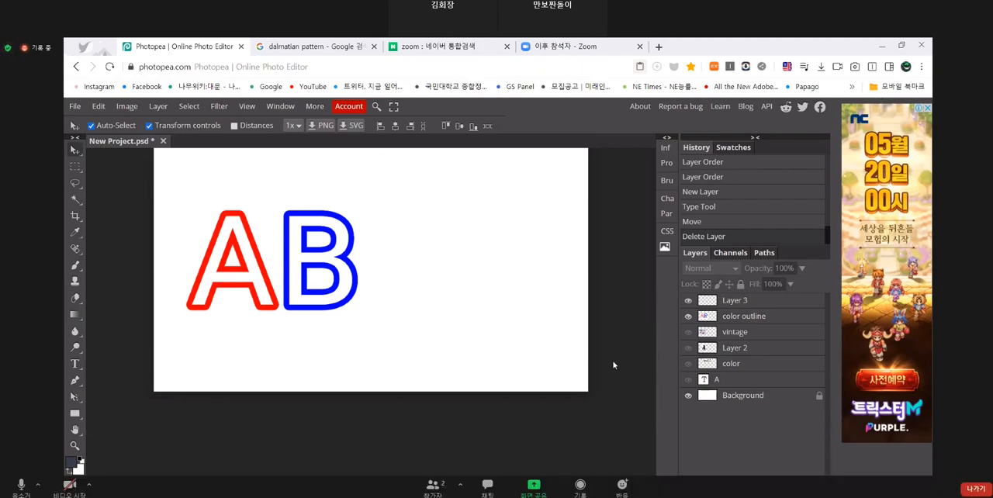
{"action": "key", "text": "Escape"}
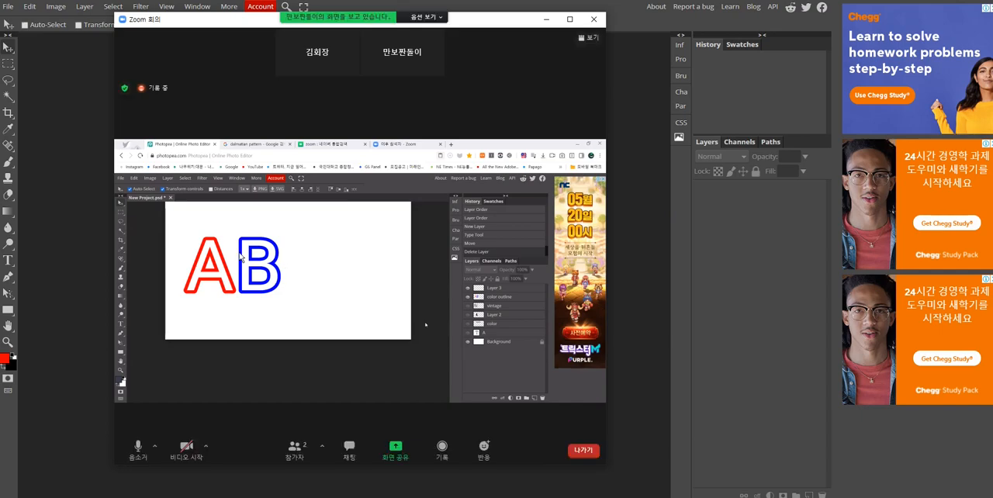
{"action": "left_click", "coordinate": [570, 19]}
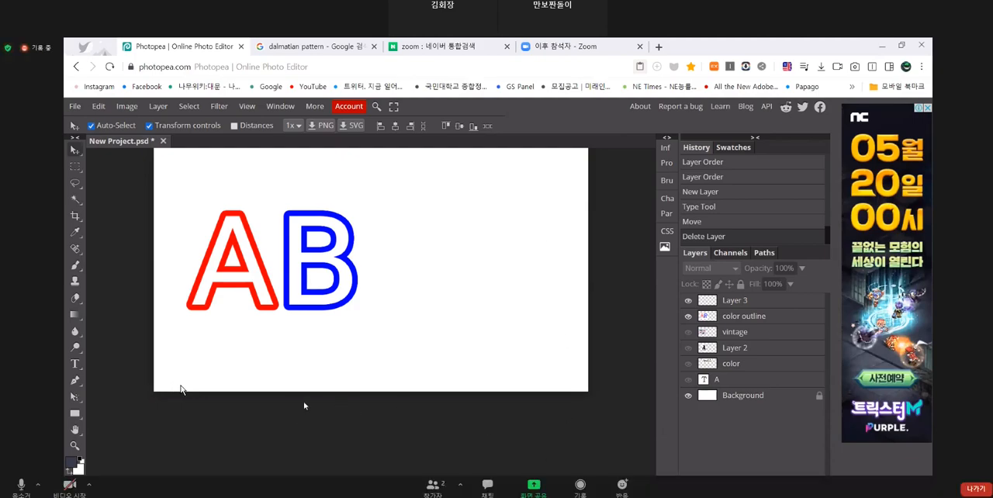
{"action": "left_click_drag", "start_coordinate": [496, 0], "coordinate": [498, 21]}
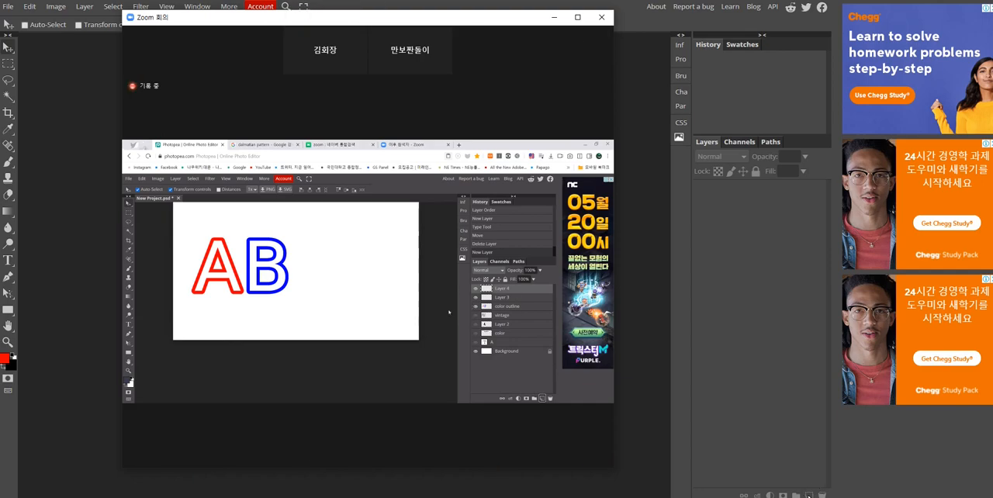
- Switch to Photopea and turn on Auto-Select and Transform controls for the Move tool
{"action": "left_click", "coordinate": [809, 495]}
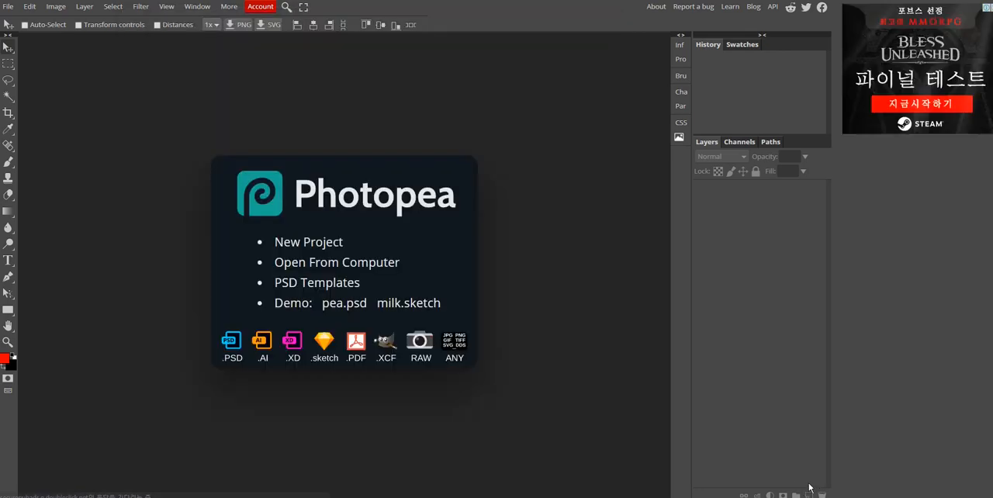
{"action": "left_click", "coordinate": [42, 27]}
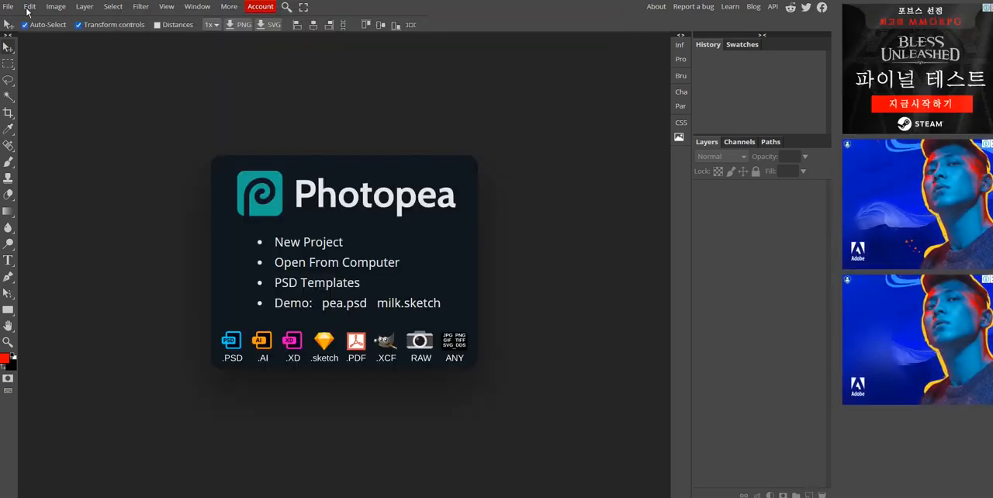
- Create a new 1280 × 720 px project with a white background and add an empty layer to it
{"action": "left_click", "coordinate": [8, 6]}
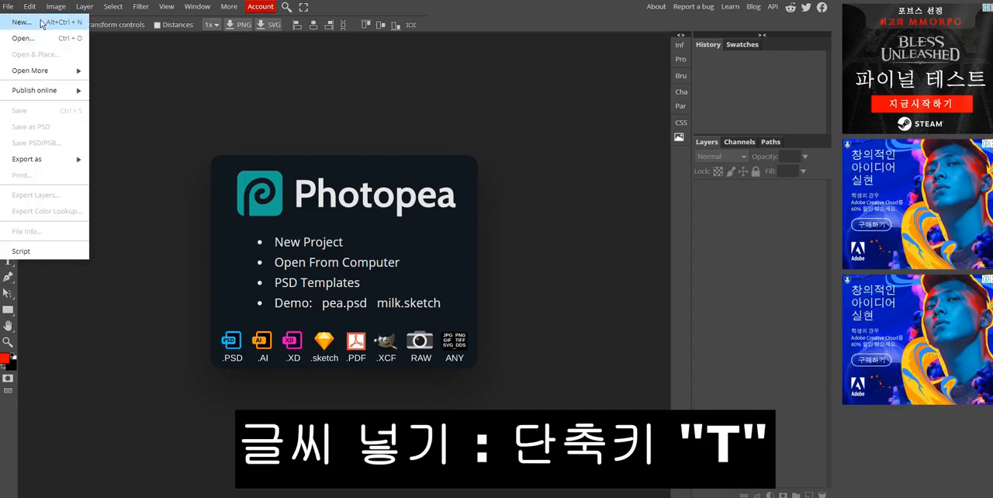
{"action": "left_click", "coordinate": [42, 23]}
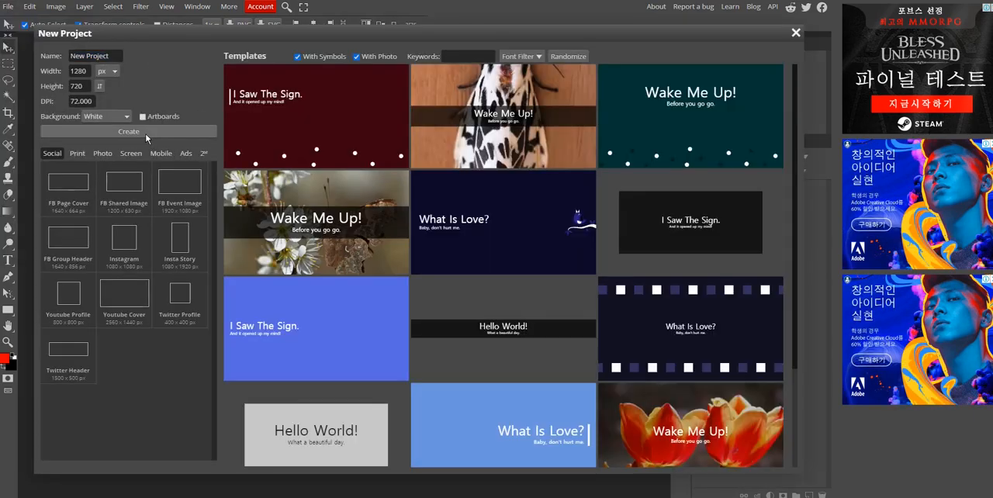
{"action": "left_click", "coordinate": [148, 134]}
{"action": "key", "text": "ctrl+shift+n"}
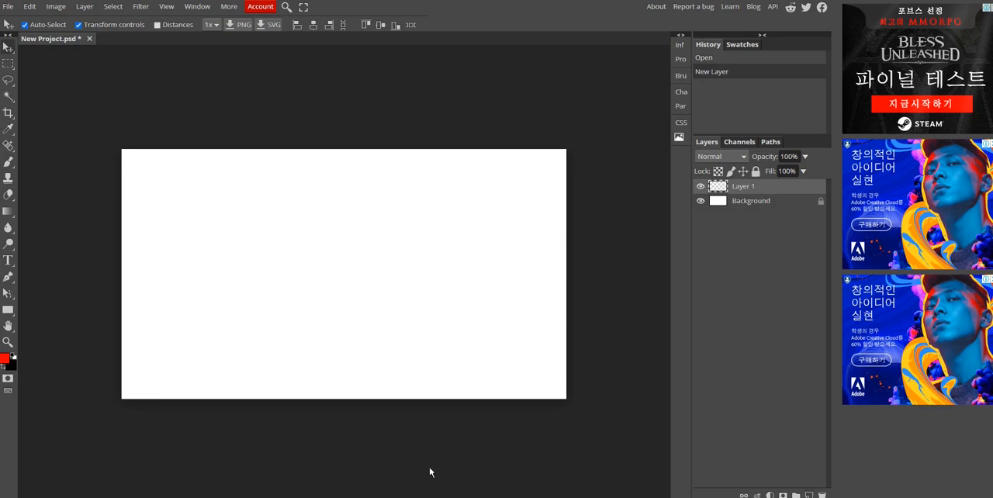
- Start a text layer with the Type tool, placing the insertion point left of the canvas centre
{"action": "left_click", "coordinate": [477, 470]}
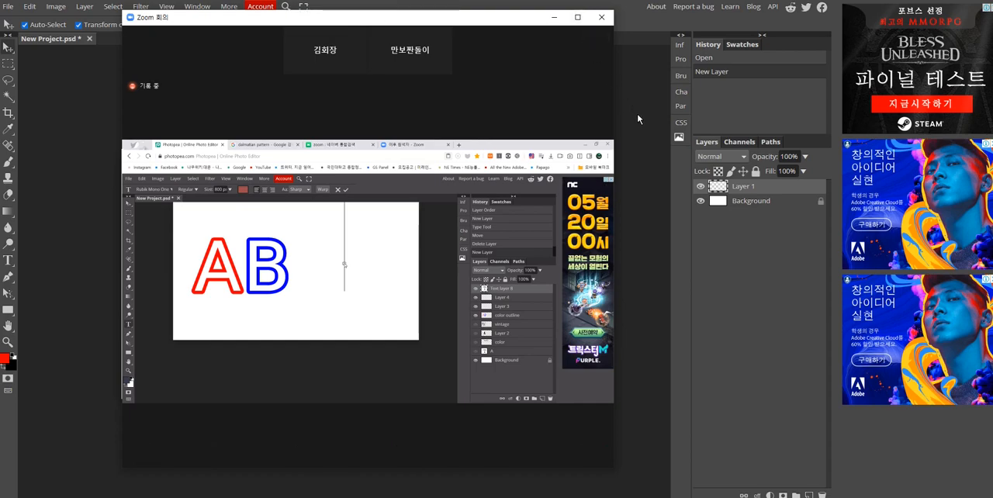
{"action": "left_click", "coordinate": [658, 177]}
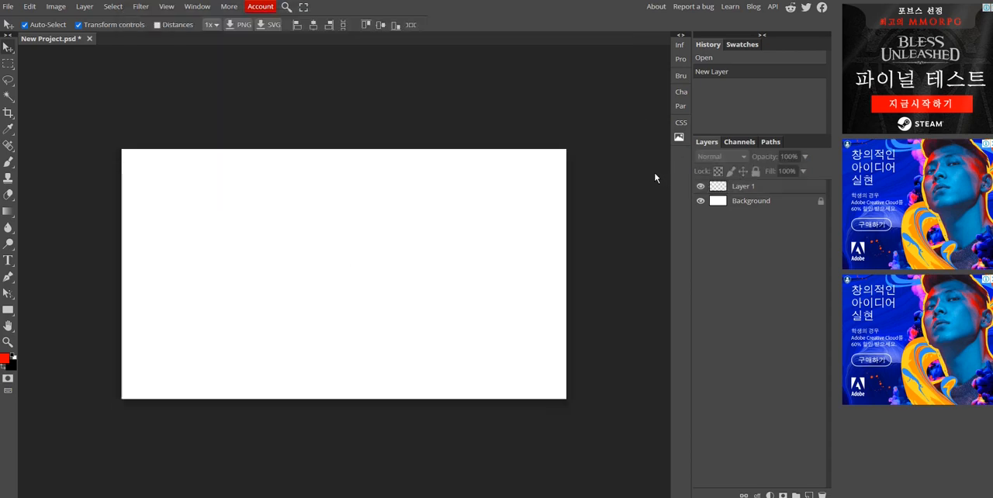
{"action": "left_click", "coordinate": [8, 259]}
{"action": "left_click", "coordinate": [249, 223]}
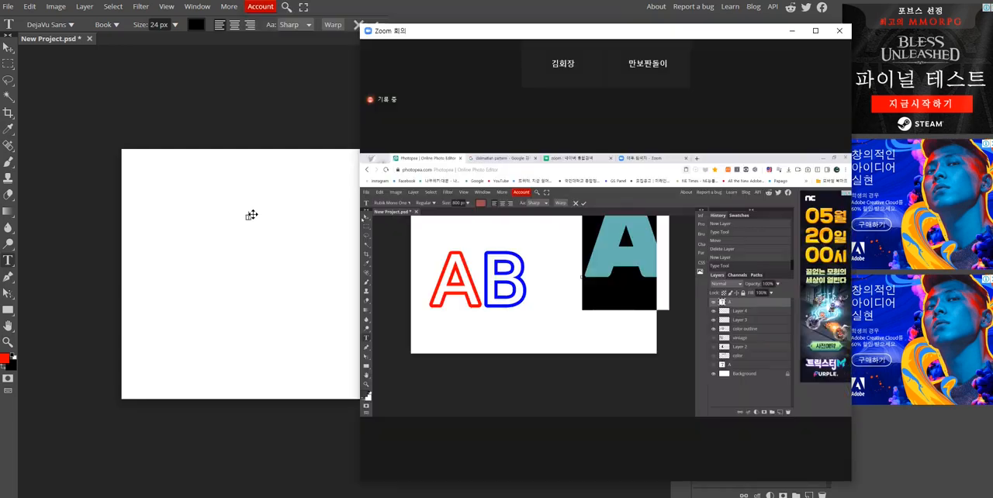
{"action": "left_click", "coordinate": [246, 221]}
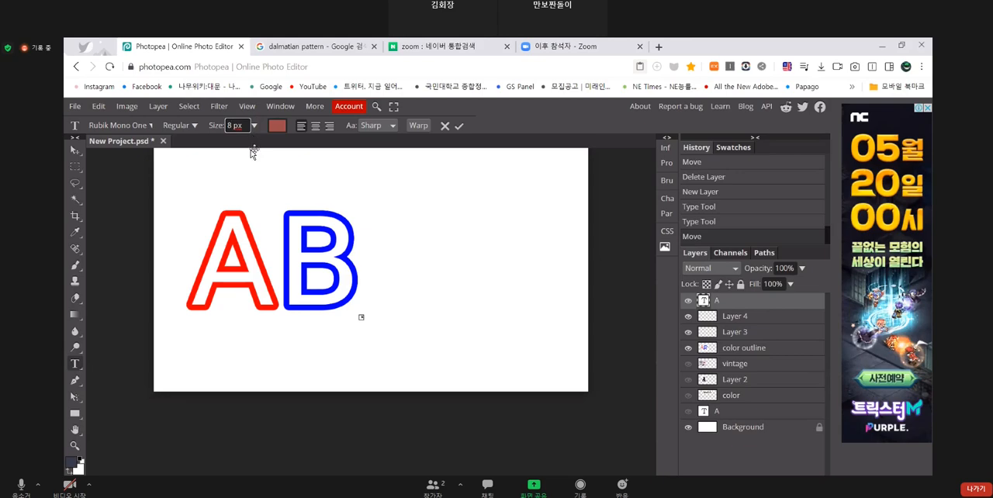
- Try to set the text size to 200 px for the new, still empty text layer
{"action": "key", "text": "BackSpace"}
{"action": "key", "text": "Escape"}
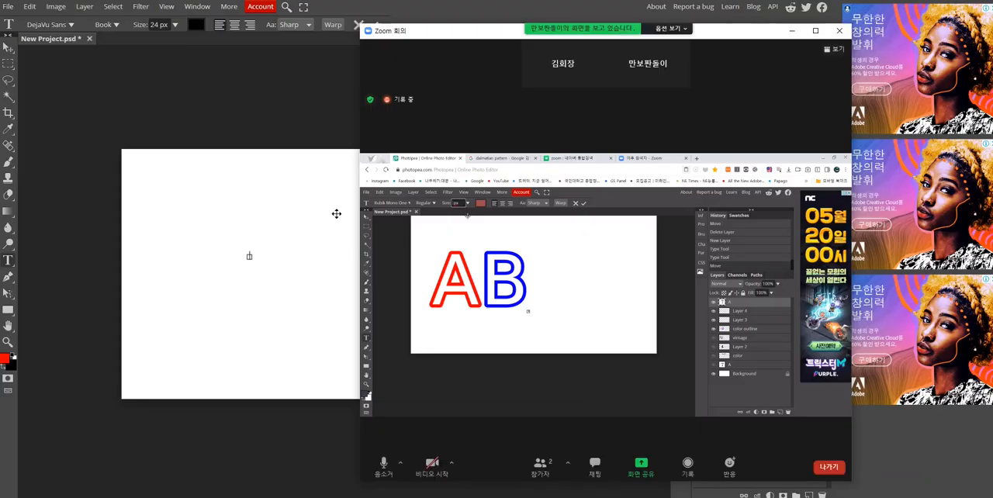
{"action": "key", "text": "alt+Tab"}
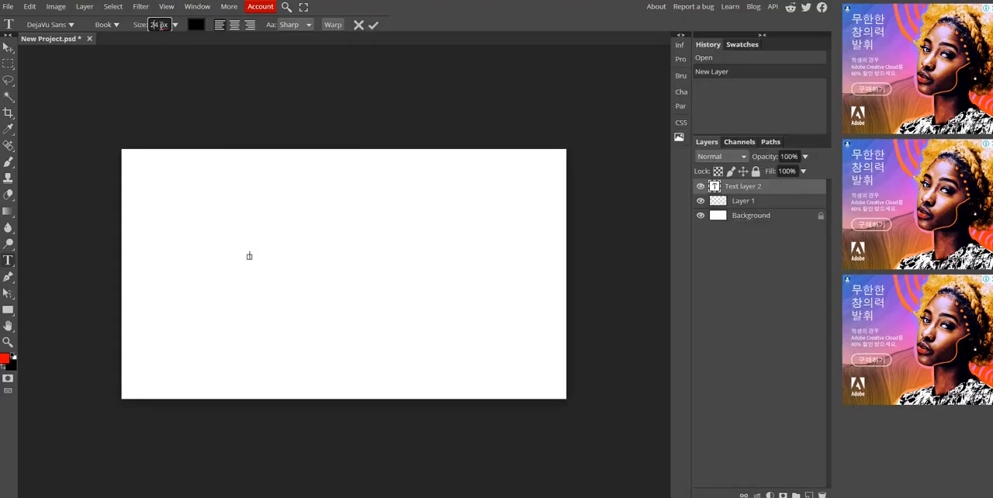
{"action": "left_click_drag", "start_coordinate": [163, 25], "coordinate": [144, 26]}
{"action": "type", "text": "200"}
{"action": "left_click", "coordinate": [243, 106]}
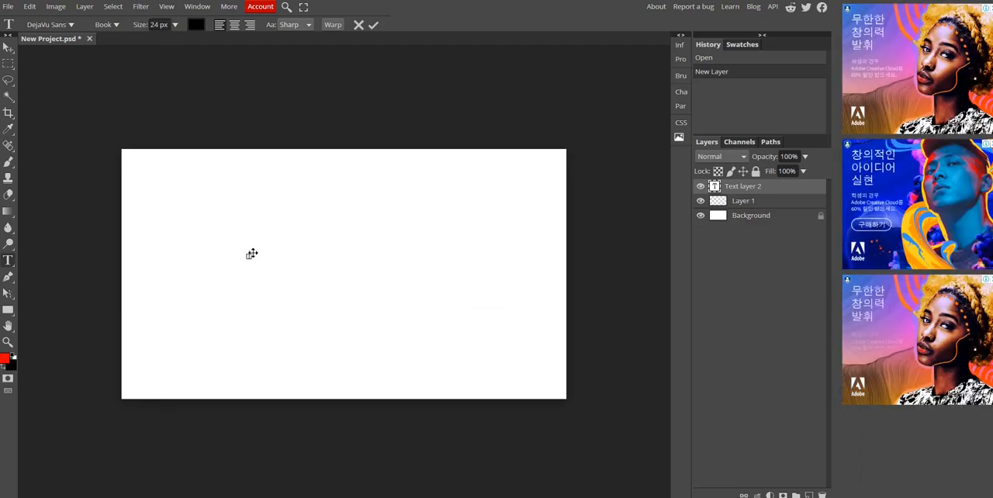
- Set the text size of the empty text layer to 500 px
{"action": "mouse_move", "coordinate": [471, 497]}
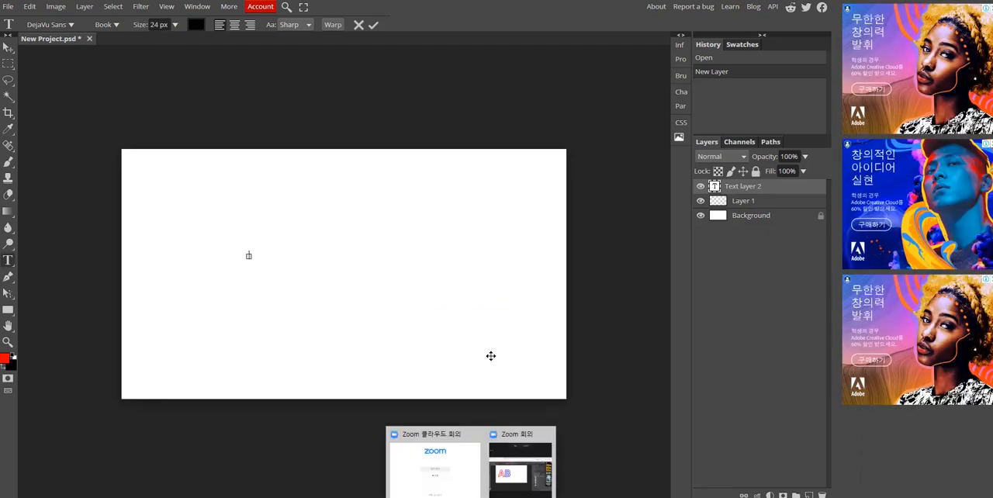
{"action": "left_click", "coordinate": [532, 469]}
{"action": "left_click", "coordinate": [817, 32]}
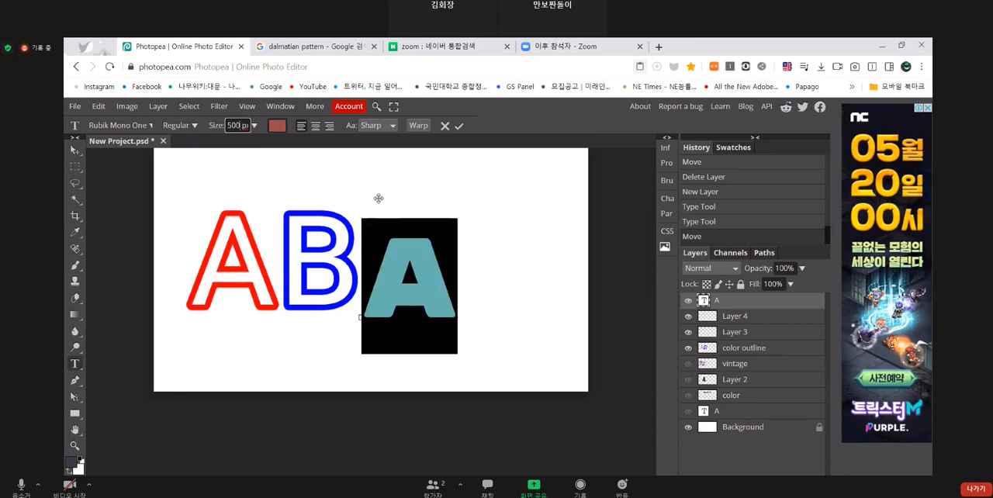
{"action": "key", "text": "Escape"}
{"action": "left_click", "coordinate": [206, 217]}
{"action": "left_click", "coordinate": [155, 24]}
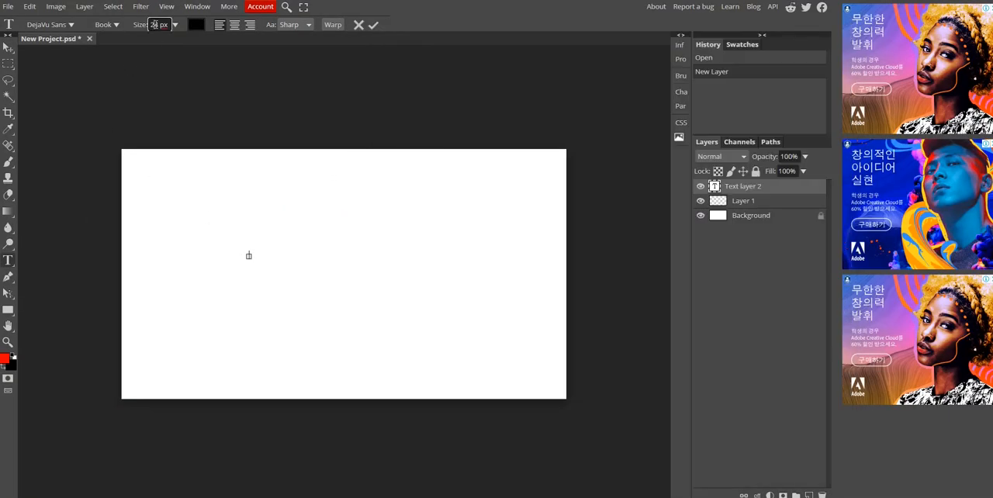
{"action": "left_click_drag", "start_coordinate": [159, 25], "coordinate": [143, 23]}
{"action": "type", "text": "500a"}
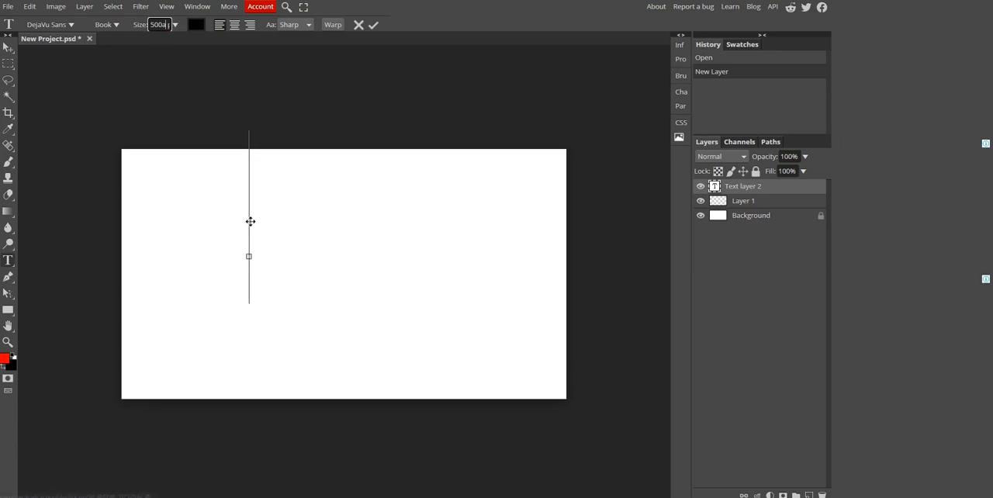
- Enter a capital A in the text layer and move it towards the middle of the canvas
{"action": "left_click_drag", "start_coordinate": [251, 221], "coordinate": [243, 259]}
{"action": "type", "text": "a"}
{"action": "left_click_drag", "start_coordinate": [326, 256], "coordinate": [265, 256]}
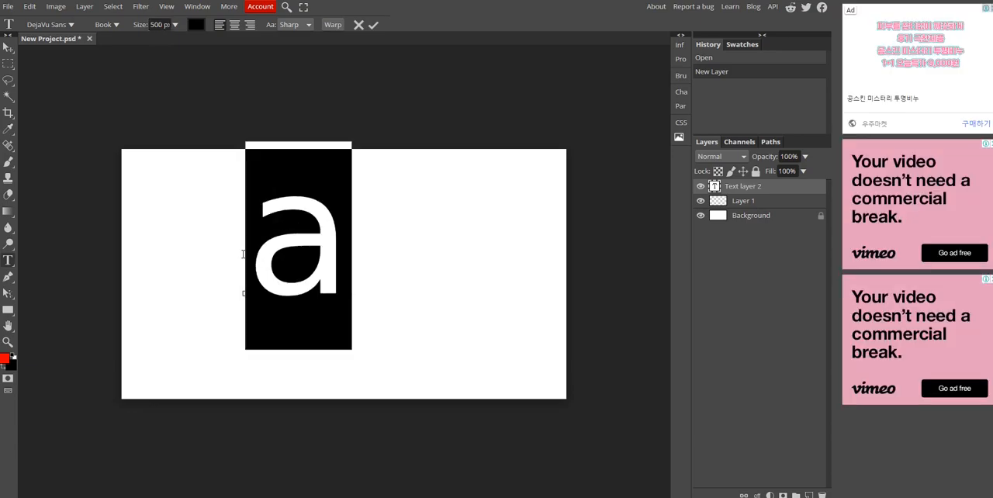
{"action": "type", "text": "A"}
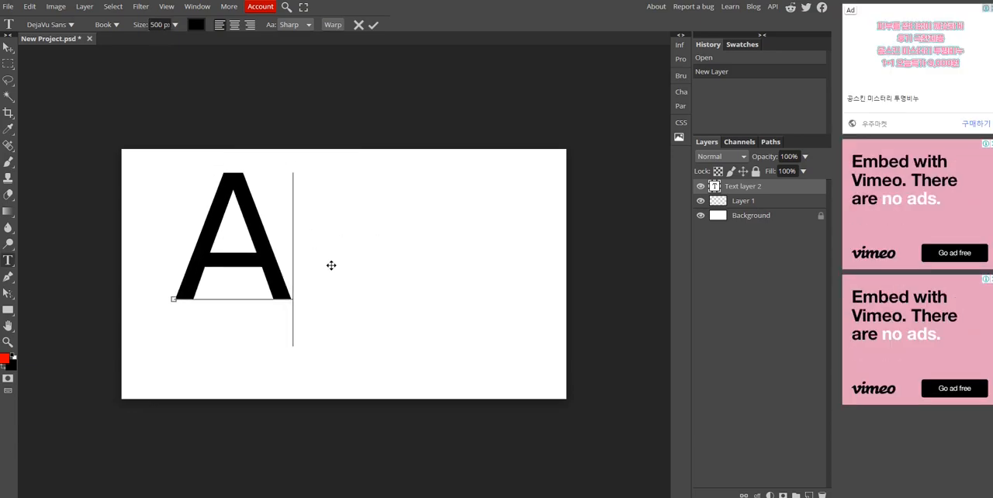
{"action": "left_click_drag", "start_coordinate": [319, 269], "coordinate": [376, 280]}
- Switch to the Zoom meeting and examine how the font of the brown letter A is chosen on the shared screen
{"action": "key", "text": "alt+Tab"}
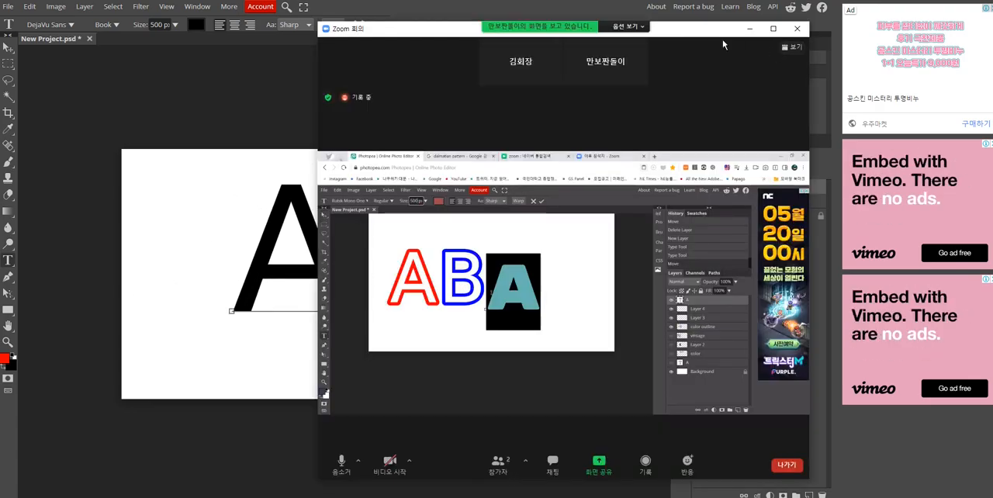
{"action": "left_click_drag", "start_coordinate": [700, 34], "coordinate": [598, 17]}
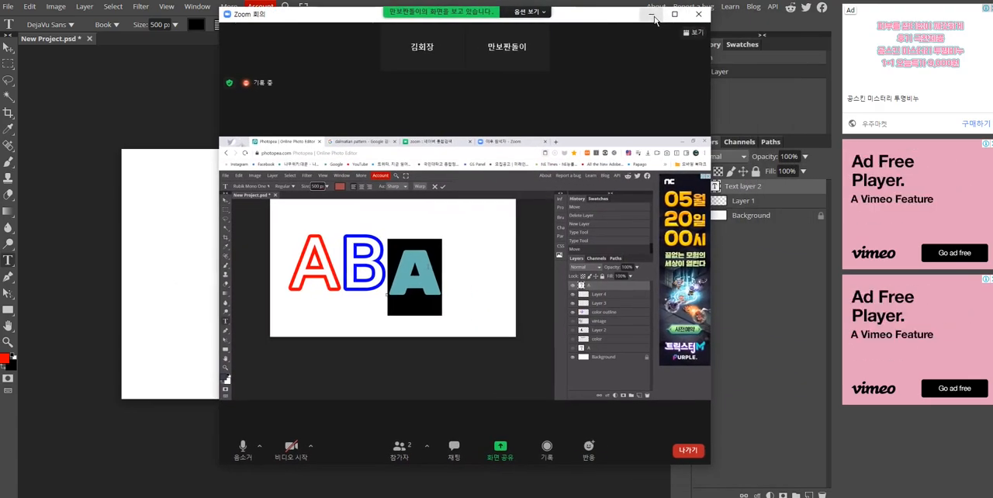
{"action": "left_click", "coordinate": [651, 16]}
{"action": "key", "text": "alt+Tab"}
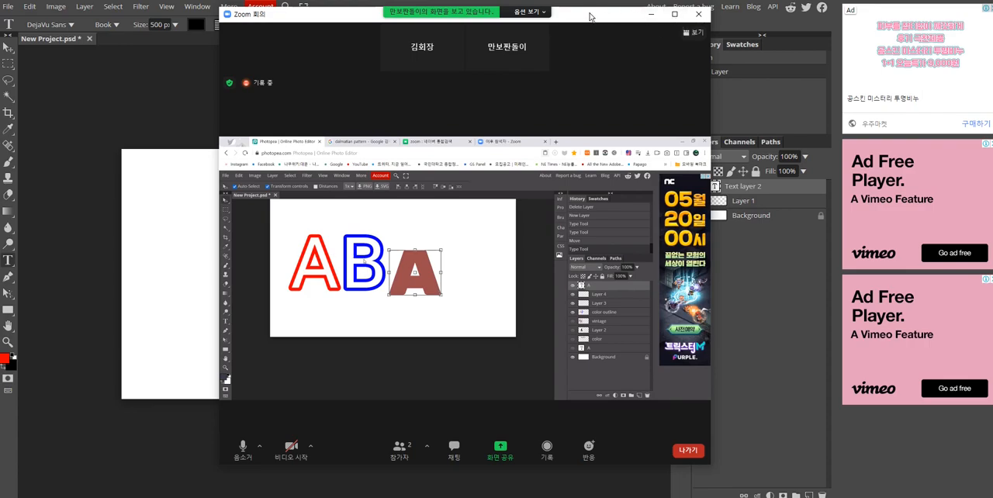
{"action": "left_click_drag", "start_coordinate": [589, 20], "coordinate": [810, 24]}
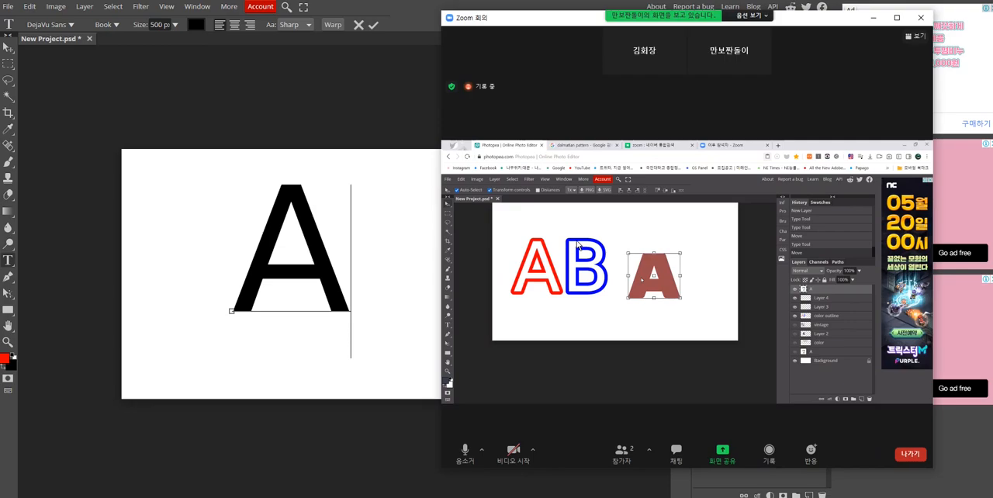
{"action": "left_click_drag", "start_coordinate": [573, 26], "coordinate": [590, 27]}
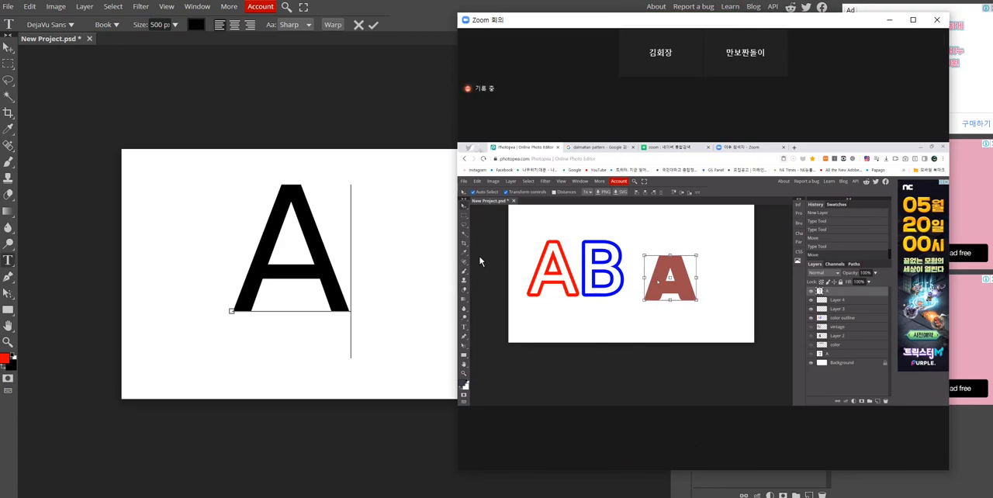
{"action": "left_click", "coordinate": [913, 19]}
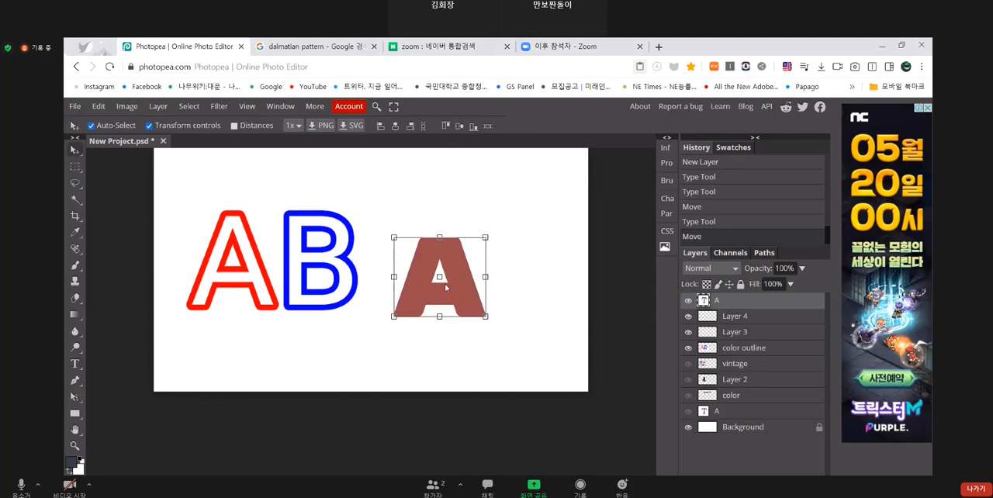
{"action": "double_click", "coordinate": [421, 288]}
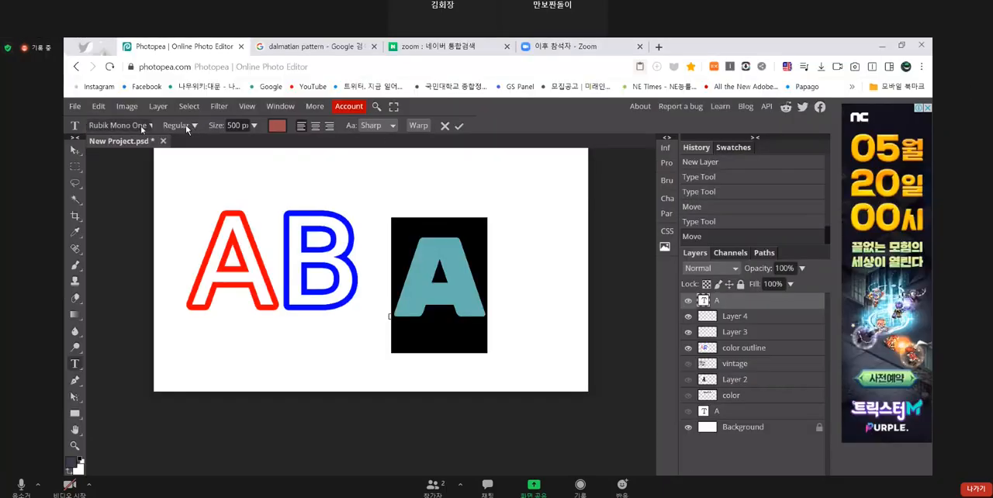
{"action": "left_click", "coordinate": [147, 124]}
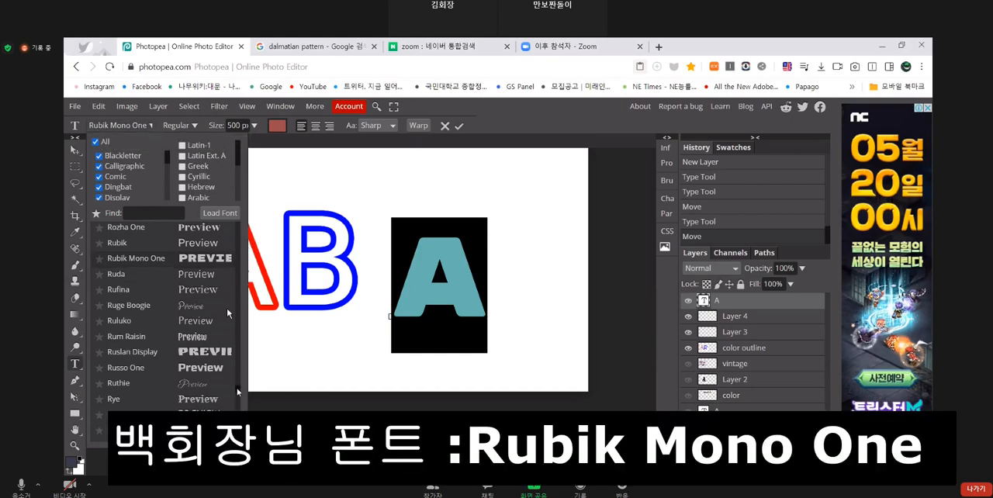
{"action": "scroll", "coordinate": [227, 349], "scroll_direction": "down", "scroll_amount": 10}
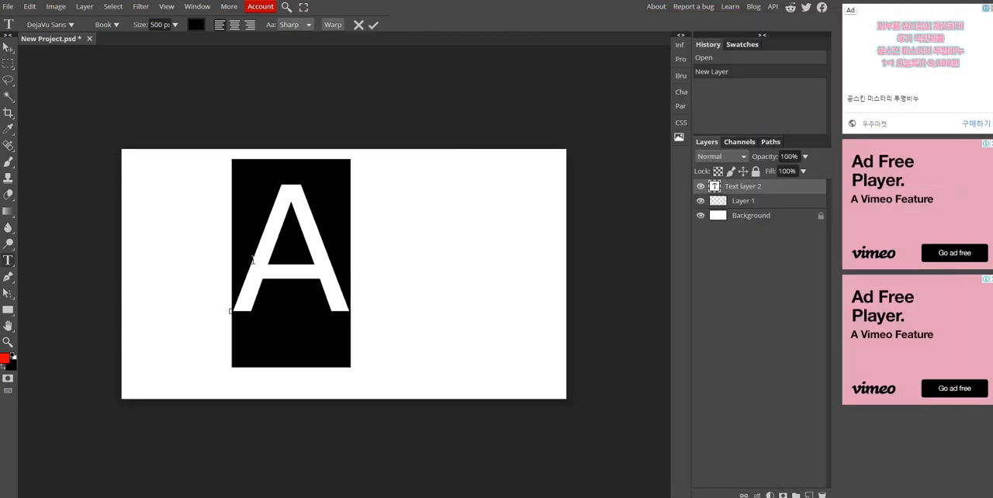
- Find "rubi" in the font list and change the letter A's font to Rubik Mono One
{"action": "left_click", "coordinate": [71, 27]}
{"action": "scroll", "coordinate": [84, 157], "scroll_direction": "down", "scroll_amount": 10}
{"action": "scroll", "coordinate": [84, 159], "scroll_direction": "up", "scroll_amount": 20}
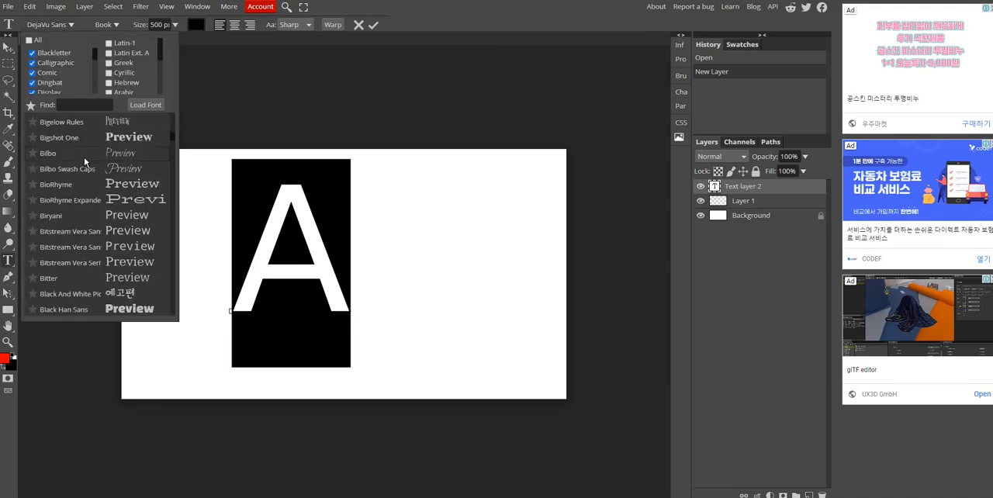
{"action": "scroll", "coordinate": [84, 156], "scroll_direction": "down", "scroll_amount": 3}
{"action": "left_click", "coordinate": [80, 106]}
{"action": "type", "text": "rubi"}
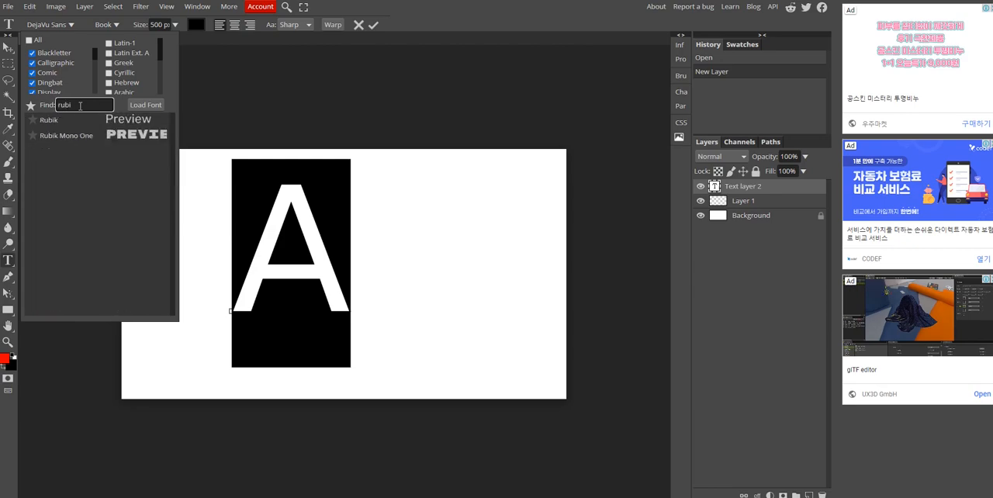
{"action": "left_click", "coordinate": [75, 132]}
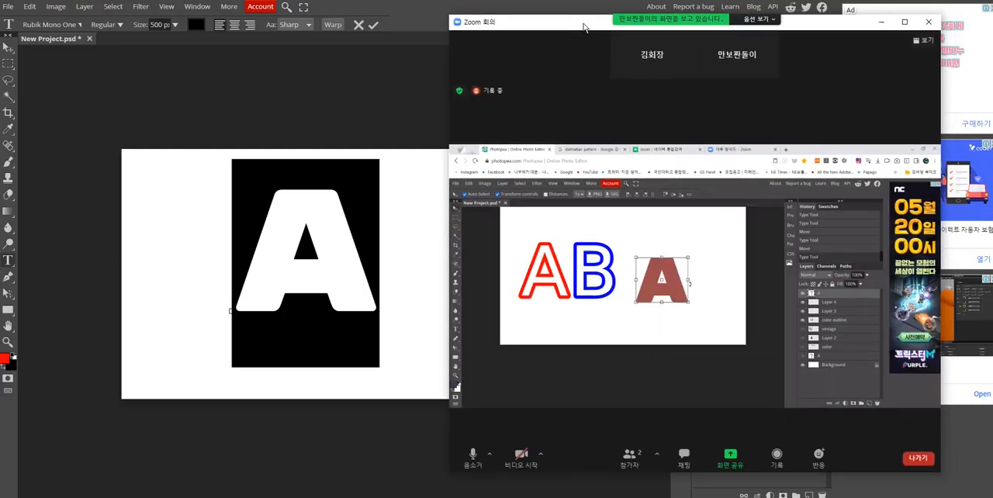
{"action": "left_click", "coordinate": [400, 178]}
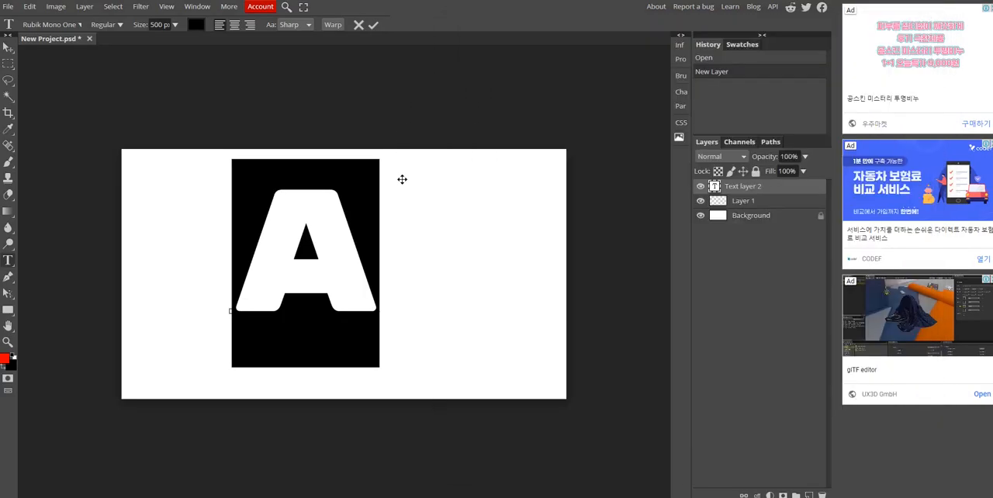
{"action": "mouse_move", "coordinate": [471, 495]}
{"action": "left_click", "coordinate": [538, 472]}
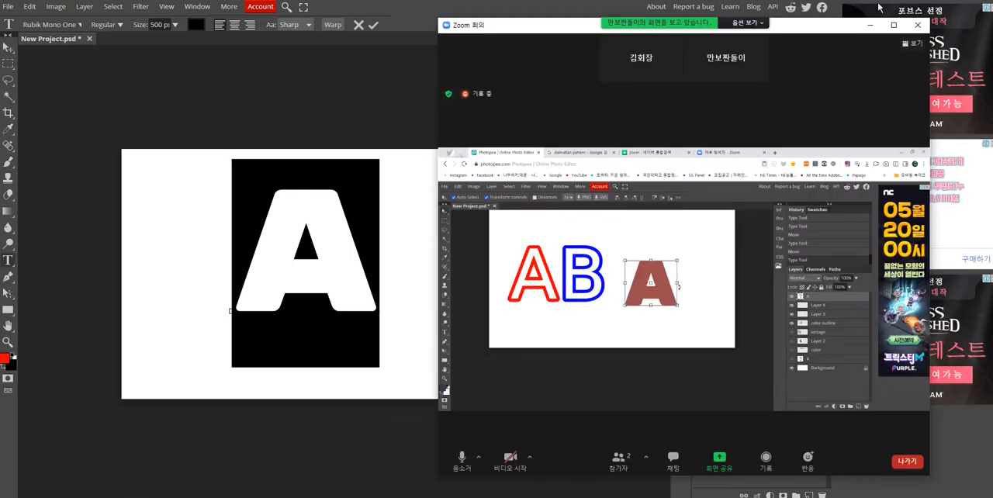
- Finish editing the text of the letter A, compare it with the shared Zoom screen and select the letter
{"action": "left_click", "coordinate": [871, 26]}
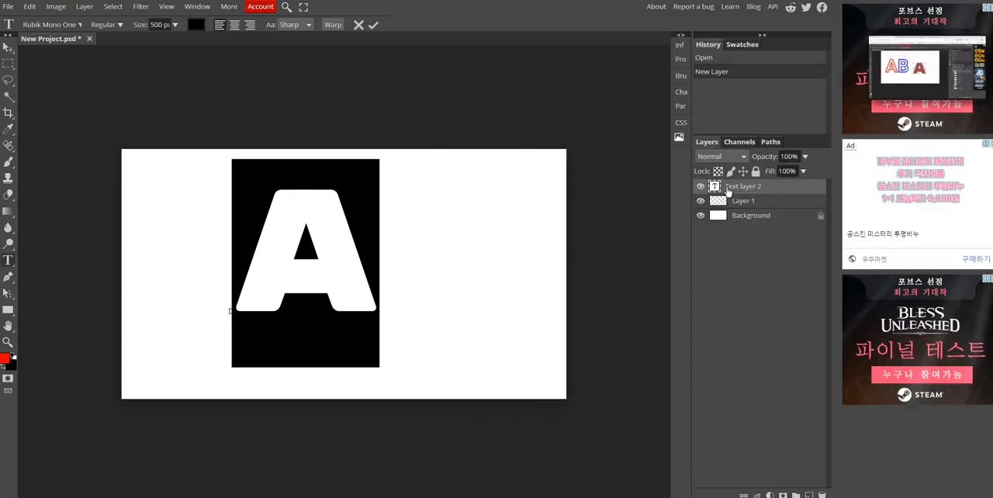
{"action": "left_click", "coordinate": [9, 48]}
{"action": "left_click_drag", "start_coordinate": [581, 33], "coordinate": [628, 32]}
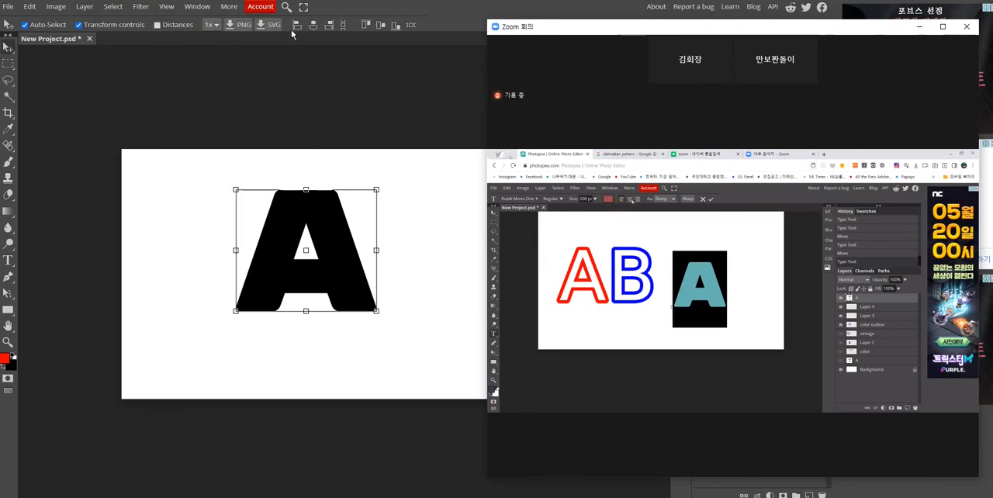
{"action": "left_click", "coordinate": [433, 250]}
{"action": "left_click", "coordinate": [378, 244]}
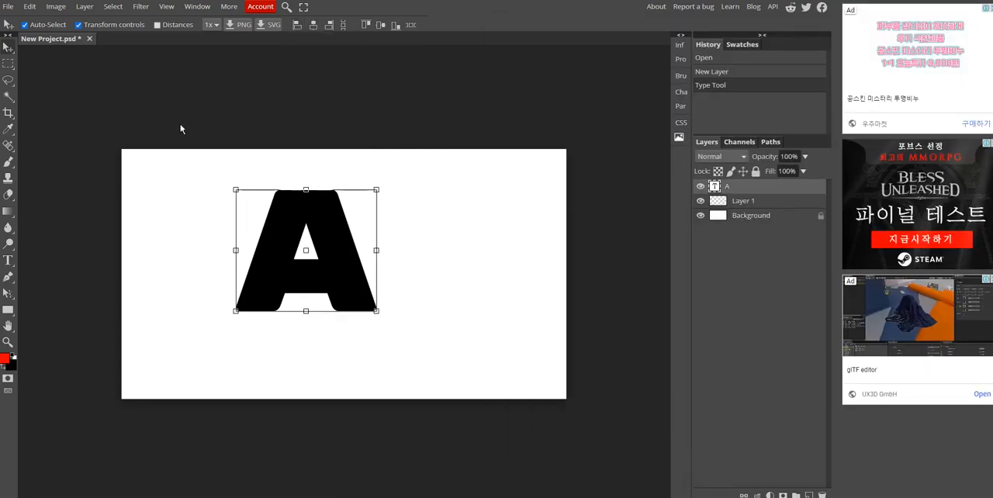
- Examine on the shared Zoom screen how the text colour of the letter A is changed
{"action": "mouse_move", "coordinate": [485, 495]}
{"action": "left_click", "coordinate": [527, 465]}
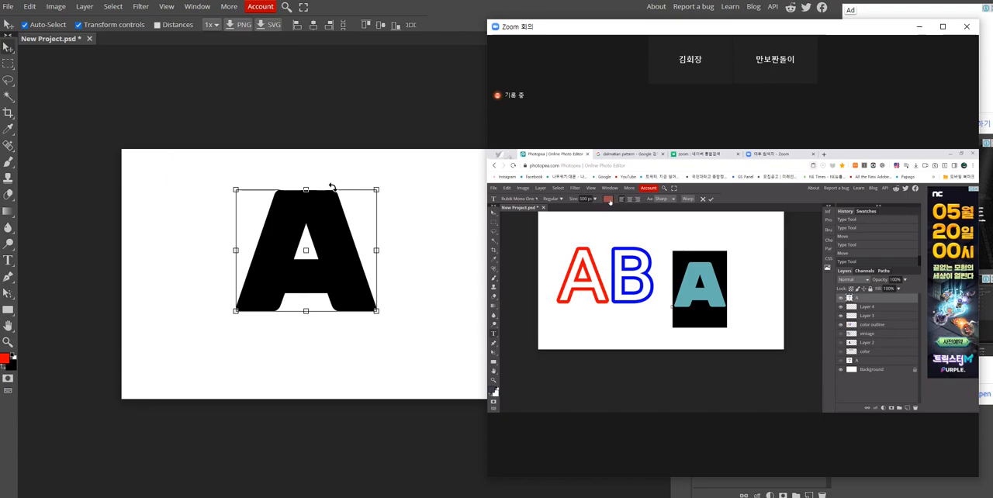
{"action": "left_click", "coordinate": [7, 50]}
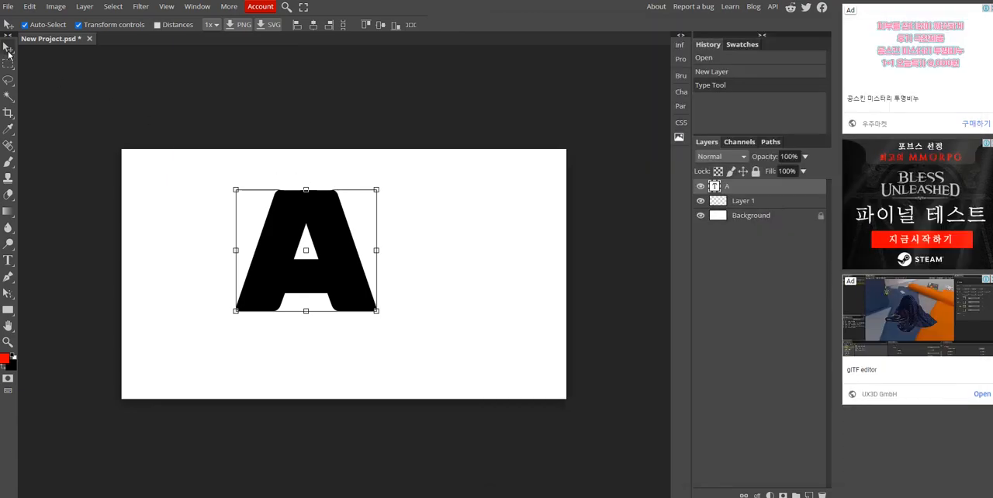
{"action": "left_click", "coordinate": [180, 105]}
{"action": "left_click", "coordinate": [749, 186]}
{"action": "left_click", "coordinate": [519, 358]}
{"action": "mouse_move", "coordinate": [470, 497]}
{"action": "left_click", "coordinate": [521, 473]}
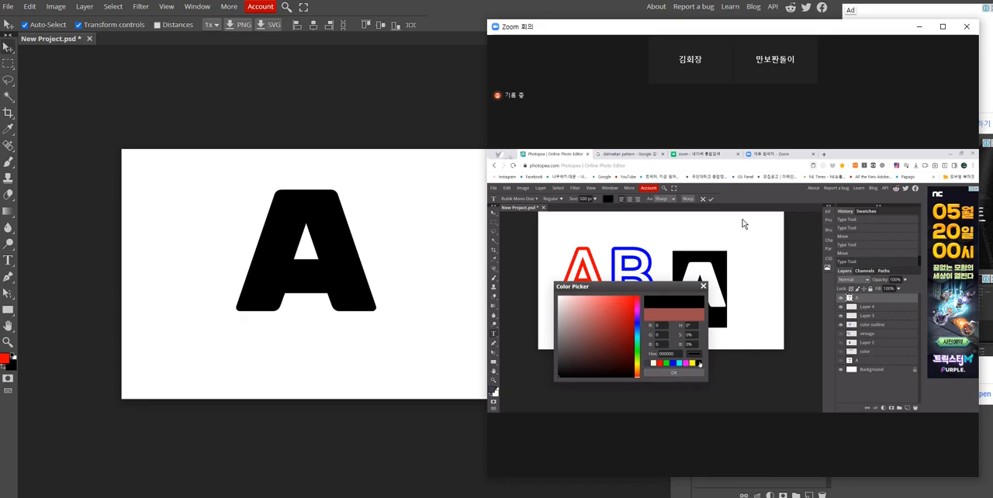
- Try to set the text colour to dark brown 643636 with no layer selected
{"action": "left_click", "coordinate": [9, 262]}
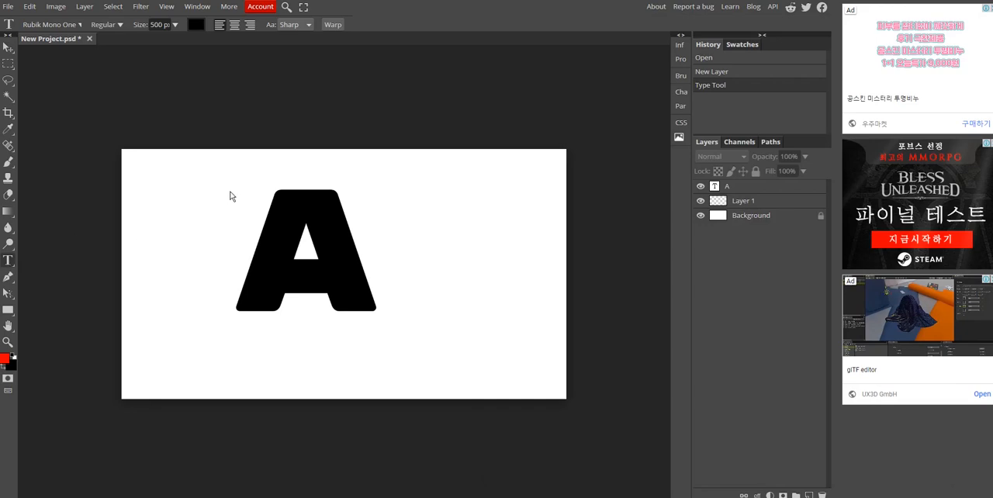
{"action": "left_click", "coordinate": [197, 24]}
{"action": "left_click", "coordinate": [168, 179]}
{"action": "left_click", "coordinate": [140, 181]}
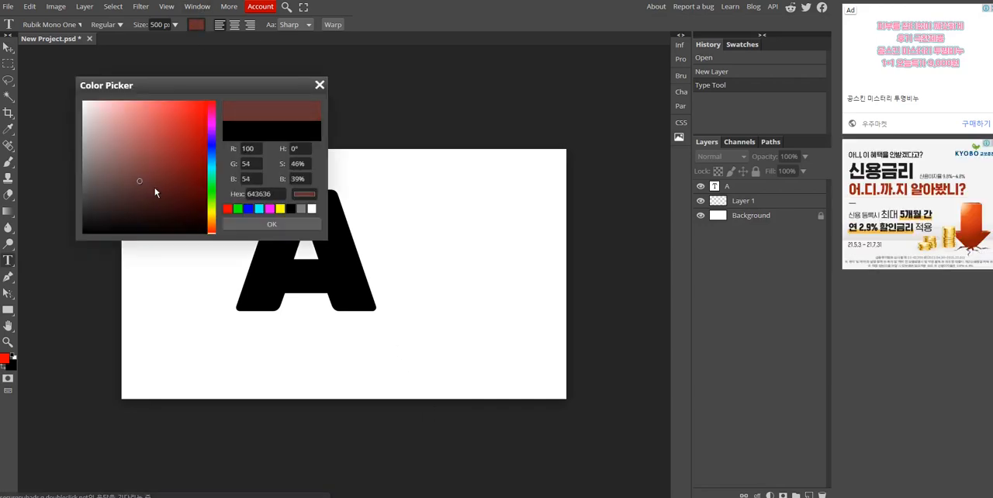
{"action": "left_click", "coordinate": [261, 224]}
- Select the letter A's text, check the Zoom screen and move the letter towards the centre of the canvas
{"action": "left_click", "coordinate": [372, 231]}
{"action": "key", "text": "ctrl+a"}
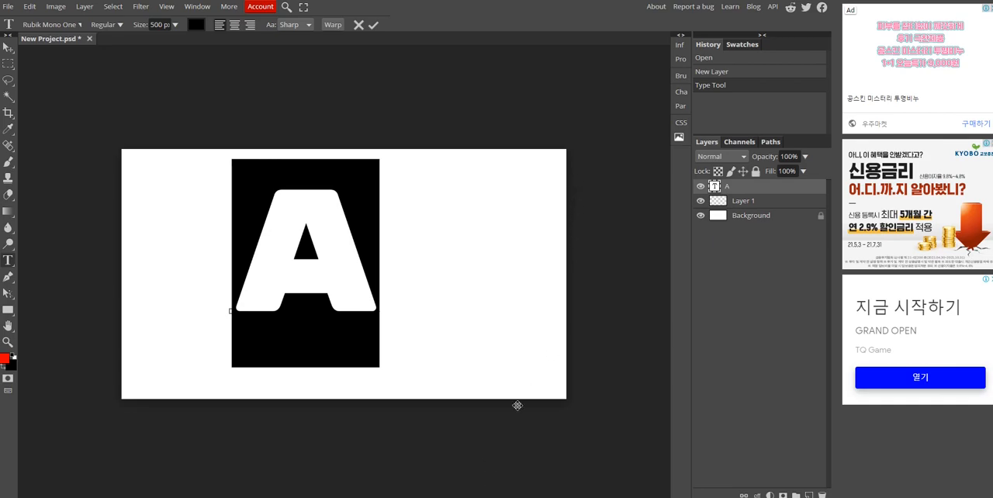
{"action": "left_click", "coordinate": [534, 476]}
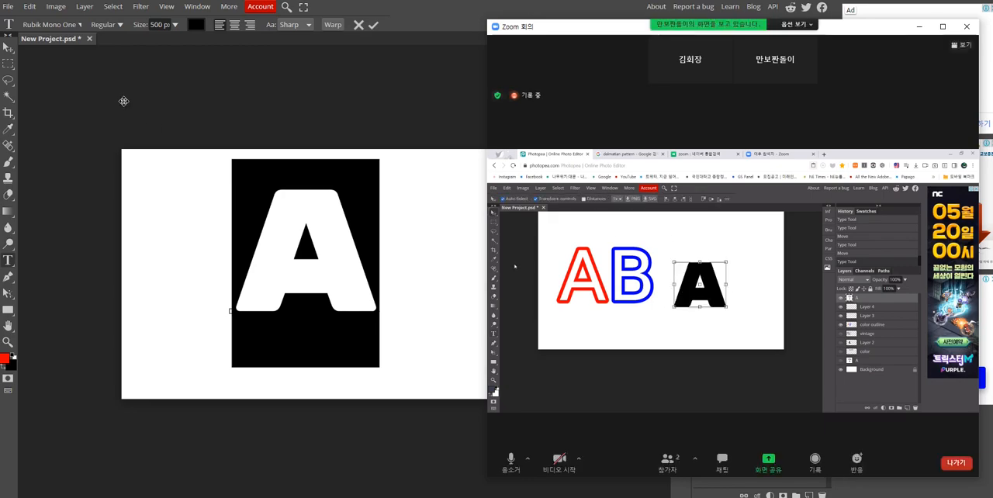
{"action": "left_click", "coordinate": [7, 48]}
{"action": "left_click_drag", "start_coordinate": [304, 248], "coordinate": [336, 273]}
- Set the text colour of the letter A to brown 7b4646
{"action": "left_click", "coordinate": [8, 260]}
{"action": "left_click", "coordinate": [198, 29]}
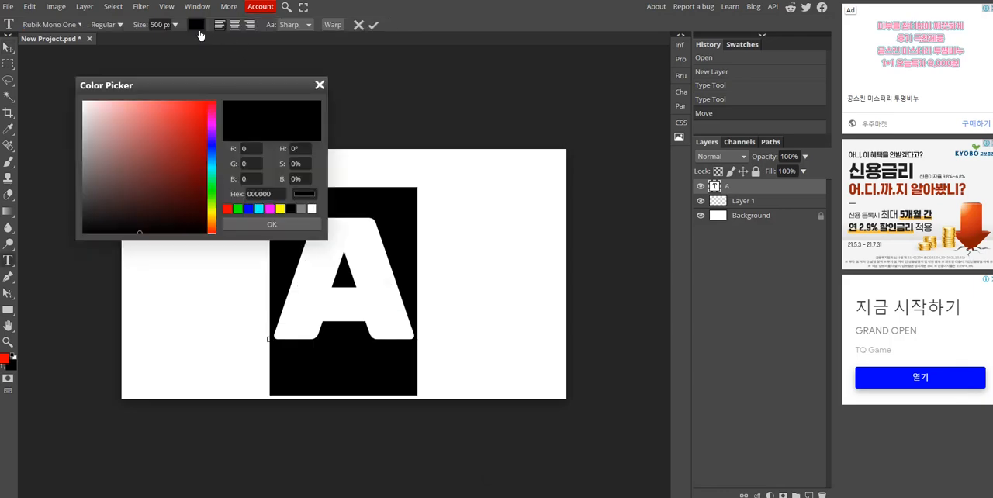
{"action": "left_click_drag", "start_coordinate": [143, 211], "coordinate": [133, 166]}
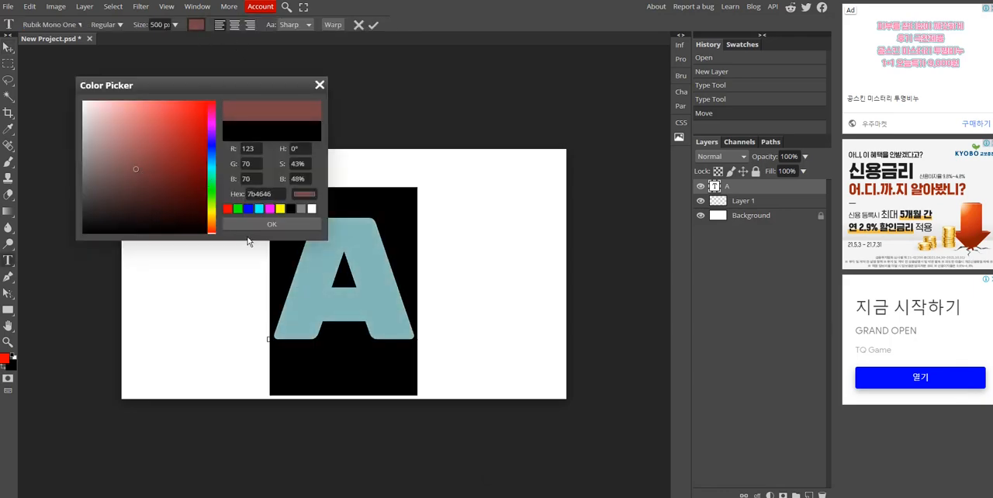
{"action": "left_click", "coordinate": [268, 223]}
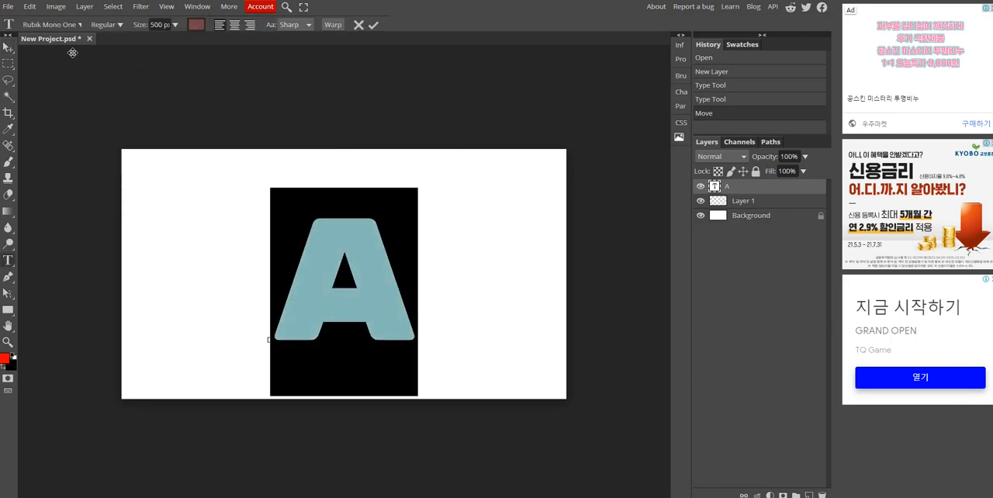
- Finish the text edit and shift the letter A slightly up and to the left on the canvas
{"action": "left_click", "coordinate": [7, 49]}
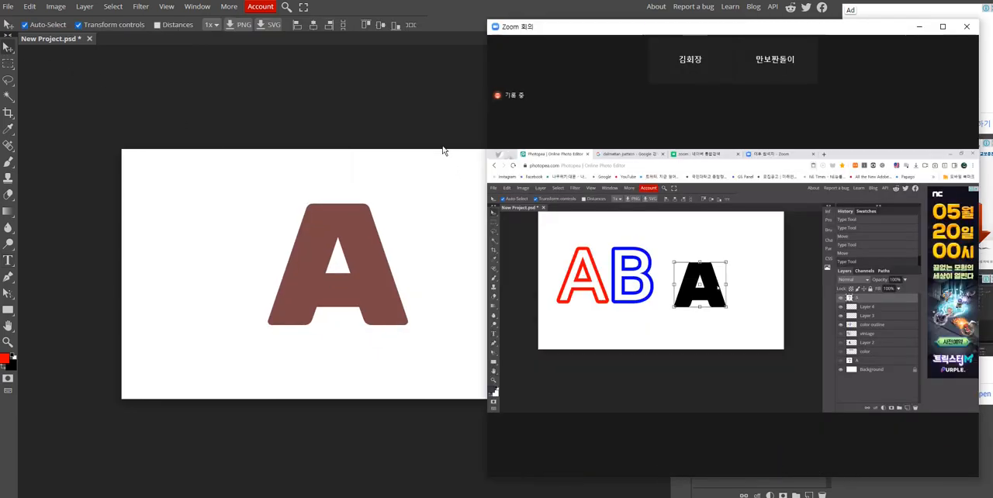
{"action": "left_click", "coordinate": [414, 99]}
{"action": "left_click", "coordinate": [353, 282]}
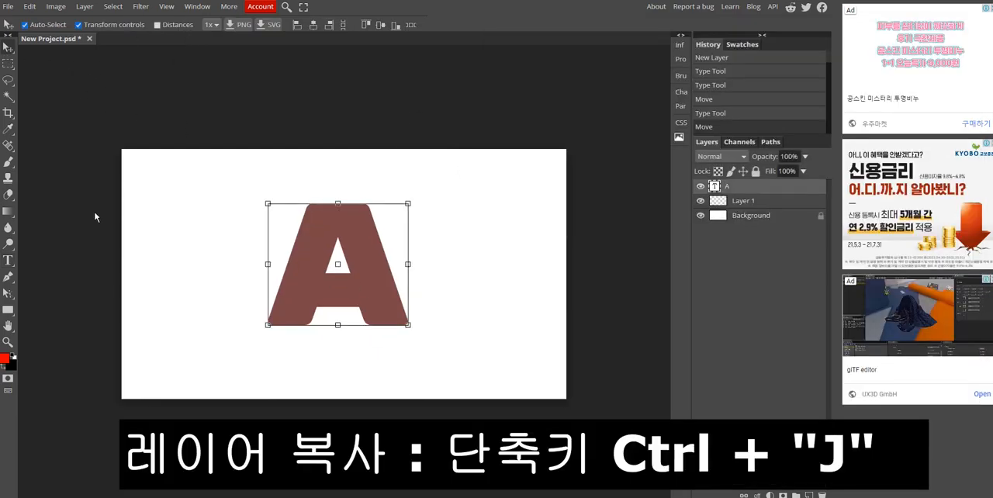
- Set the text colour of the letter A to black and duplicate its layer
{"action": "left_click", "coordinate": [7, 261]}
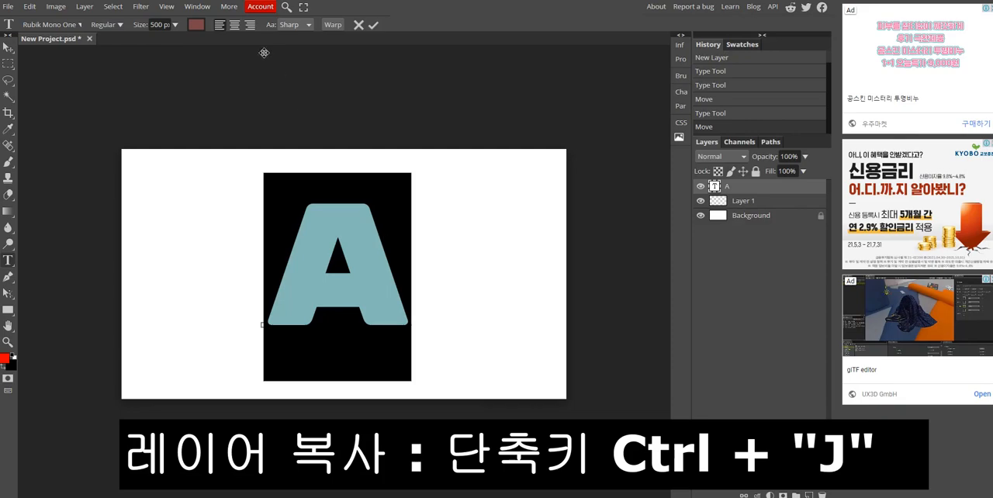
{"action": "left_click", "coordinate": [196, 25]}
{"action": "left_click", "coordinate": [288, 217]}
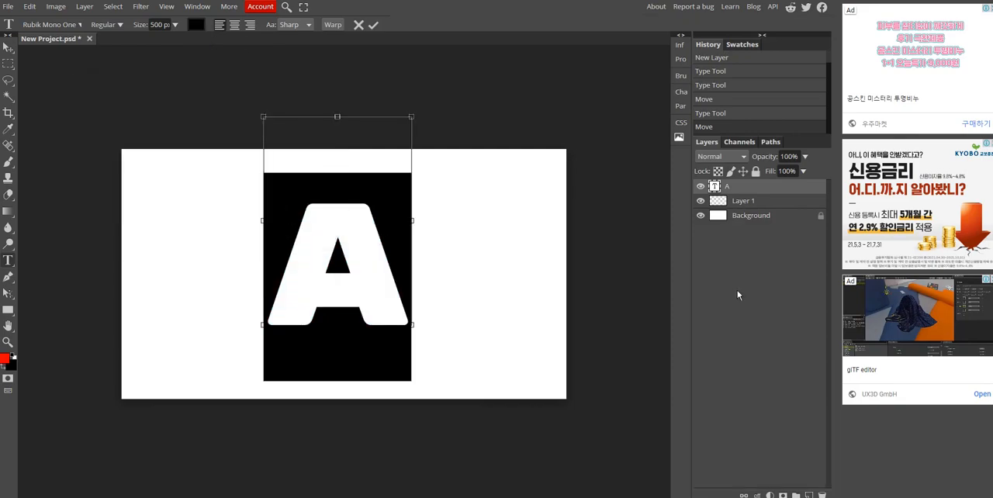
{"action": "key", "text": "ctrl+j"}
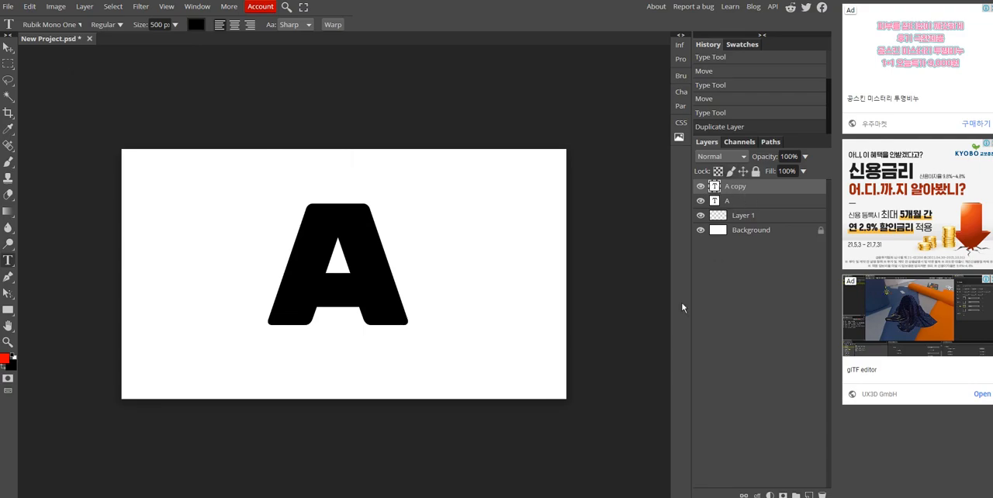
- Check the shared Zoom screen and place the copied letter directly to the right of the original A
{"action": "left_click", "coordinate": [545, 496]}
{"action": "left_click_drag", "start_coordinate": [619, 29], "coordinate": [390, 34]}
{"action": "mouse_move", "coordinate": [587, 29]}
{"action": "left_mouse_down"}
{"action": "mouse_move", "coordinate": [704, 29]}
{"action": "mouse_move", "coordinate": [604, 27]}
{"action": "left_mouse_up"}
{"action": "left_click", "coordinate": [690, 32]}
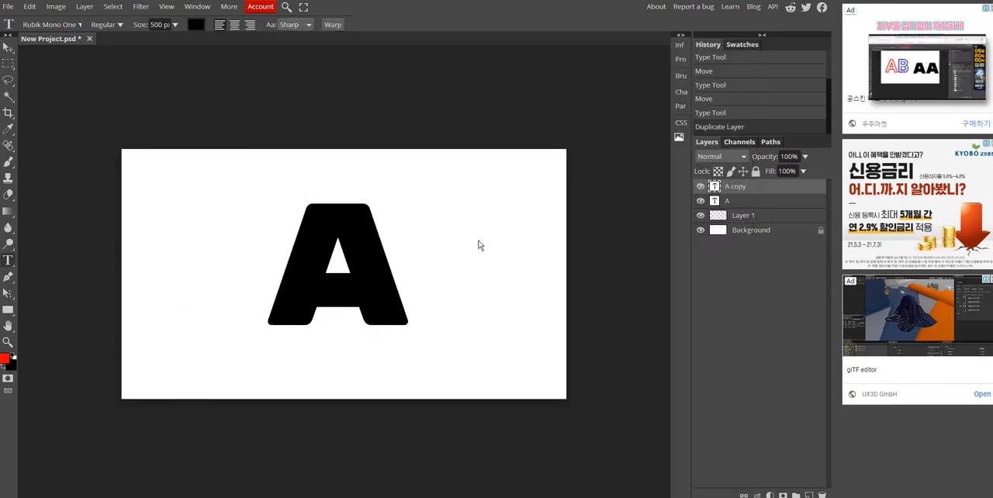
{"action": "left_click_drag", "start_coordinate": [376, 301], "coordinate": [525, 301]}
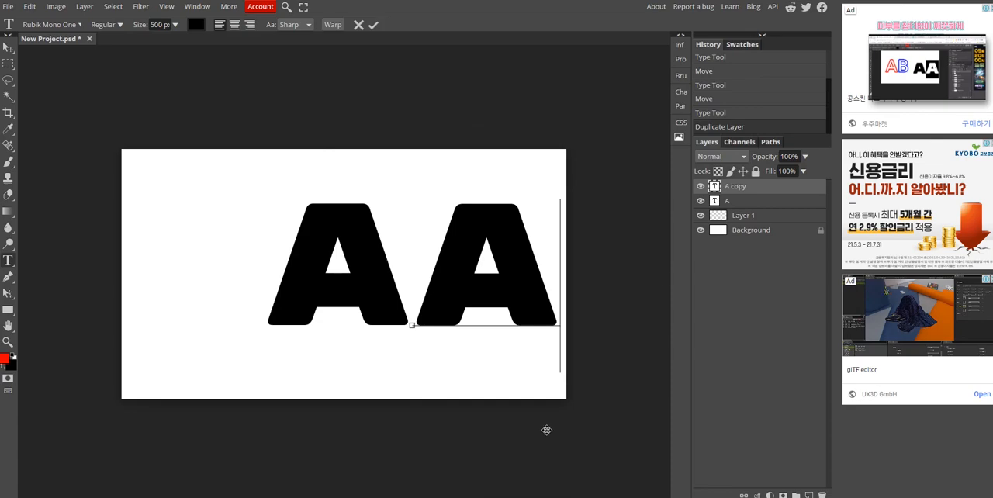
- Following the Zoom example, replace the copied letter with B, finish the text edit and deselect the layer
{"action": "mouse_move", "coordinate": [950, 80]}
{"action": "left_click", "coordinate": [973, 90]}
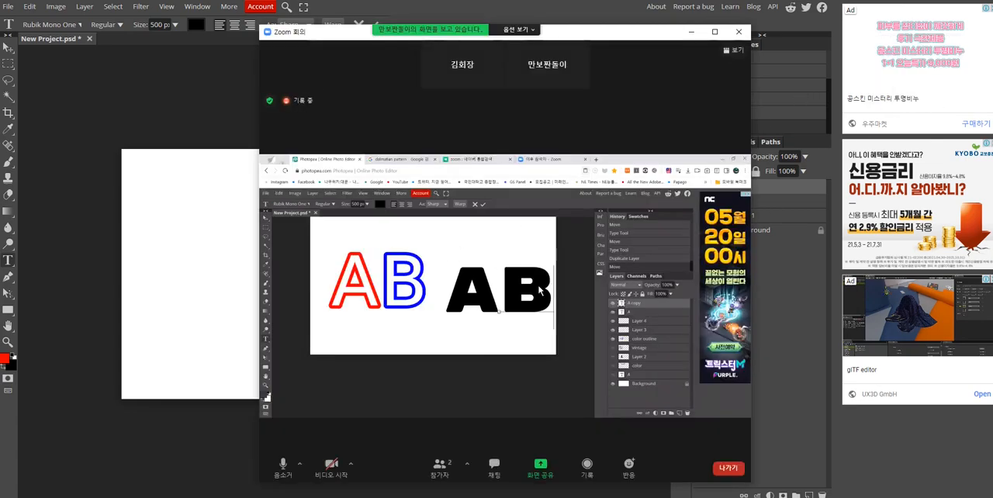
{"action": "left_click", "coordinate": [687, 35]}
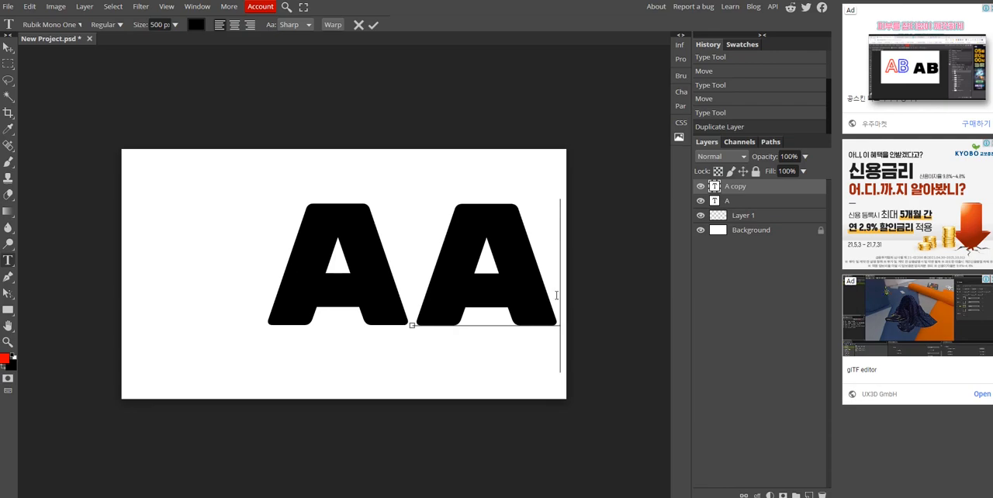
{"action": "double_click", "coordinate": [498, 261]}
{"action": "type", "text": "B"}
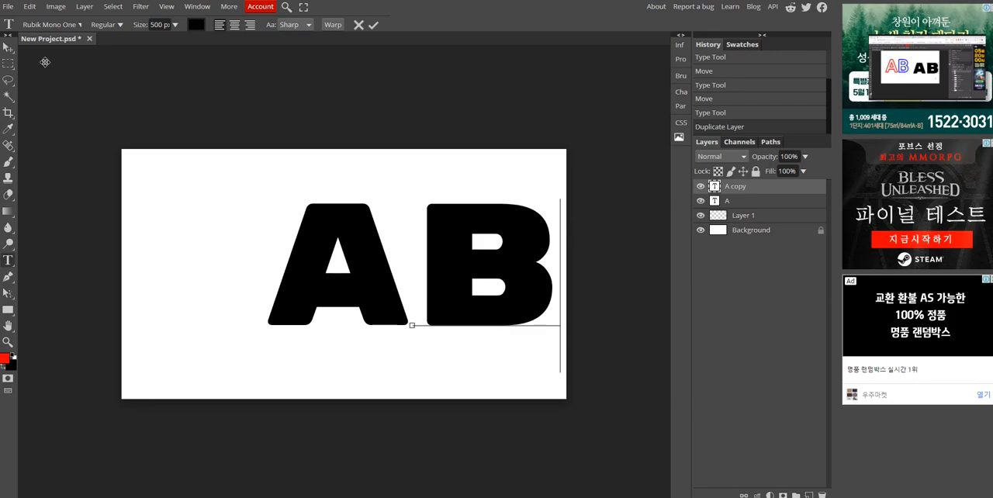
{"action": "left_click", "coordinate": [8, 47]}
{"action": "left_click", "coordinate": [614, 228]}
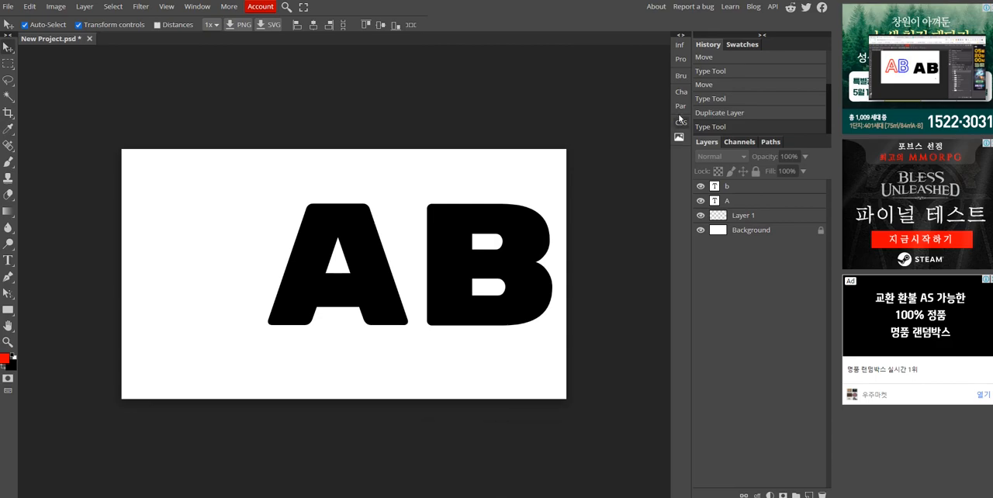
- Follow the Zoom demonstration to rasterize the text layer of the letter A
{"action": "left_click", "coordinate": [969, 92]}
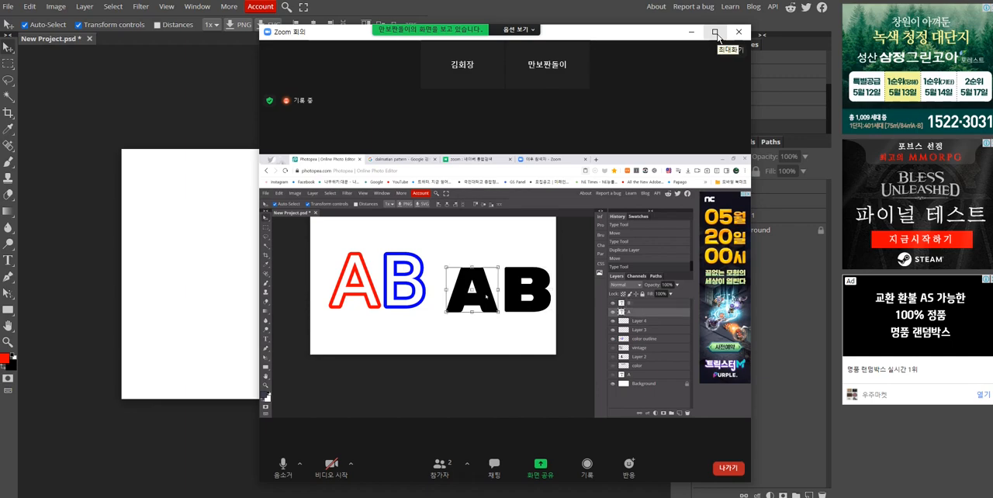
{"action": "left_click_drag", "start_coordinate": [636, 33], "coordinate": [481, 36]}
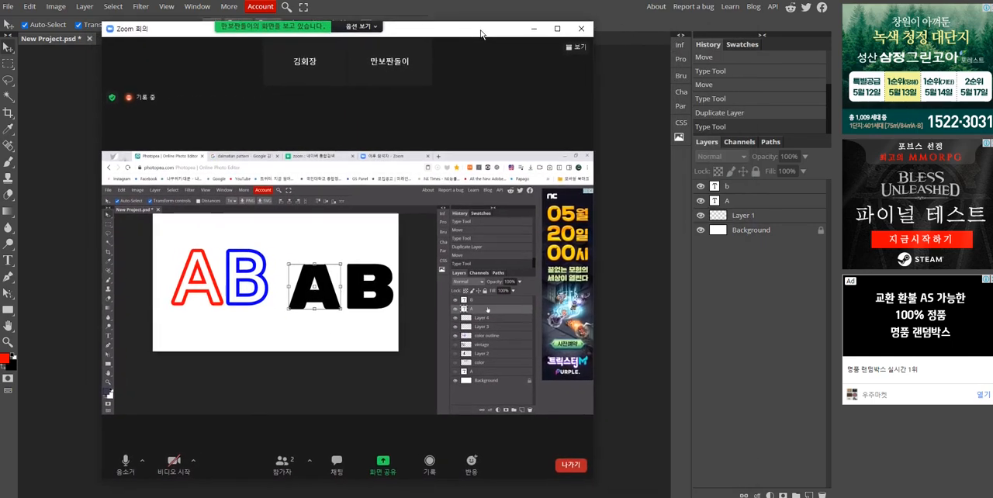
{"action": "left_click", "coordinate": [753, 202]}
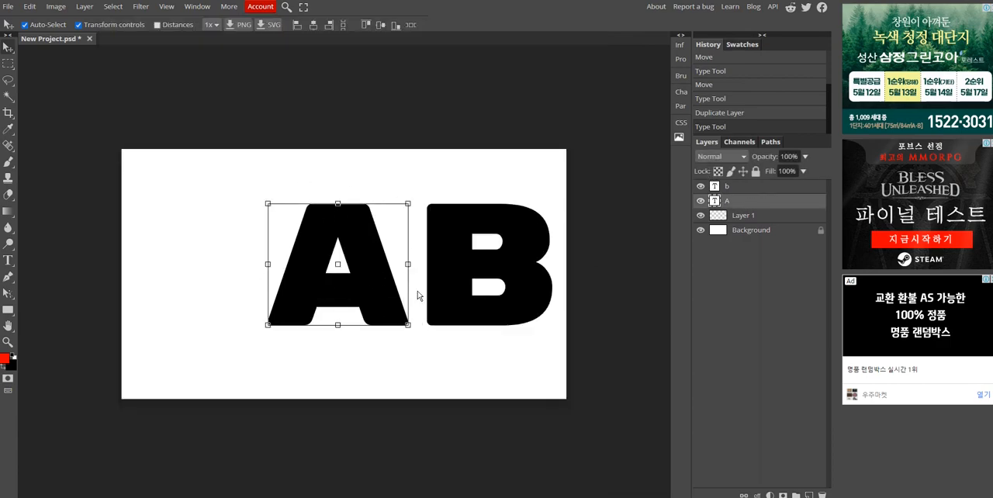
{"action": "mouse_move", "coordinate": [471, 496]}
{"action": "left_click", "coordinate": [510, 472]}
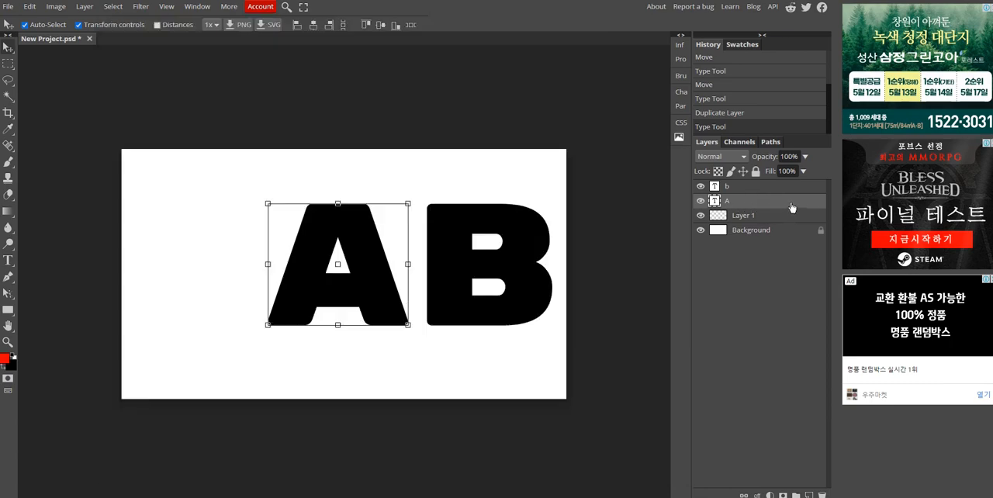
{"action": "right_click", "coordinate": [788, 204]}
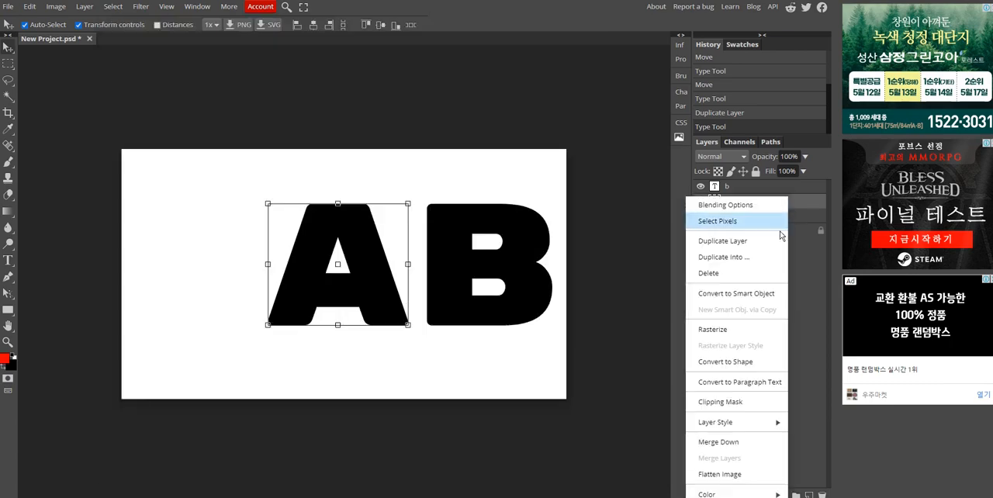
{"action": "left_click", "coordinate": [730, 334]}
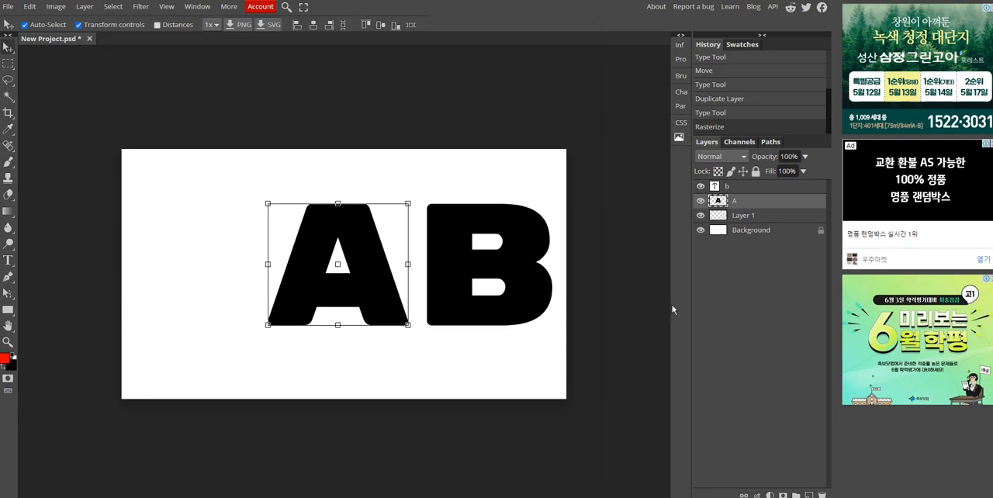
- Check the shared Zoom screen for the outline command and open the Stroke settings for the rasterized letter A
{"action": "left_click", "coordinate": [534, 427]}
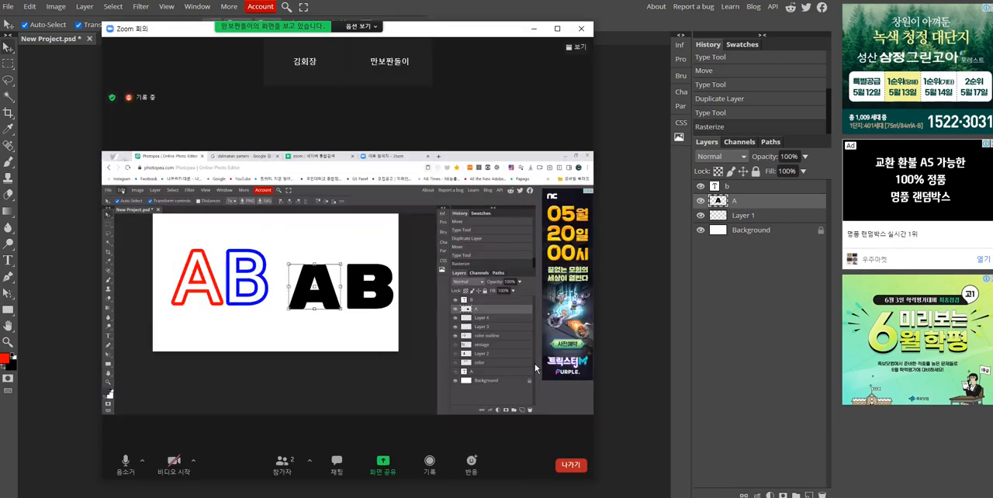
{"action": "left_click_drag", "start_coordinate": [415, 36], "coordinate": [481, 35]}
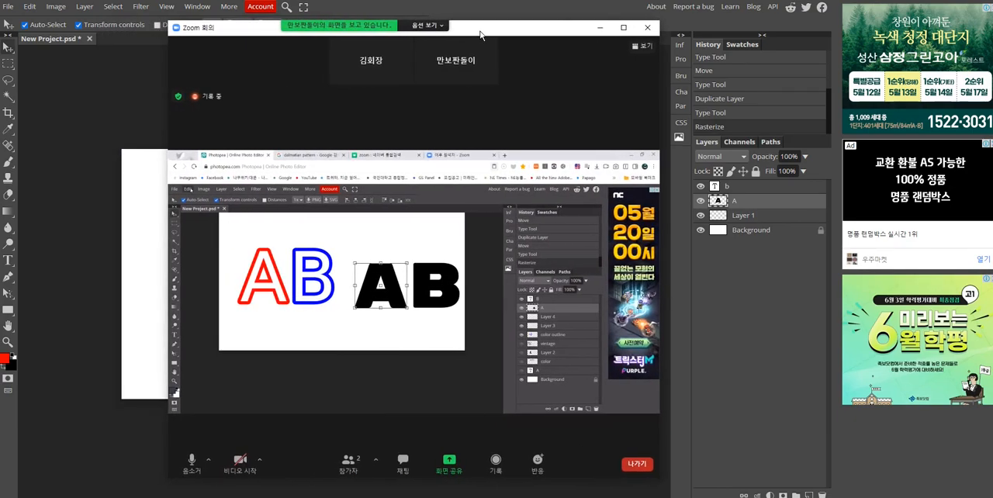
{"action": "left_click", "coordinate": [623, 28]}
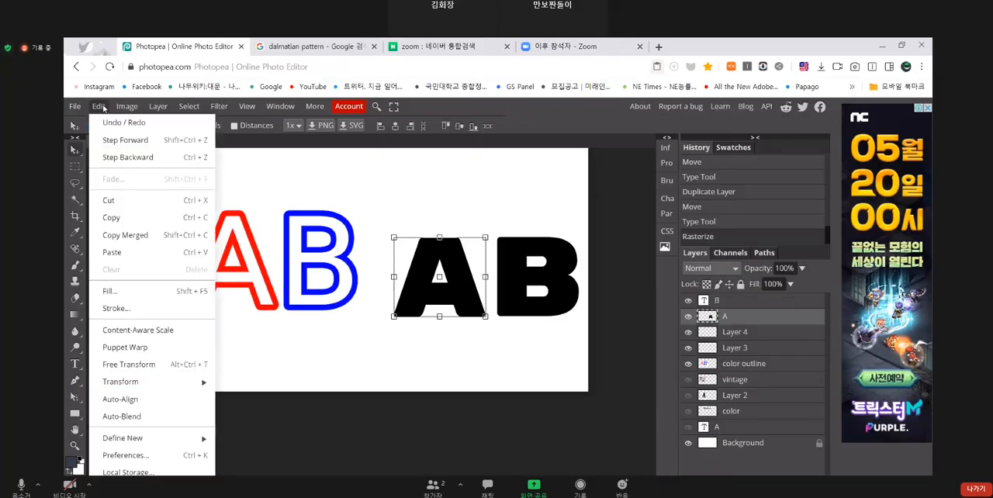
{"action": "left_click", "coordinate": [951, 0]}
{"action": "left_click", "coordinate": [31, 9]}
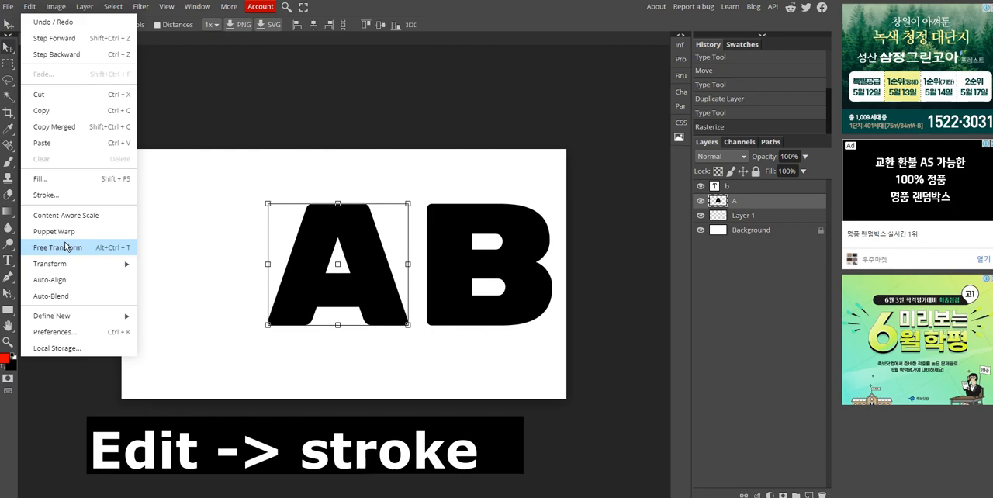
{"action": "left_click", "coordinate": [46, 194]}
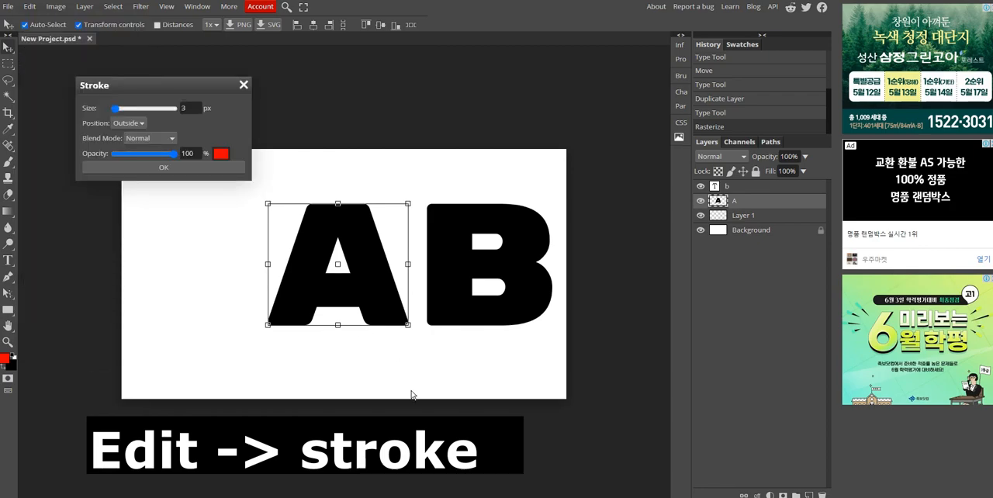
- Compare the Stroke settings with the Zoom demonstration and move the Stroke dialog lower over the canvas
{"action": "mouse_move", "coordinate": [469, 497]}
{"action": "left_click", "coordinate": [515, 468]}
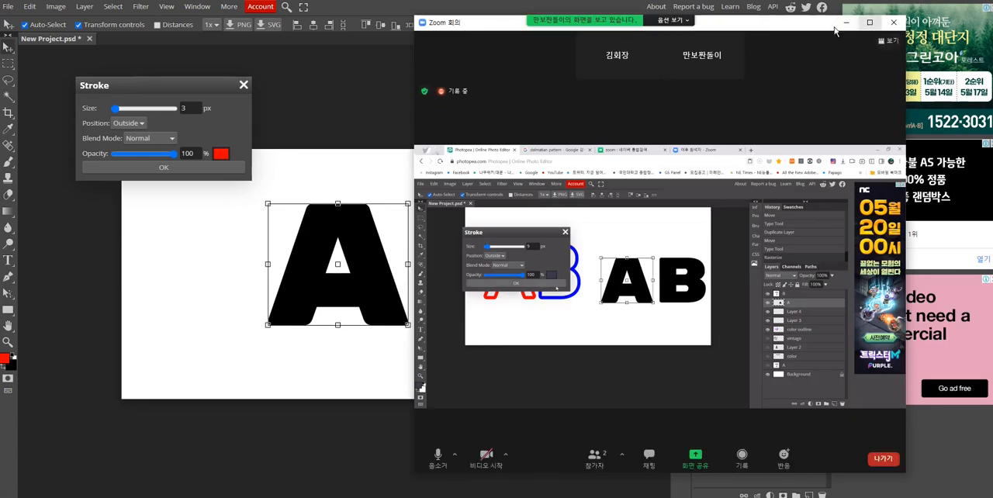
{"action": "left_click_drag", "start_coordinate": [195, 93], "coordinate": [192, 132]}
{"action": "mouse_move", "coordinate": [469, 497]}
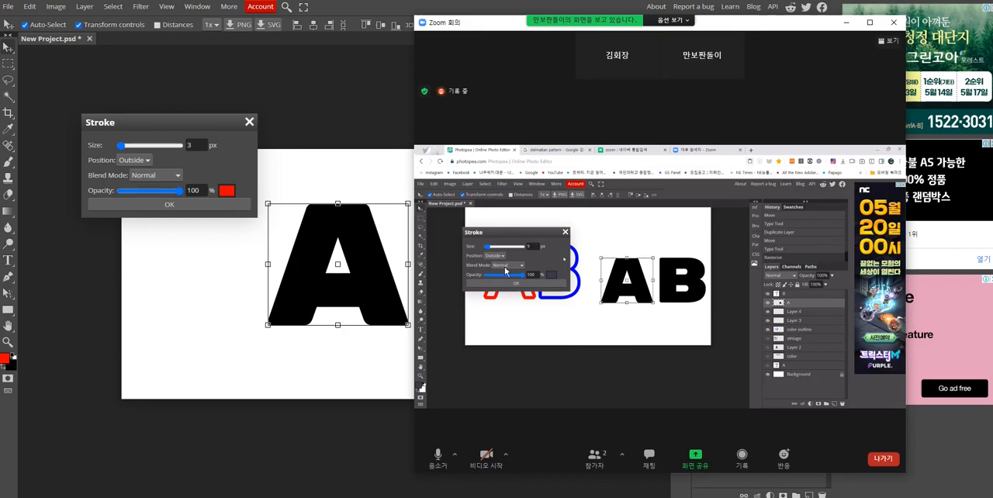
{"action": "left_click", "coordinate": [200, 126]}
{"action": "left_click_drag", "start_coordinate": [199, 127], "coordinate": [202, 158]}
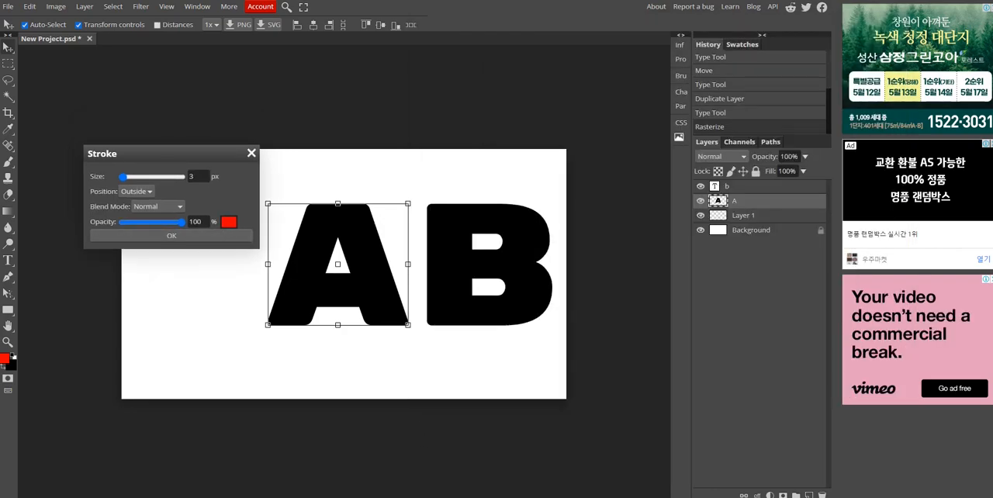
- Following the Zoom example, try several swatches for the A's stroke colour and settle on red
{"action": "left_click", "coordinate": [517, 468]}
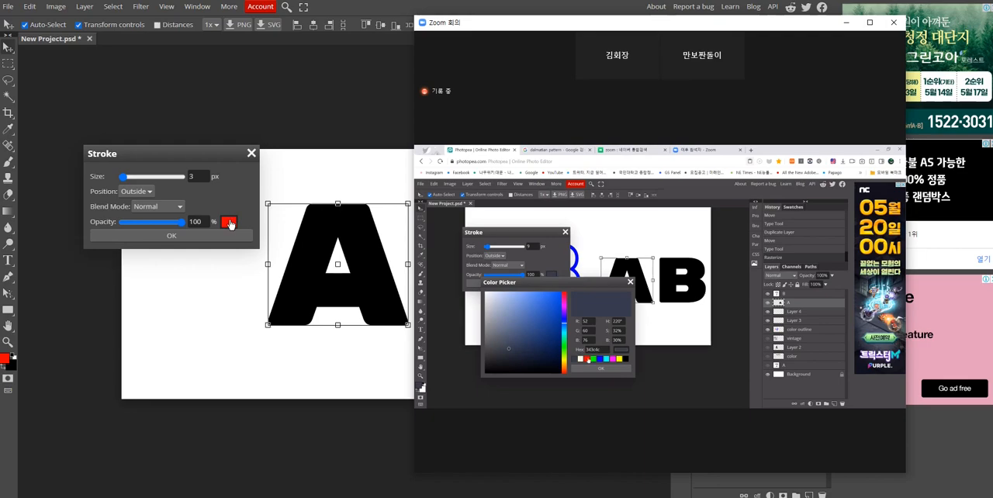
{"action": "left_click", "coordinate": [230, 224]}
{"action": "left_click", "coordinate": [229, 223]}
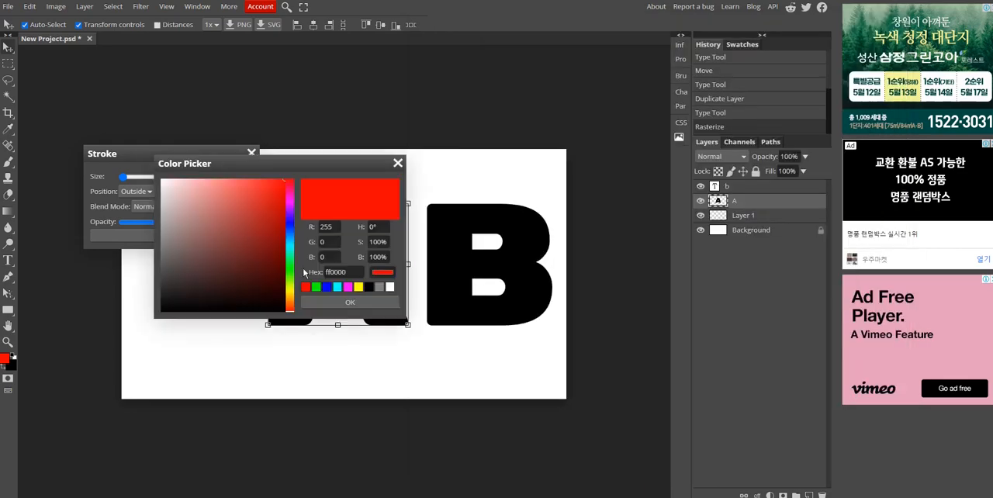
{"action": "left_click", "coordinate": [315, 287]}
{"action": "left_click", "coordinate": [326, 287]}
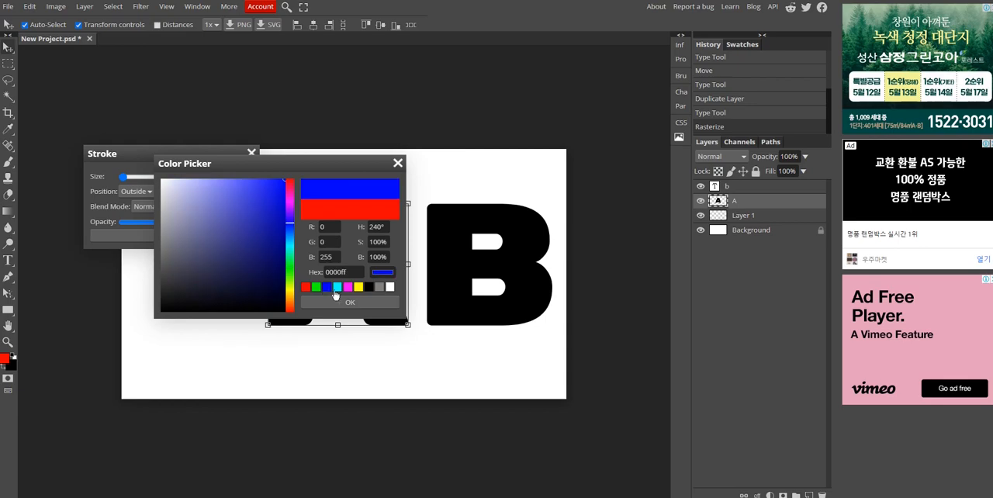
{"action": "left_click", "coordinate": [337, 287]}
{"action": "left_click", "coordinate": [348, 287]}
{"action": "left_click", "coordinate": [357, 287]}
{"action": "left_click", "coordinate": [379, 287]}
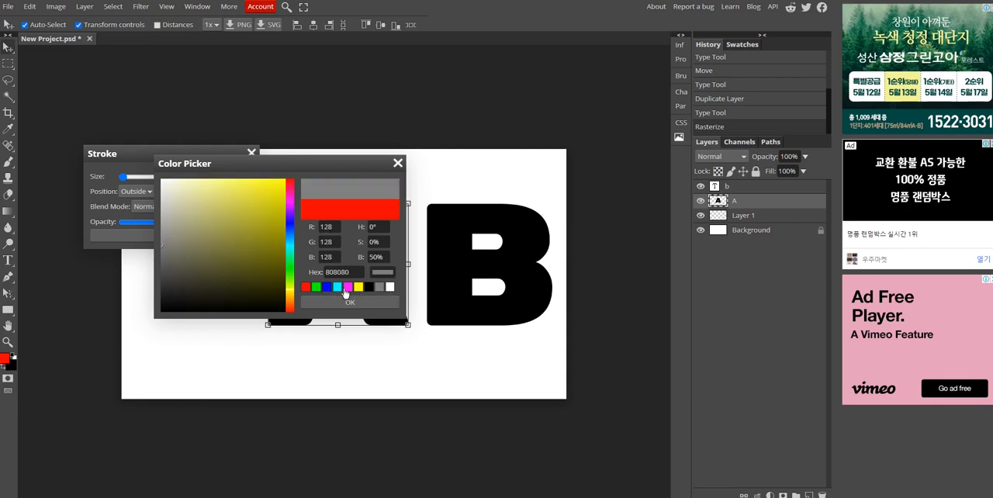
{"action": "left_click", "coordinate": [305, 287]}
{"action": "left_click", "coordinate": [336, 305]}
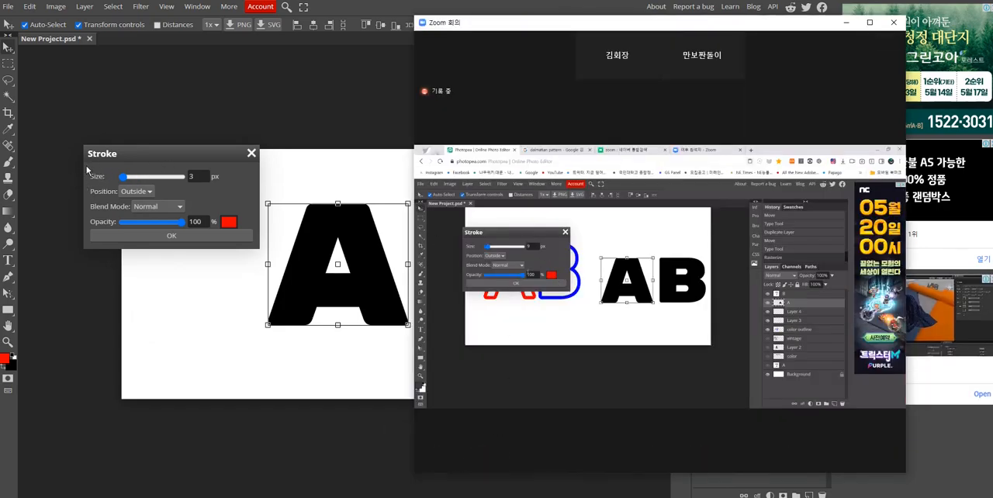
- Set the stroke size to 30 px as in the Zoom demonstration and apply the outside stroke to the A
{"action": "mouse_move", "coordinate": [125, 177]}
{"action": "left_mouse_down"}
{"action": "mouse_move", "coordinate": [117, 180]}
{"action": "mouse_move", "coordinate": [127, 182]}
{"action": "left_mouse_up"}
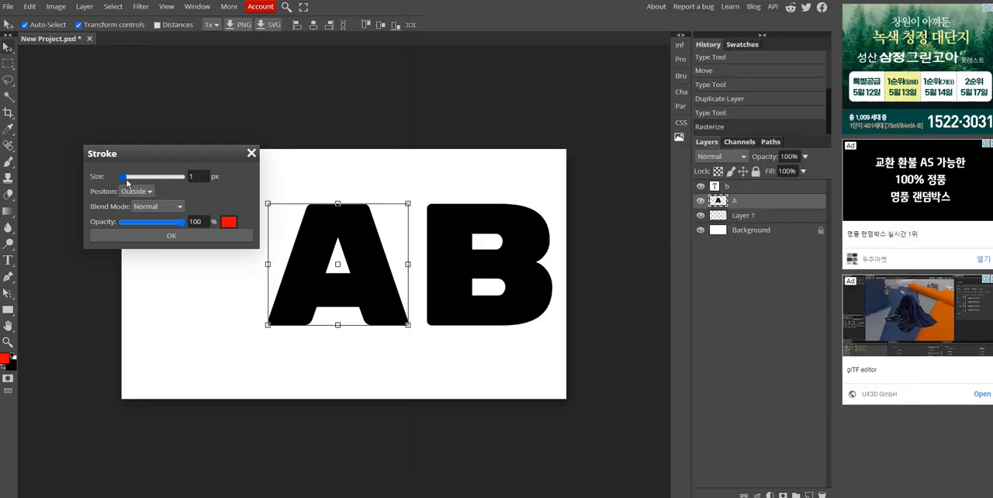
{"action": "left_click", "coordinate": [492, 493]}
{"action": "left_click", "coordinate": [596, 135]}
{"action": "left_click", "coordinate": [497, 494]}
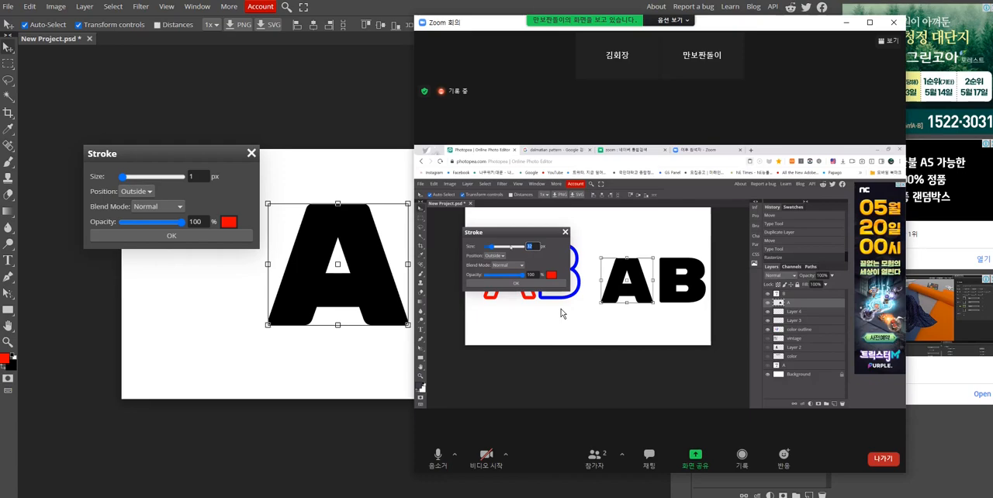
{"action": "left_click", "coordinate": [195, 176]}
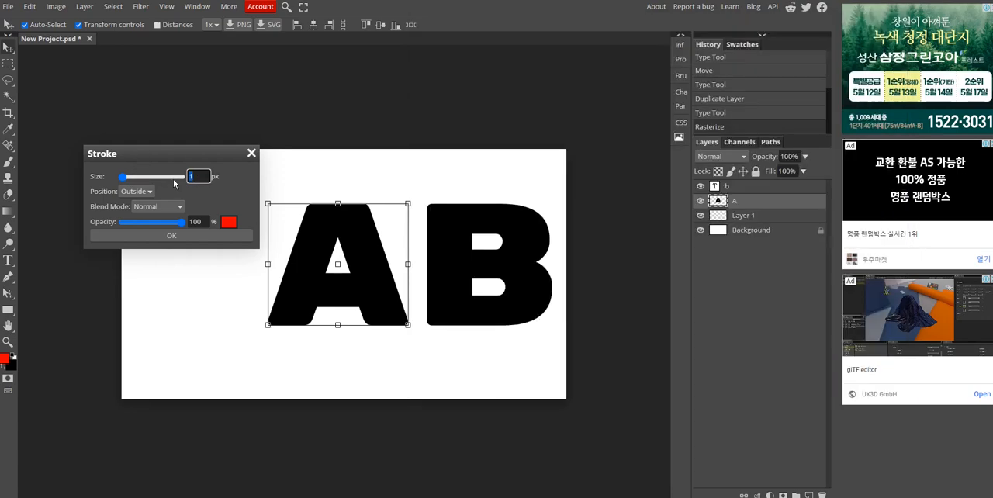
{"action": "left_click", "coordinate": [171, 235]}
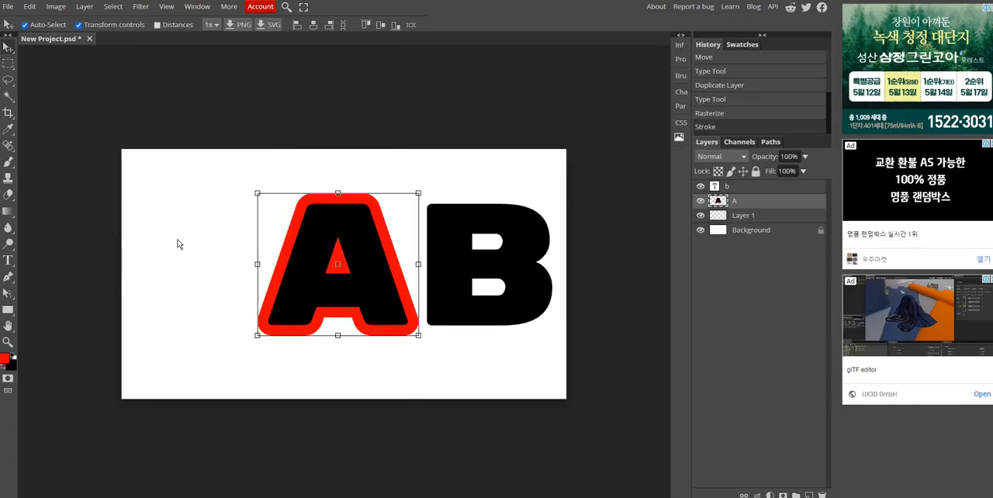
- Following the Zoom demonstration, delete the black interior of the A using the Magic Wand and clear the selection
{"action": "mouse_move", "coordinate": [494, 493]}
{"action": "left_click", "coordinate": [518, 465]}
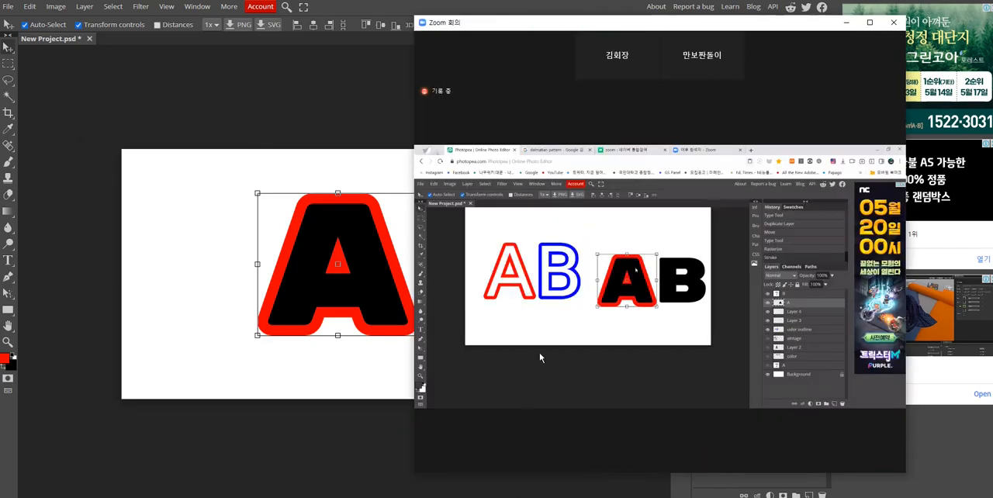
{"action": "left_click_drag", "start_coordinate": [491, 28], "coordinate": [525, 31]}
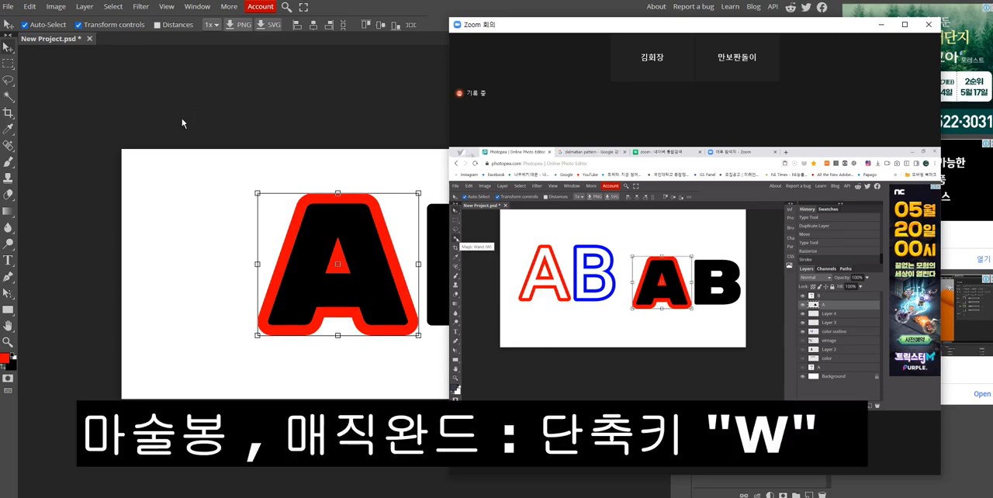
{"action": "left_click", "coordinate": [7, 97]}
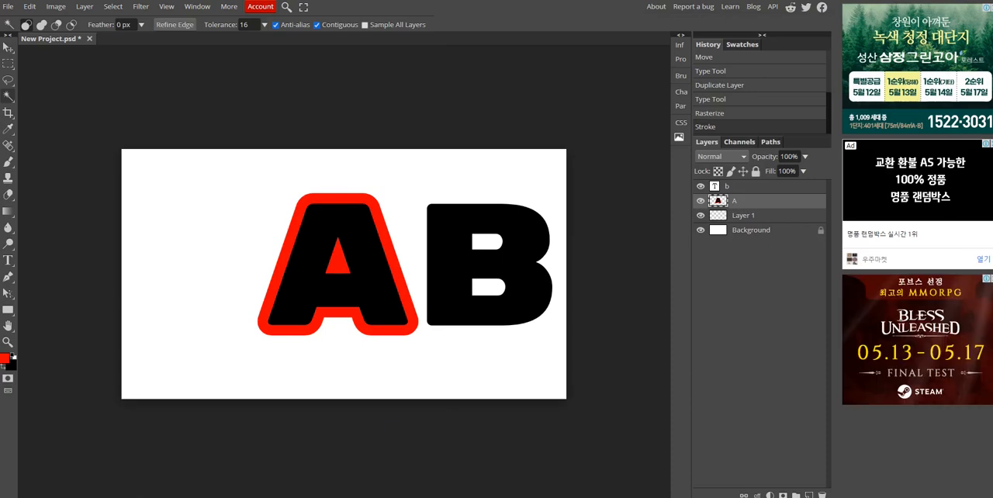
{"action": "left_click", "coordinate": [318, 230]}
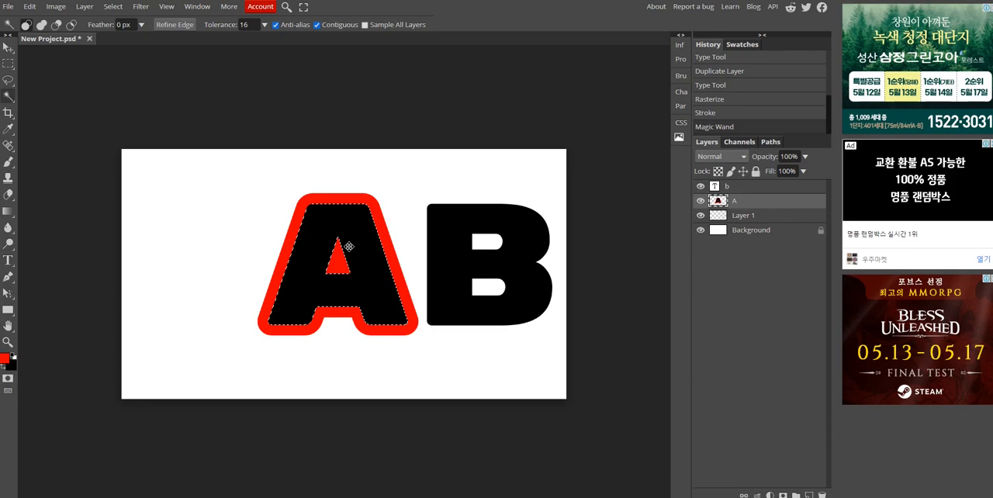
{"action": "key", "text": "Delete"}
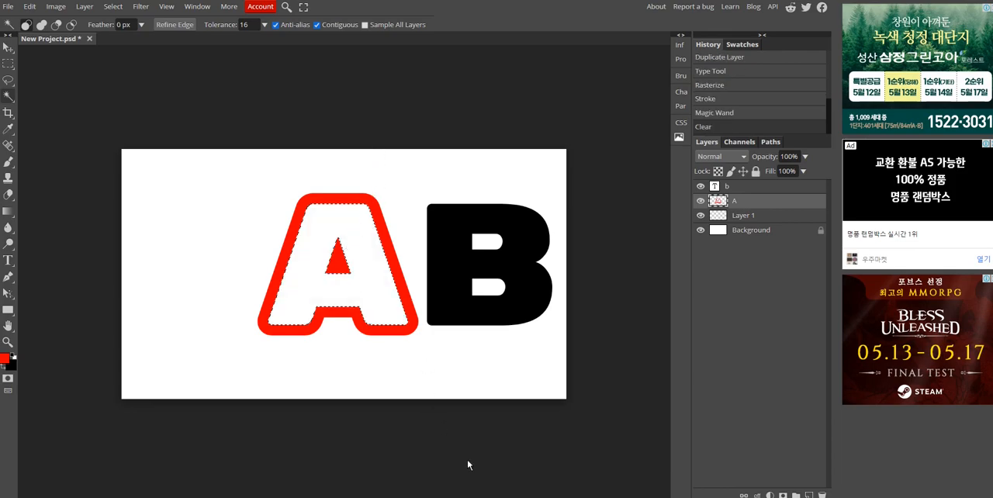
{"action": "key", "text": "alt+Tab"}
{"action": "left_click", "coordinate": [308, 128]}
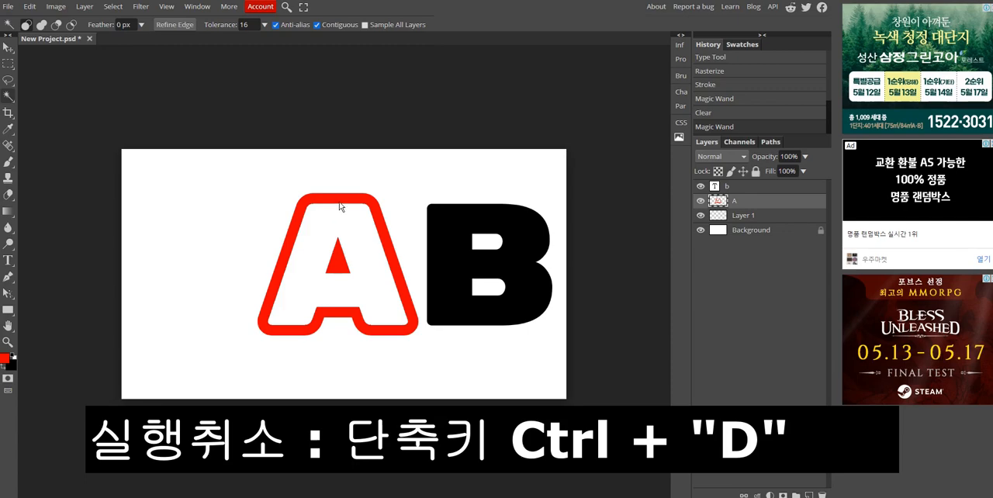
- Check the shared Zoom screen and rasterize the text layer of the letter B
{"action": "left_click", "coordinate": [554, 496]}
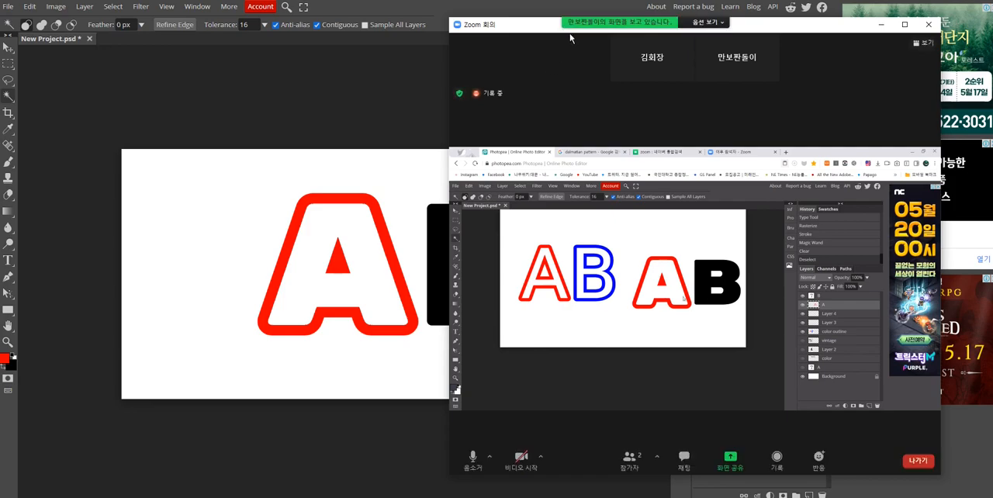
{"action": "left_click_drag", "start_coordinate": [543, 32], "coordinate": [482, 29]}
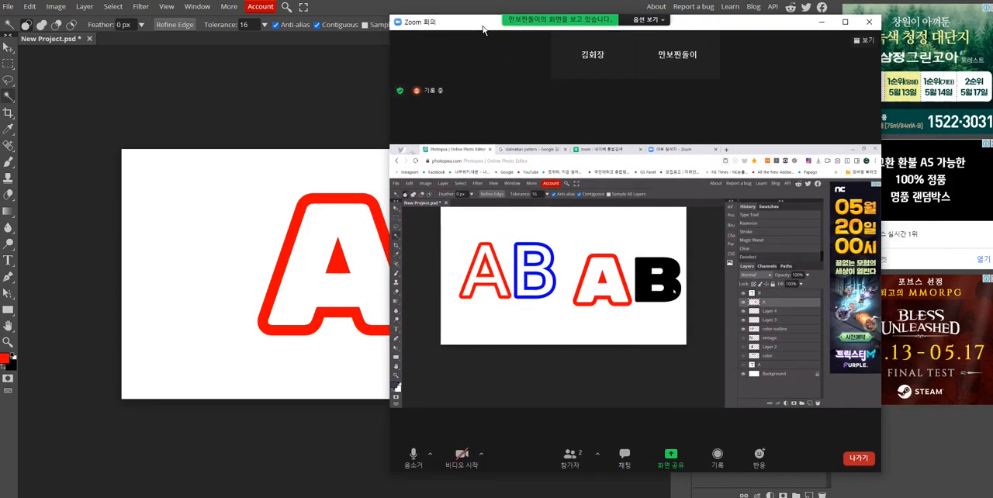
{"action": "left_click", "coordinate": [360, 87]}
{"action": "left_click", "coordinate": [748, 187]}
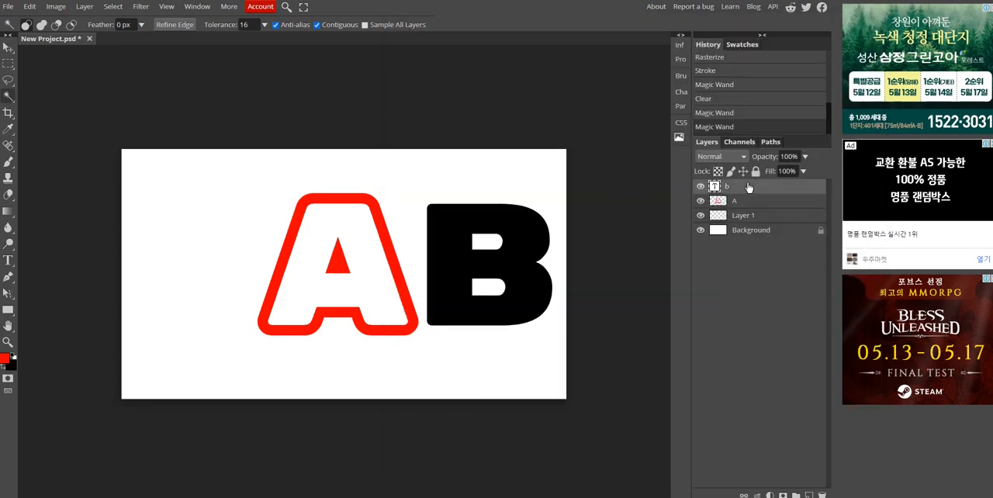
{"action": "right_click", "coordinate": [749, 187]}
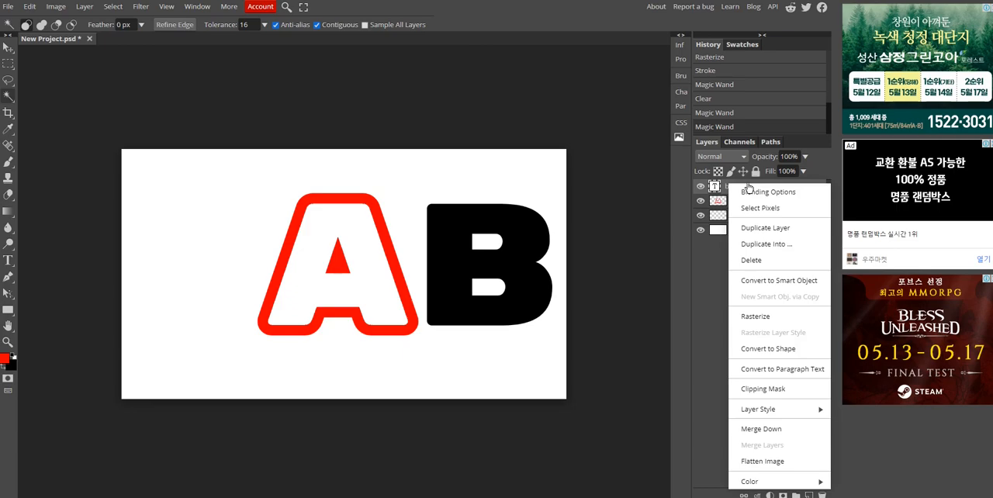
{"action": "left_click", "coordinate": [755, 316]}
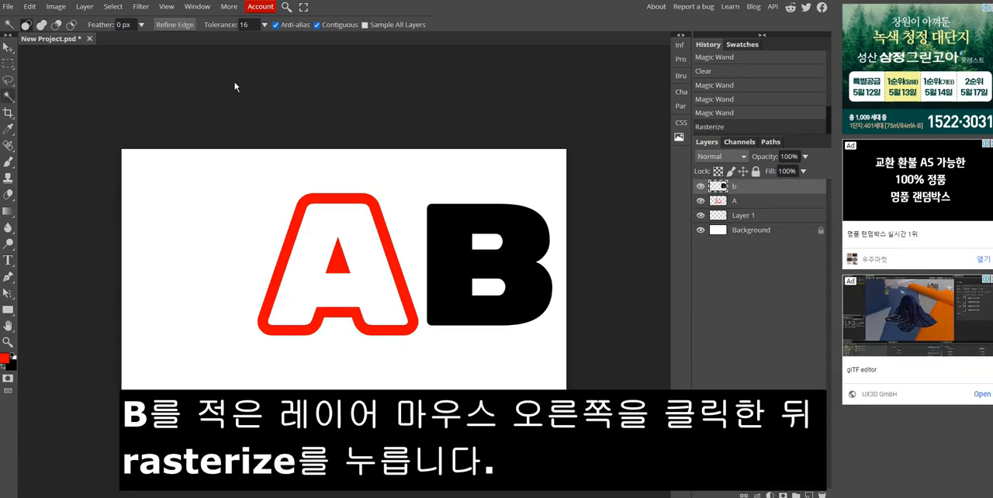
- Apply a 30 px blue outside stroke to the rasterized B, checking the colour choice against the Zoom demonstration
{"action": "left_click", "coordinate": [30, 8]}
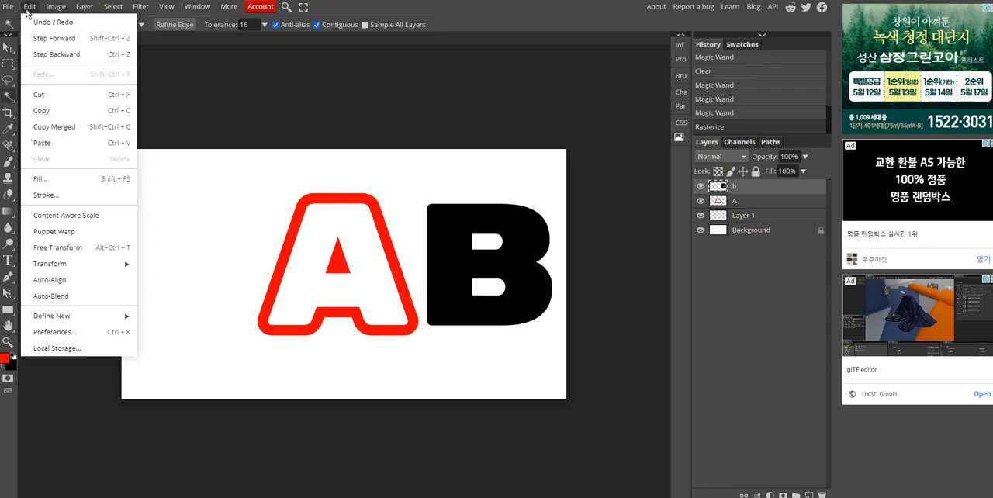
{"action": "left_click", "coordinate": [48, 194]}
{"action": "left_click", "coordinate": [229, 222]}
{"action": "left_click", "coordinate": [332, 302]}
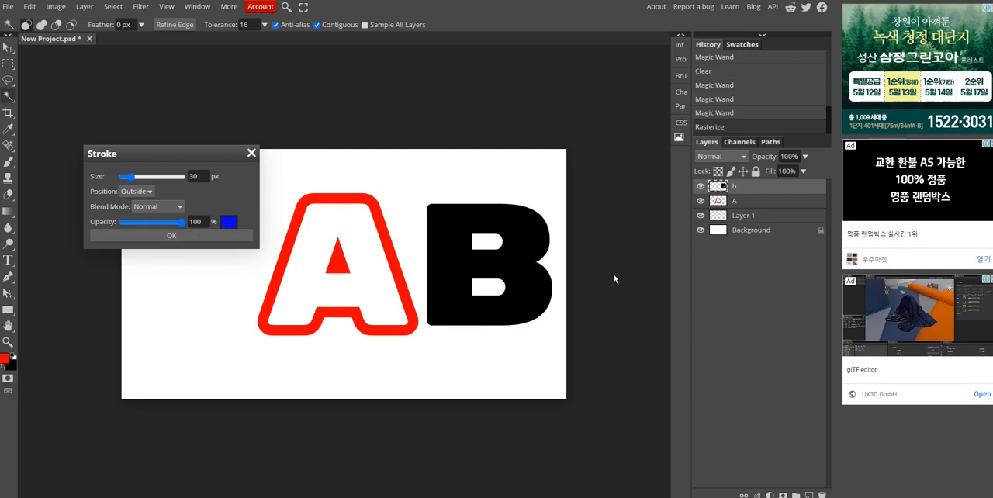
{"action": "mouse_move", "coordinate": [473, 496]}
{"action": "left_click", "coordinate": [520, 474]}
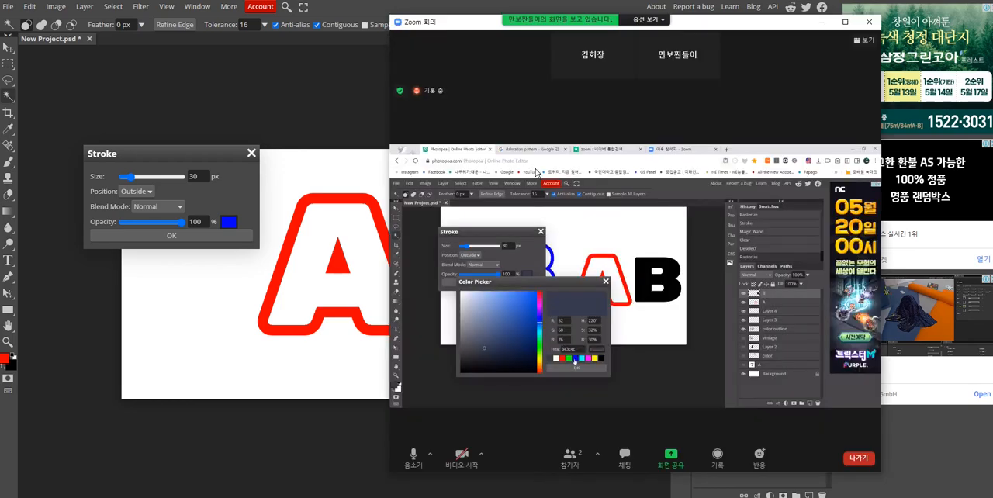
{"action": "left_click", "coordinate": [171, 236]}
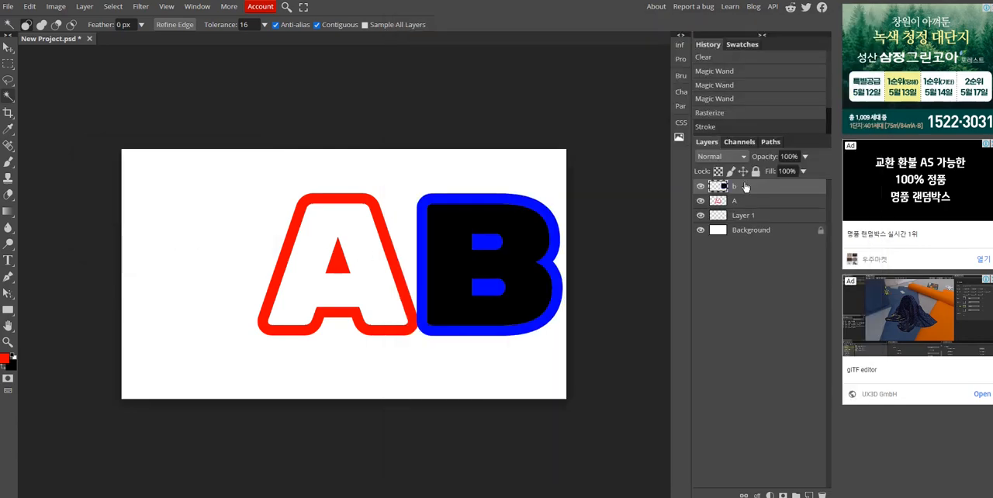
- Following the Zoom demonstration, delete the black interior of the B using the Magic Wand and clear the selection
{"action": "left_click", "coordinate": [479, 260]}
{"action": "left_click", "coordinate": [481, 260]}
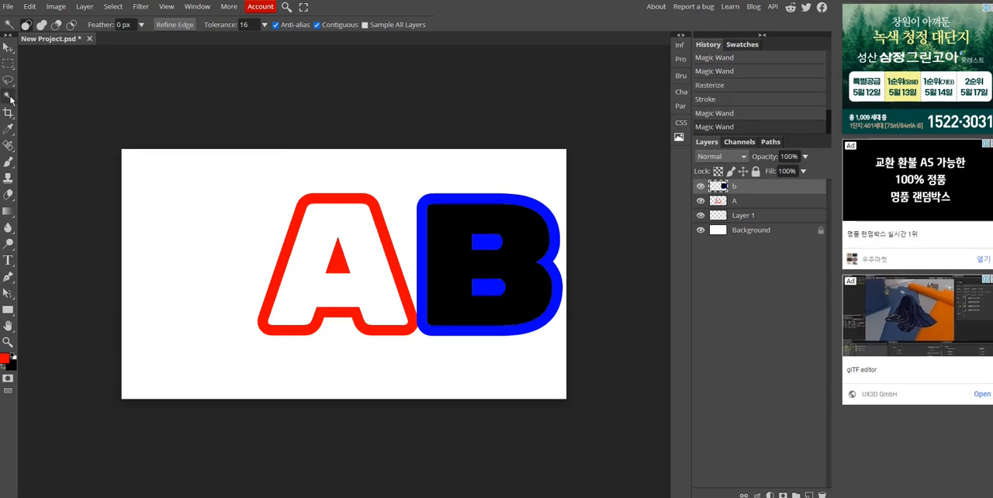
{"action": "left_click", "coordinate": [474, 497]}
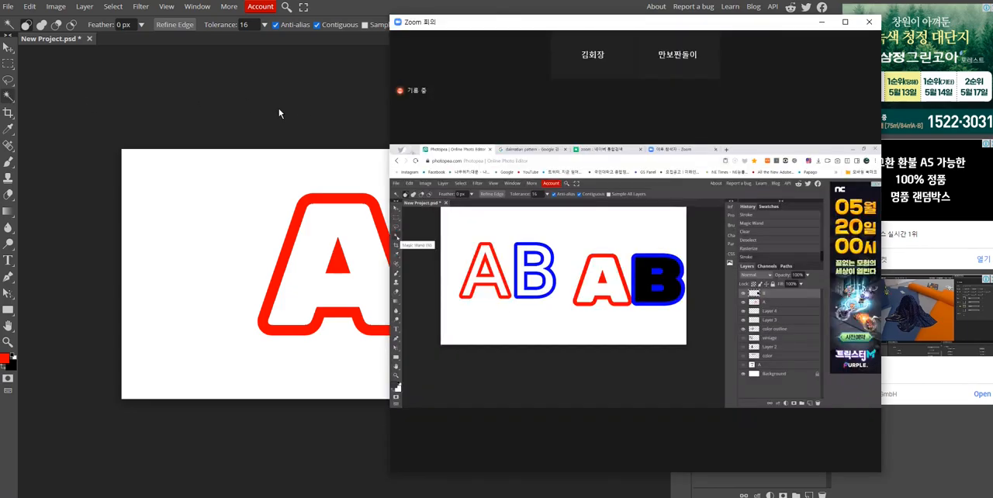
{"action": "left_click", "coordinate": [278, 113]}
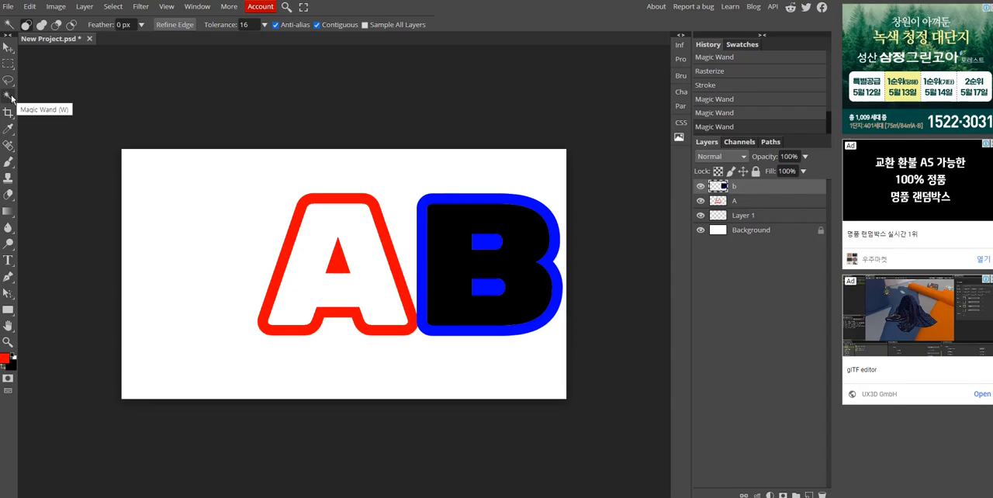
{"action": "left_click", "coordinate": [438, 223]}
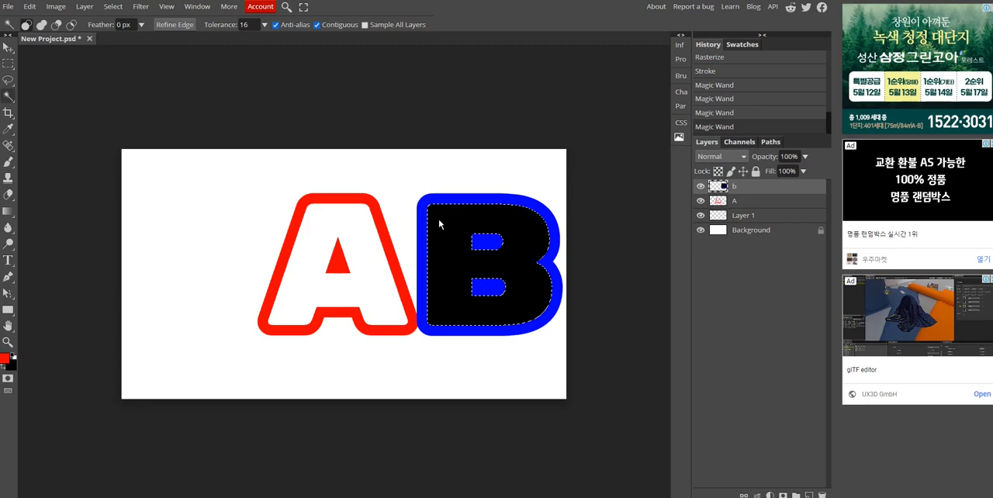
{"action": "key", "text": "Delete"}
{"action": "key", "text": "ctrl+d"}
{"action": "left_click", "coordinate": [611, 128]}
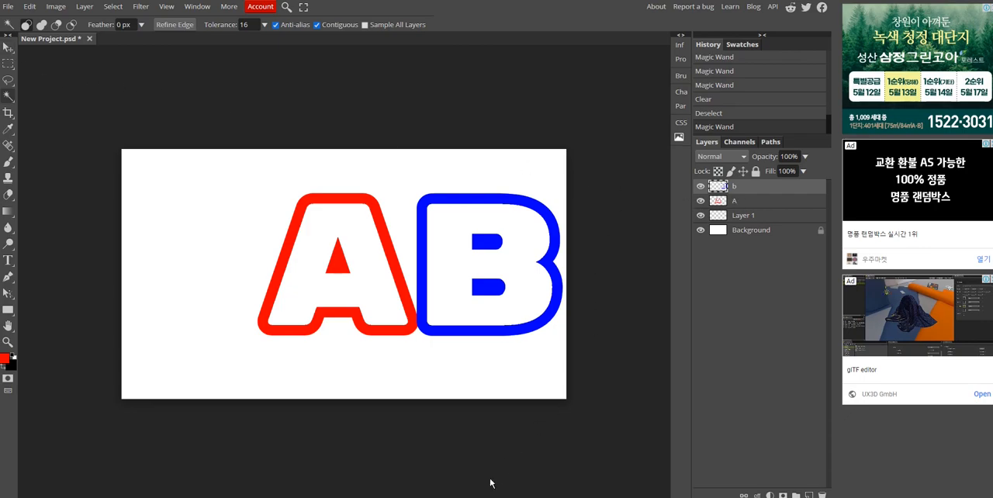
- Check the Zoom demonstration and try to move the red A outline with the Move tool
{"action": "mouse_move", "coordinate": [493, 488]}
{"action": "left_click", "coordinate": [514, 462]}
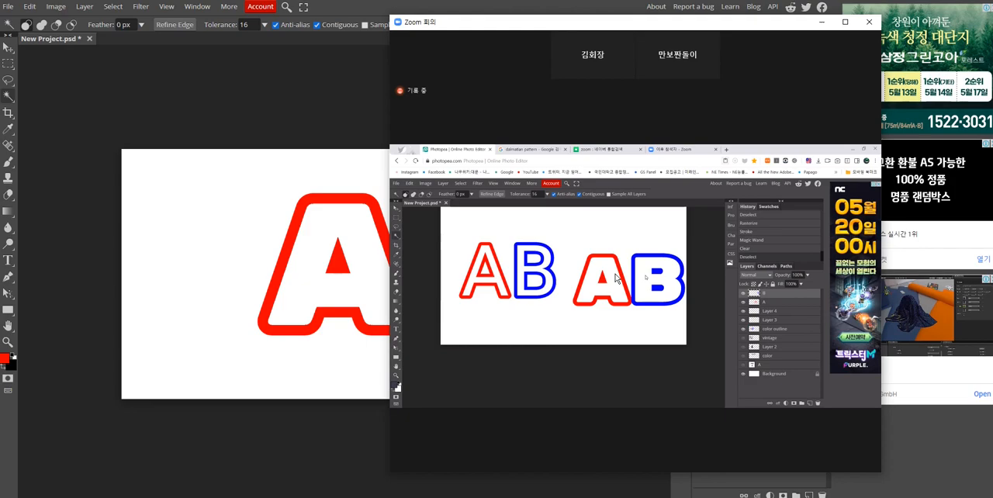
{"action": "key", "text": "alt+Tab"}
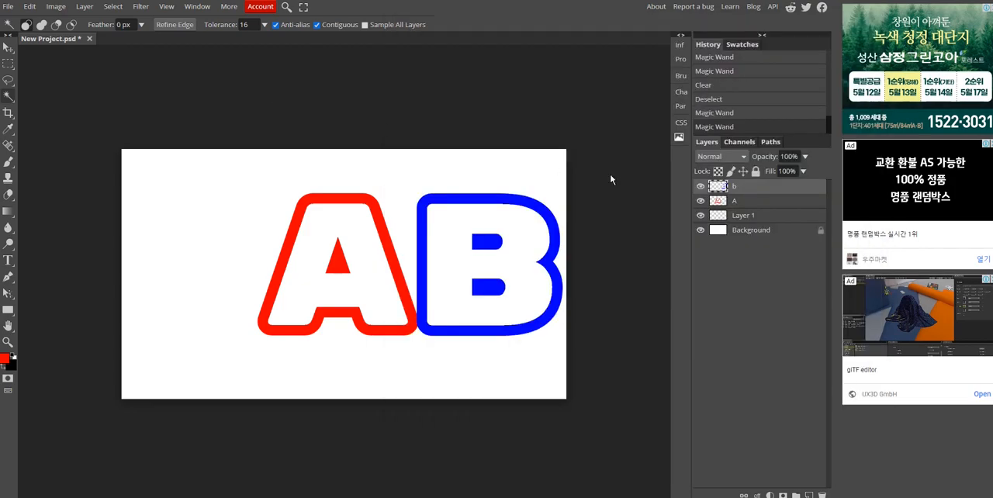
{"action": "left_click", "coordinate": [757, 203]}
{"action": "left_click", "coordinate": [6, 51]}
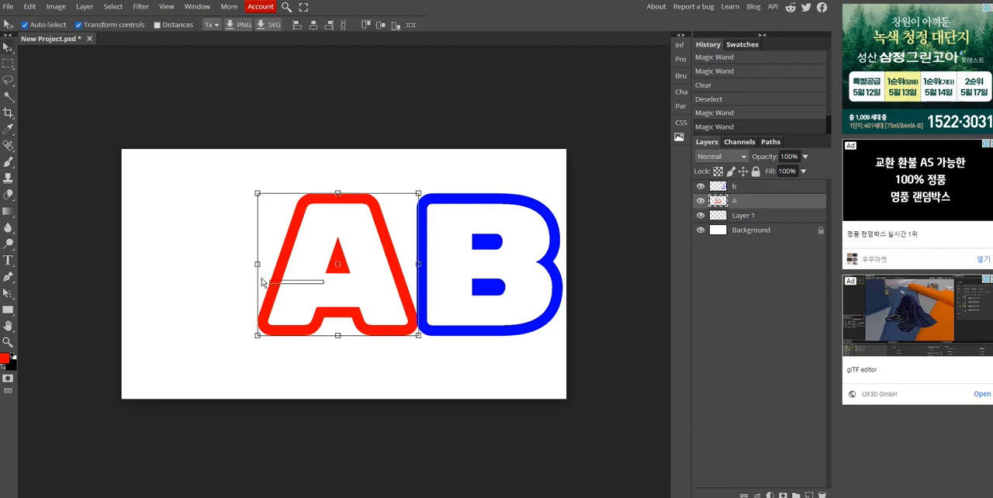
{"action": "left_click_drag", "start_coordinate": [341, 268], "coordinate": [315, 264]}
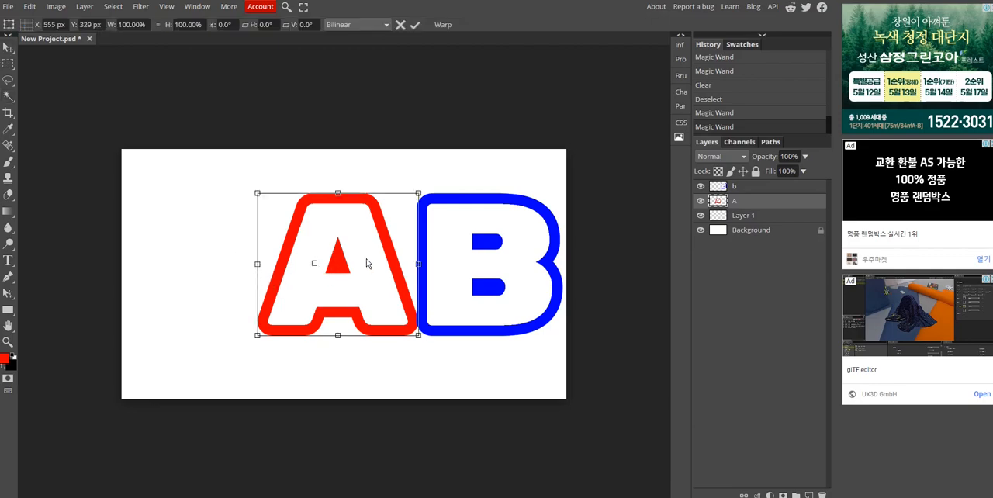
{"action": "left_click", "coordinate": [559, 99]}
- Following the Zoom demonstration, shift the A and B outlines further left on the canvas and hide both layers
{"action": "mouse_move", "coordinate": [471, 496]}
{"action": "left_click", "coordinate": [521, 472]}
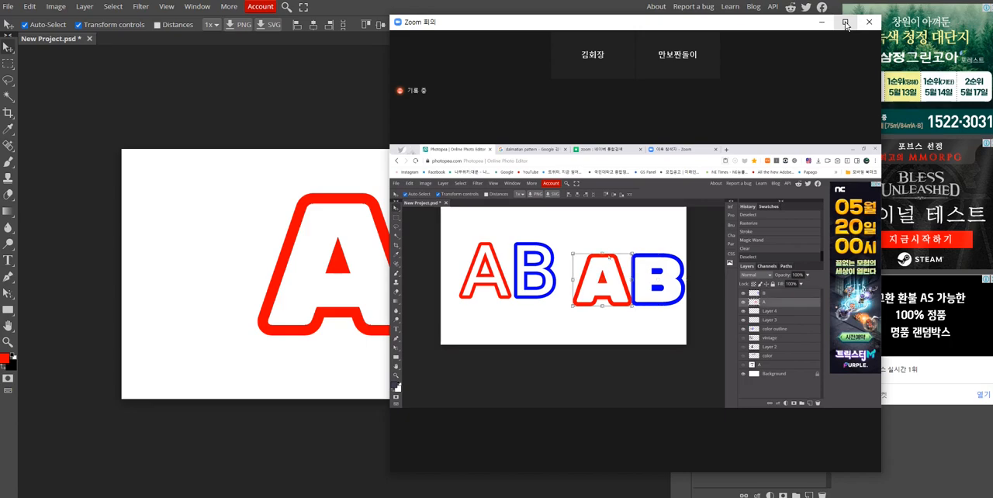
{"action": "left_click", "coordinate": [282, 77]}
{"action": "left_click", "coordinate": [777, 203]}
{"action": "left_click", "coordinate": [299, 262]}
{"action": "left_click", "coordinate": [281, 266]}
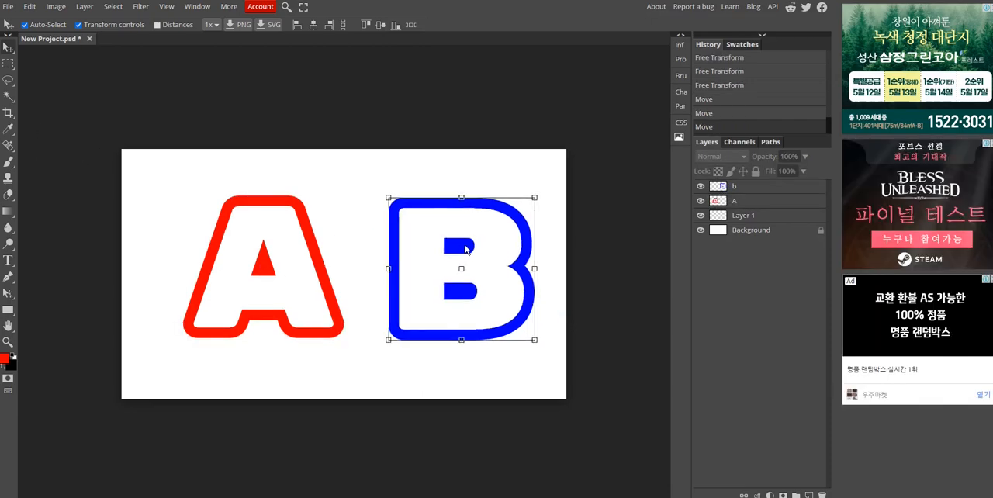
{"action": "left_click_drag", "start_coordinate": [465, 248], "coordinate": [431, 246]}
{"action": "left_click", "coordinate": [589, 213]}
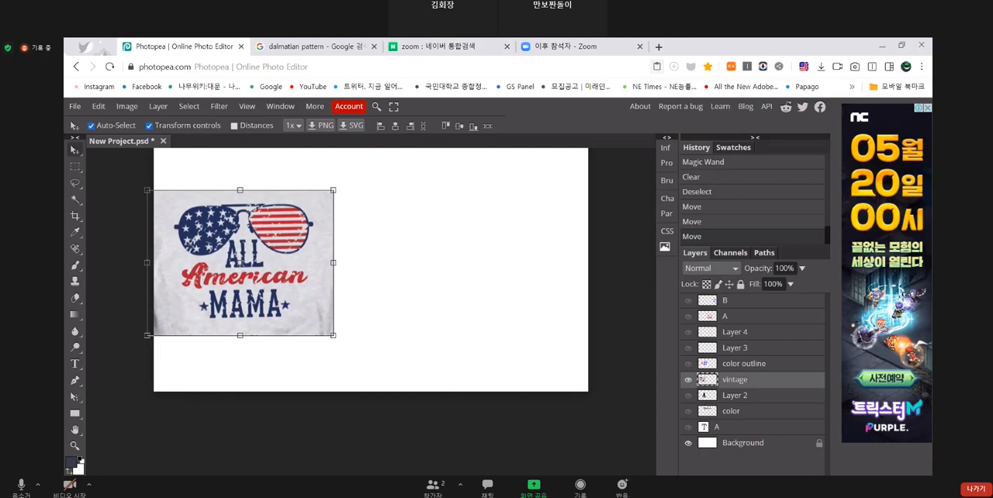
- Move the Zoom window off the layer list and add a new empty layer above layer b
{"action": "key", "text": "Escape"}
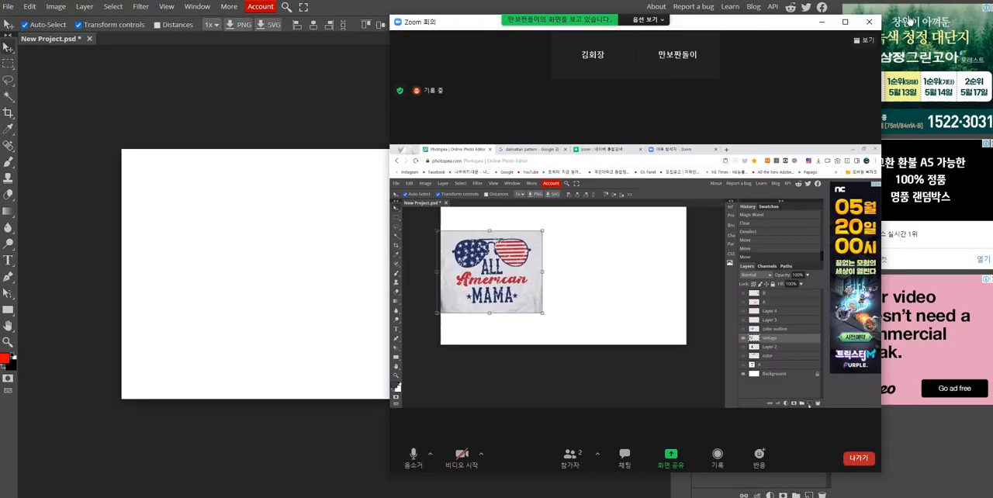
{"action": "left_click_drag", "start_coordinate": [737, 14], "coordinate": [397, 14]}
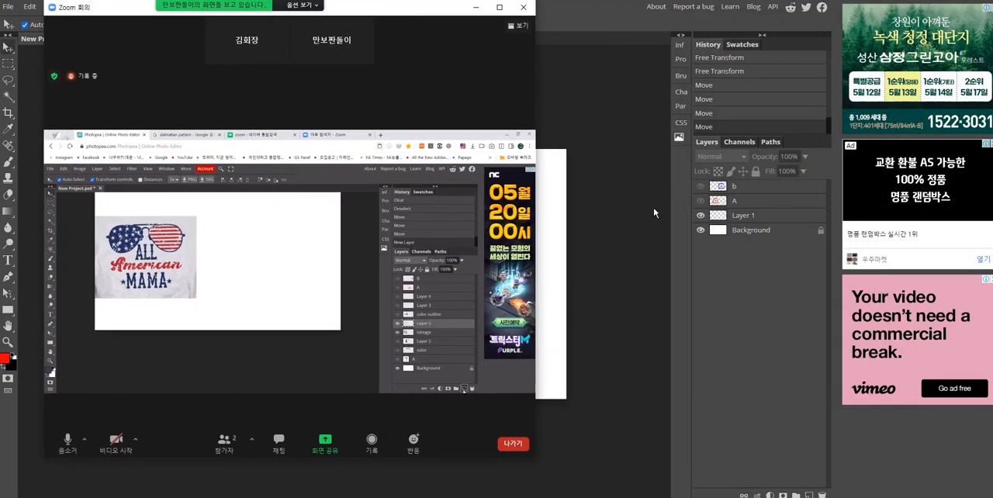
{"action": "left_click", "coordinate": [809, 495]}
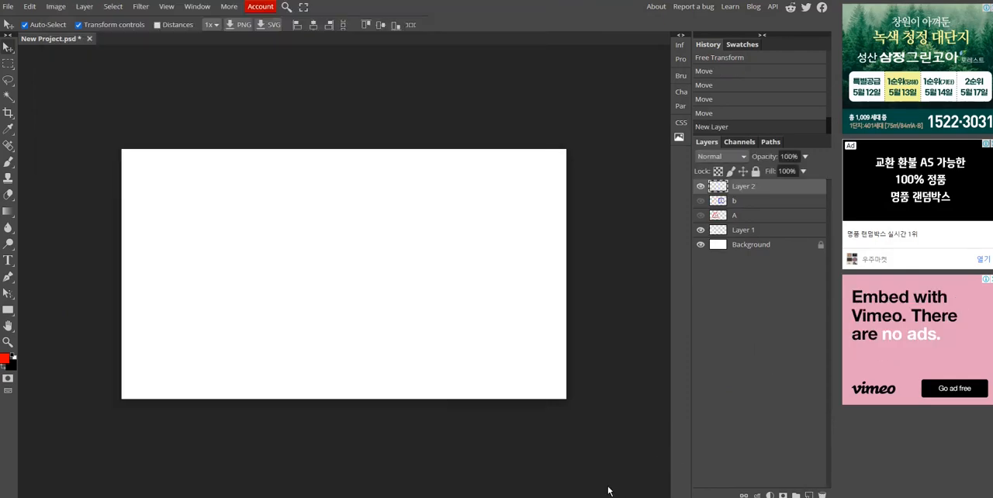
- Following the Zoom demonstration, add a black 500 px Rubik Mono One letter A and place it in the left half of the canvas
{"action": "left_click", "coordinate": [481, 464]}
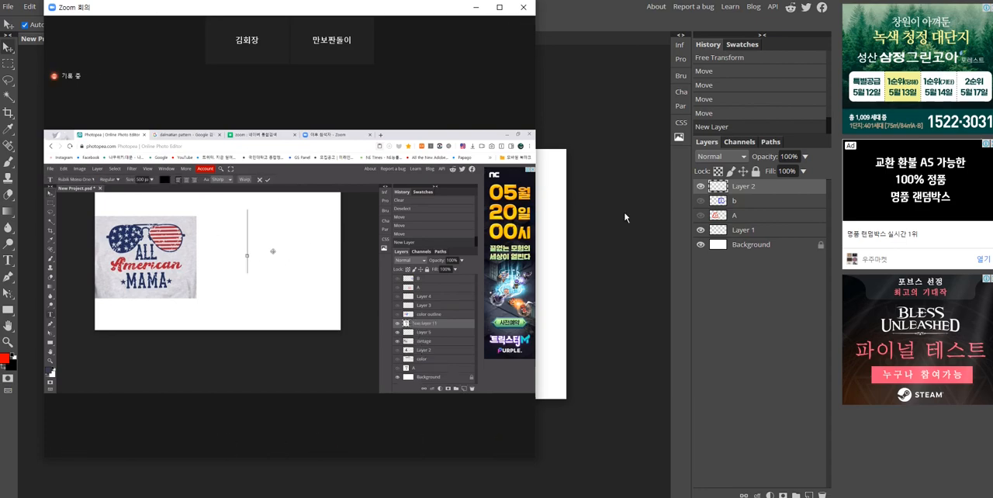
{"action": "left_click_drag", "start_coordinate": [398, 14], "coordinate": [745, 21]}
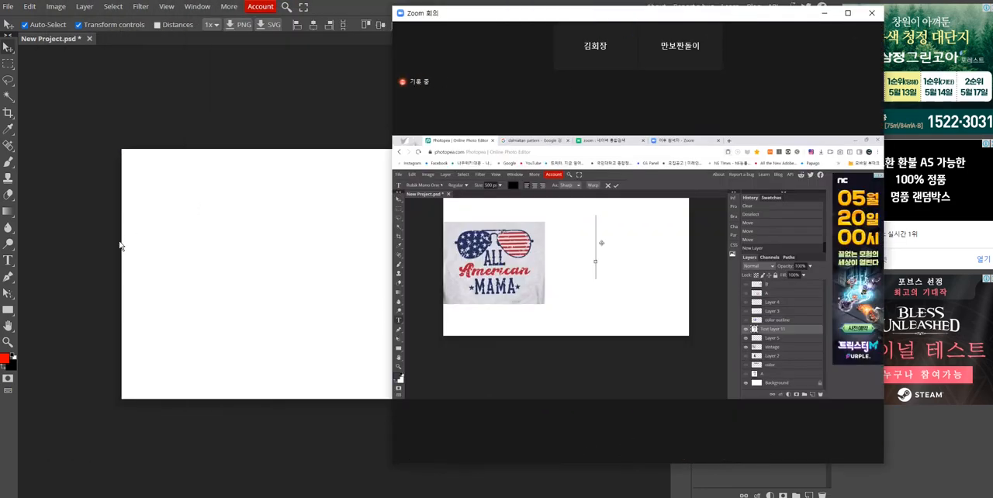
{"action": "left_click", "coordinate": [9, 262]}
{"action": "left_click", "coordinate": [179, 228]}
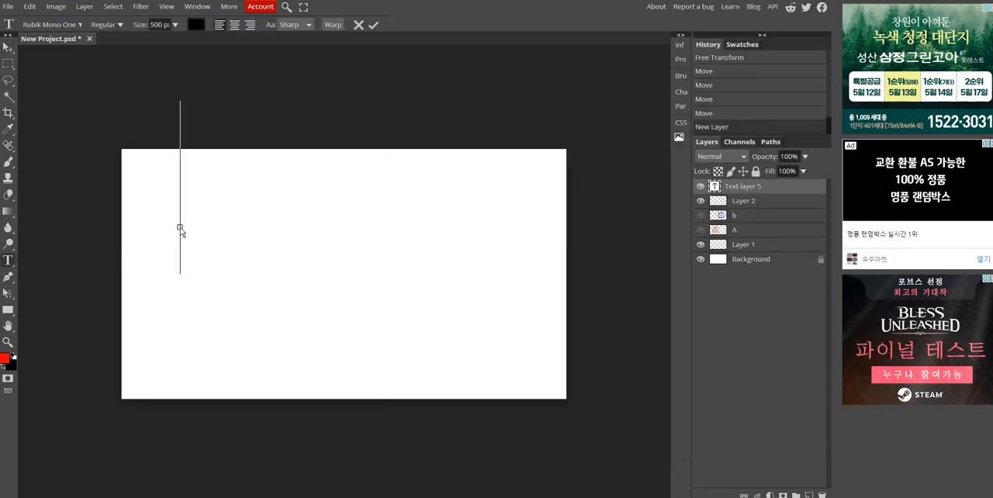
{"action": "type", "text": "A"}
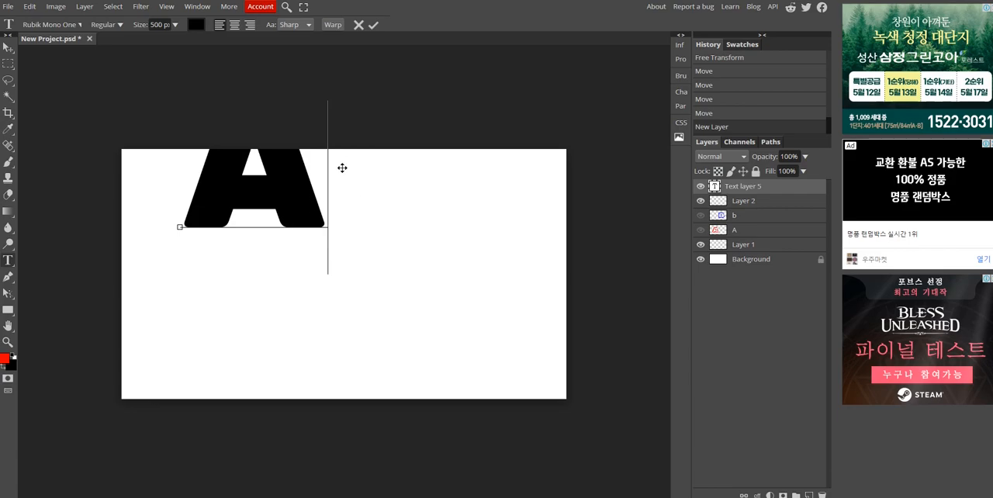
{"action": "left_click_drag", "start_coordinate": [339, 179], "coordinate": [343, 287]}
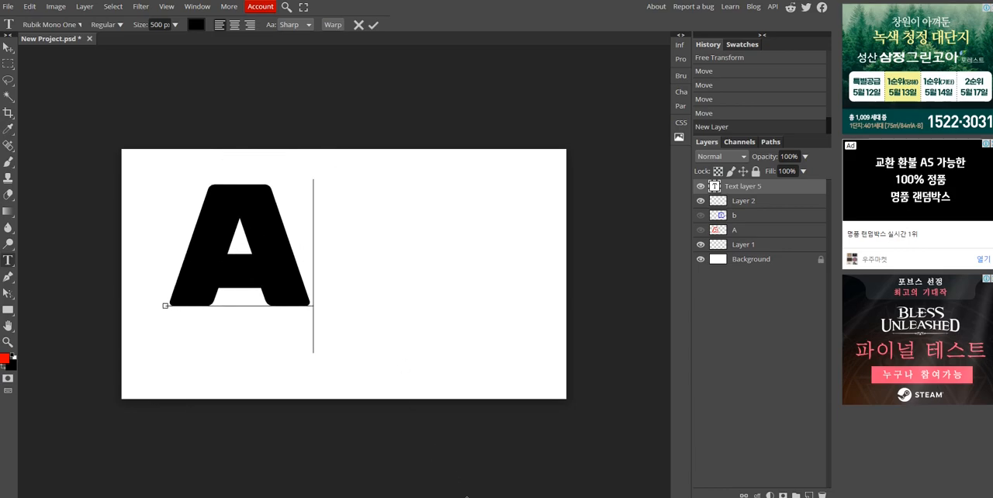
- Check the Zoom demonstration and rasterize the new A text layer
{"action": "mouse_move", "coordinate": [471, 497]}
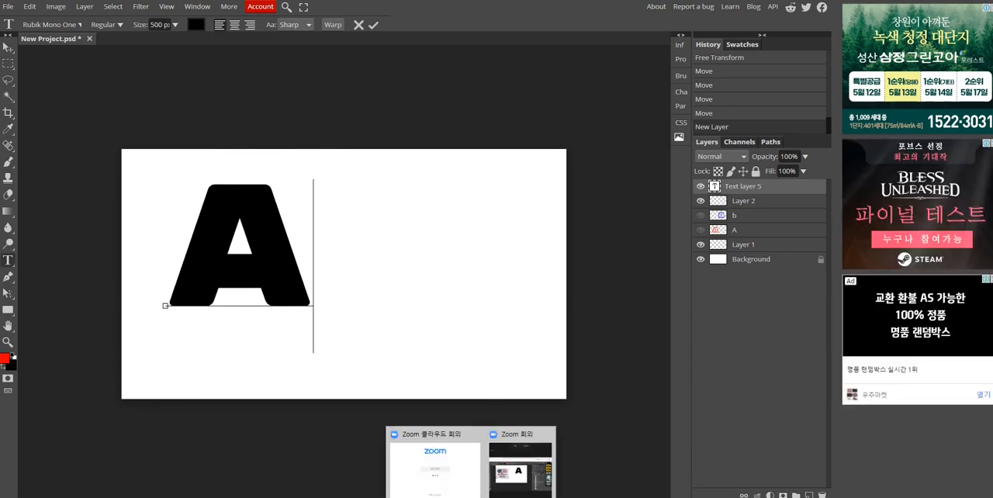
{"action": "left_click", "coordinate": [521, 471]}
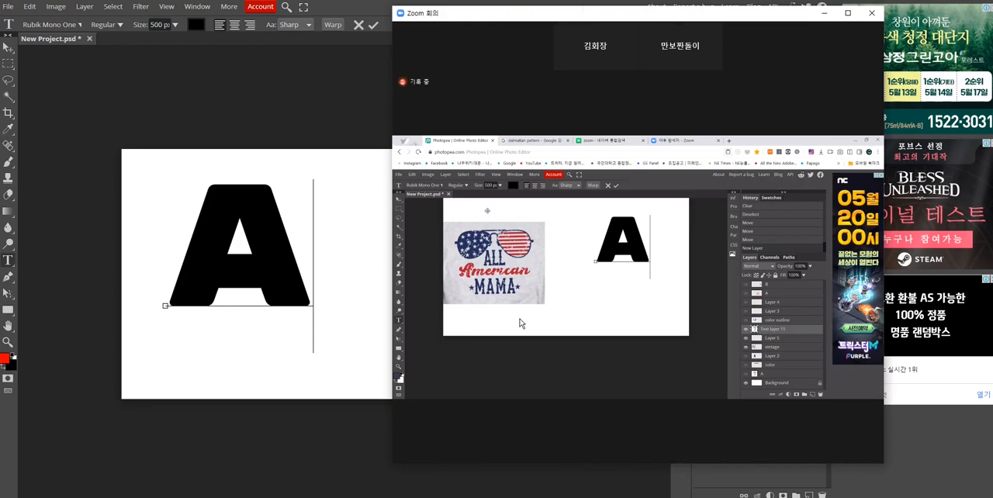
{"action": "left_click_drag", "start_coordinate": [722, 20], "coordinate": [453, 17]}
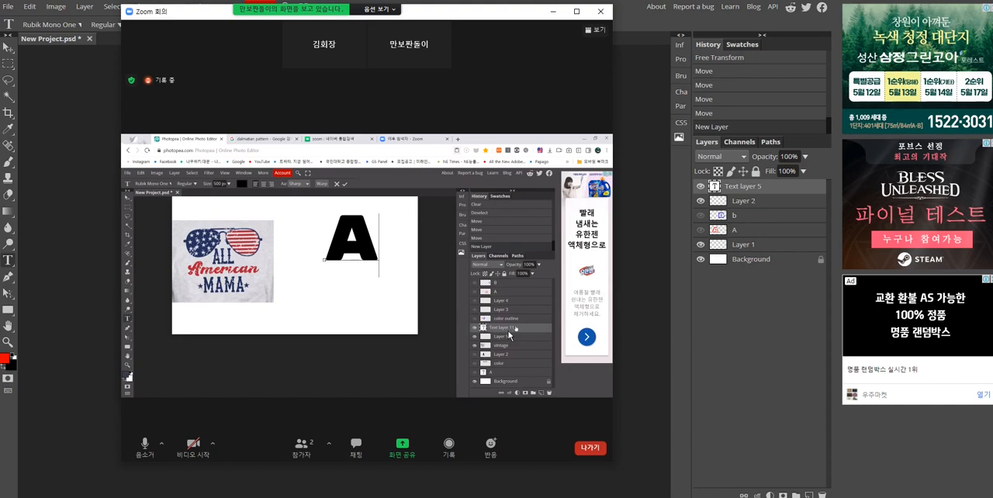
{"action": "left_click", "coordinate": [750, 191]}
{"action": "right_click", "coordinate": [750, 192]}
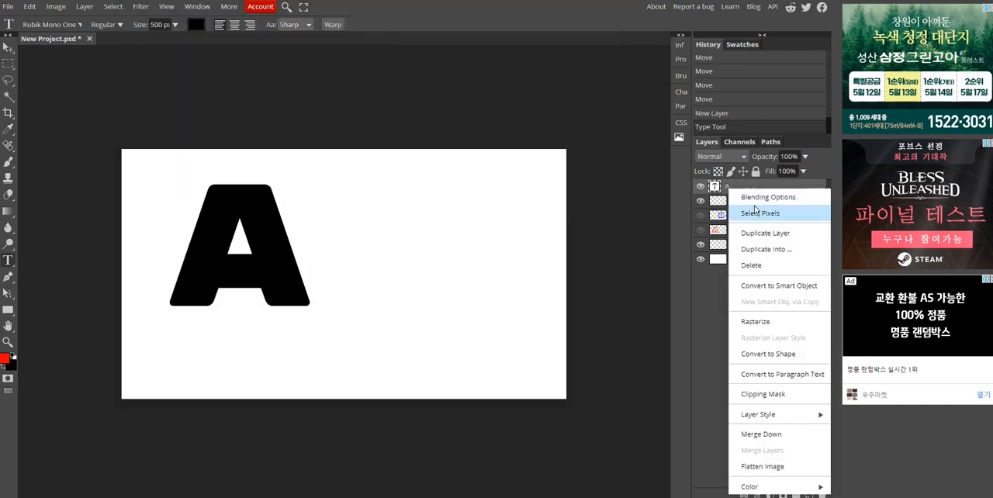
{"action": "left_click", "coordinate": [743, 261]}
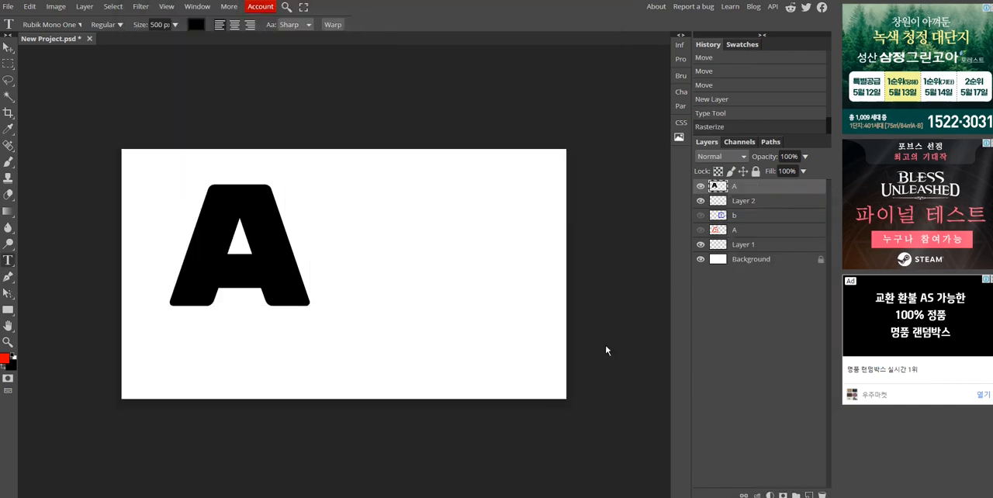
- Following the Zoom demonstration, open the Filter Gallery and agree to rasterize the empty text layer
{"action": "left_click_drag", "start_coordinate": [670, 16], "coordinate": [752, 16]}
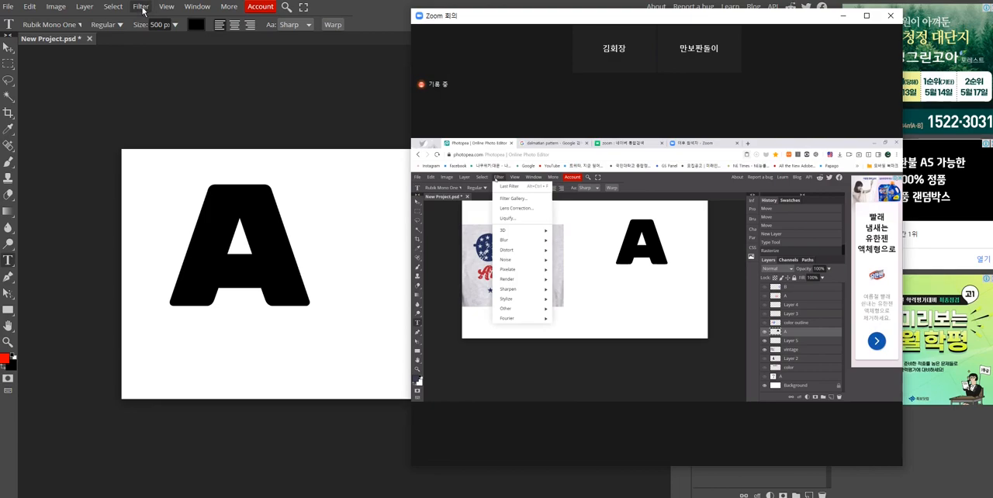
{"action": "left_click", "coordinate": [410, 83]}
{"action": "mouse_move", "coordinate": [471, 496]}
{"action": "left_click", "coordinate": [512, 475]}
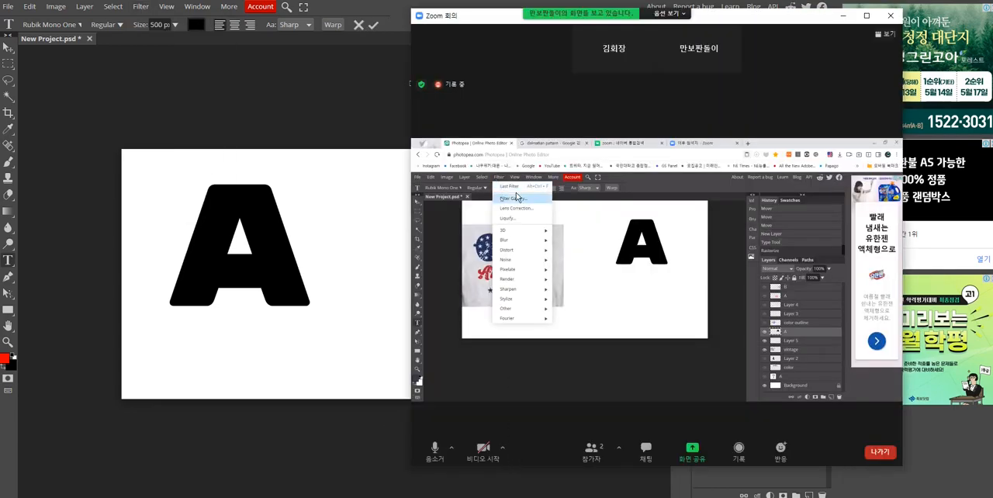
{"action": "left_click", "coordinate": [865, 16]}
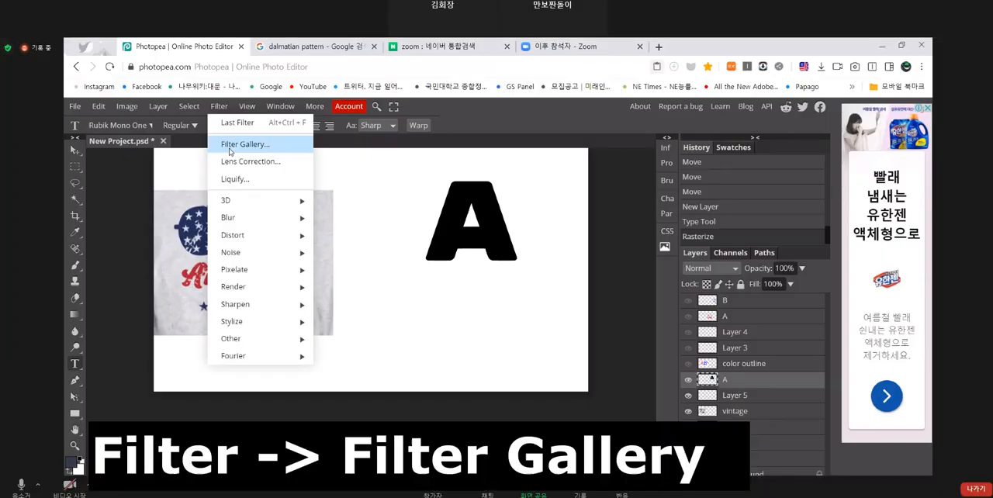
{"action": "key", "text": "Escape"}
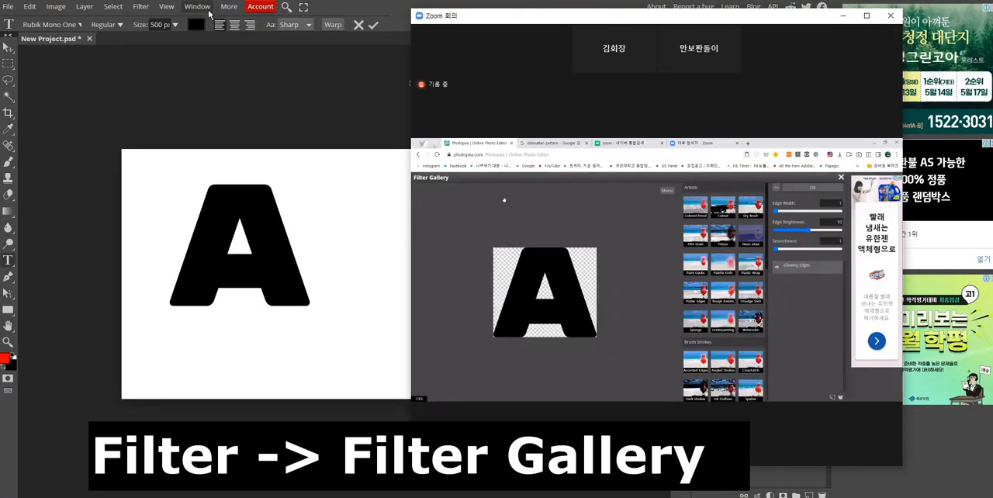
{"action": "left_click", "coordinate": [140, 6]}
{"action": "left_click", "coordinate": [164, 41]}
{"action": "key", "text": "alt+Tab"}
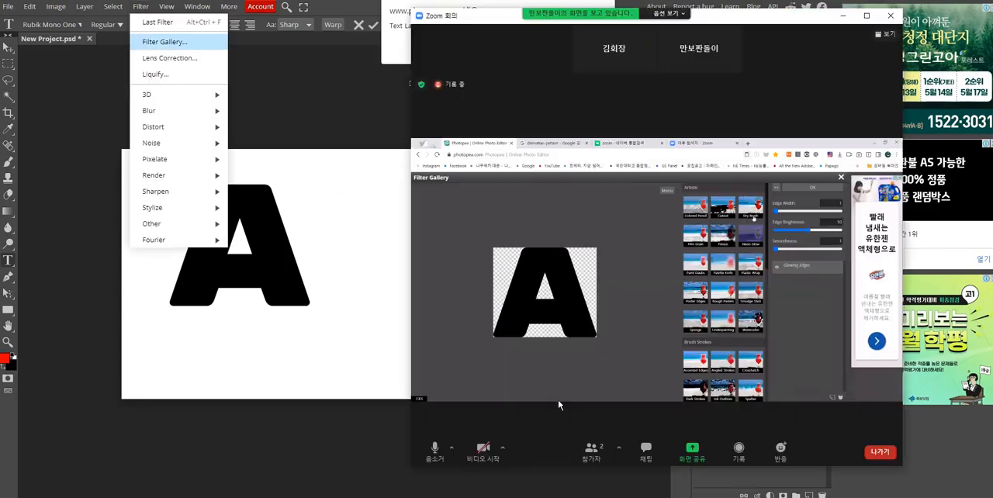
{"action": "left_click", "coordinate": [843, 16]}
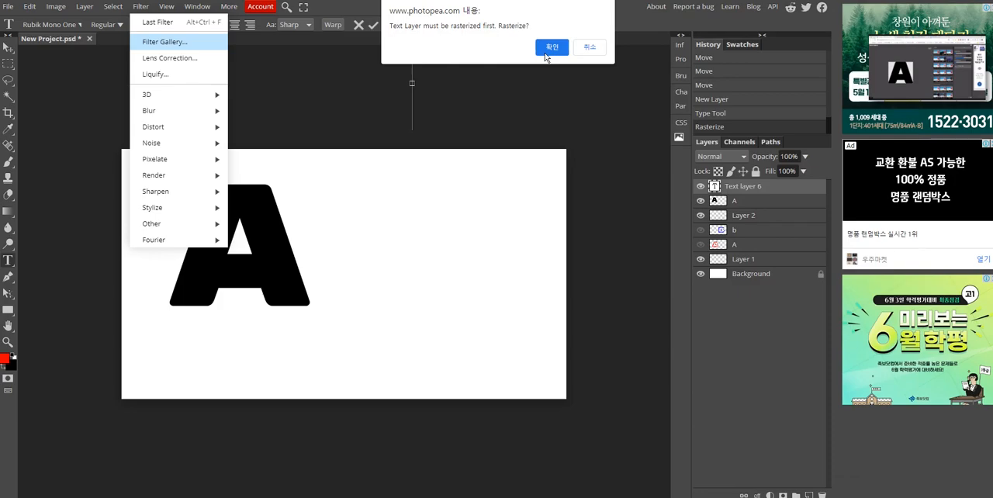
{"action": "left_click", "coordinate": [544, 53]}
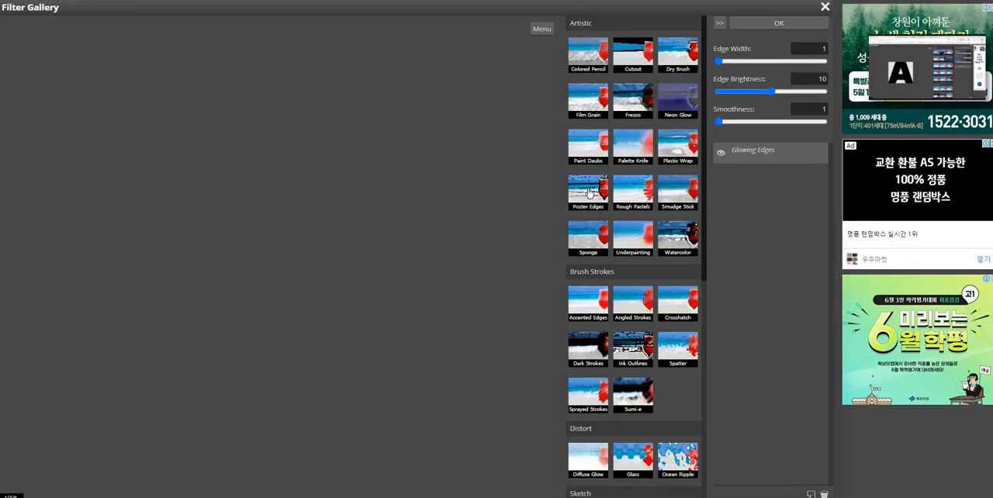
- Enlarge the shared Zoom screen and examine where the Graphic Pen filter is found in the Filter Gallery
{"action": "mouse_move", "coordinate": [485, 496]}
{"action": "left_click", "coordinate": [527, 487]}
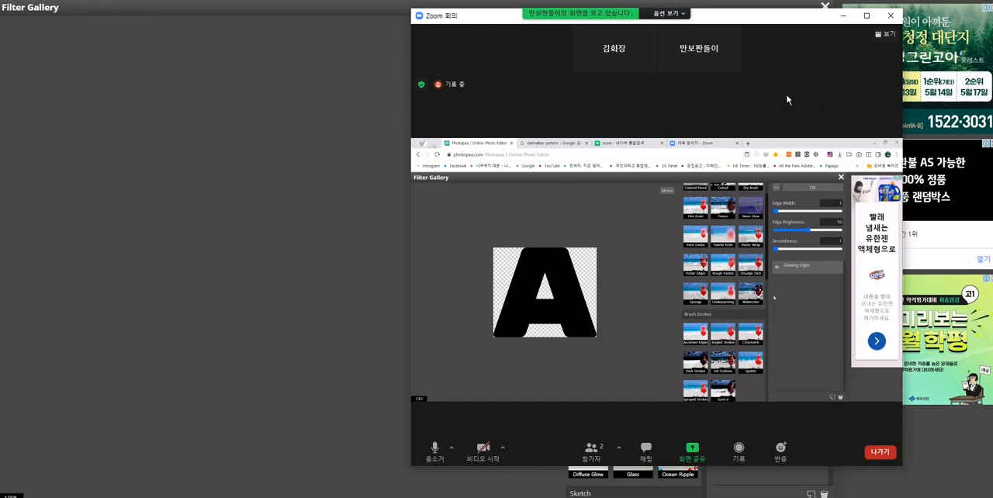
{"action": "left_click_drag", "start_coordinate": [781, 17], "coordinate": [545, 17]}
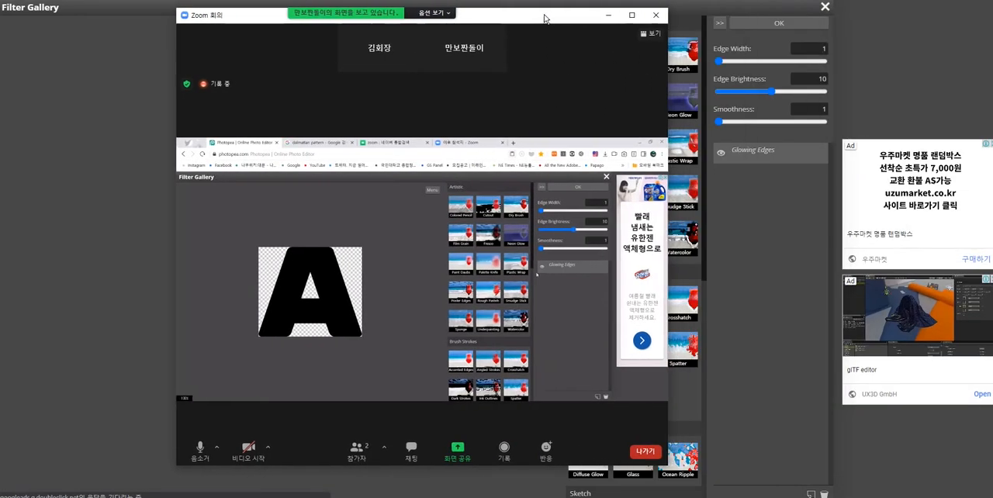
{"action": "double_click", "coordinate": [544, 17]}
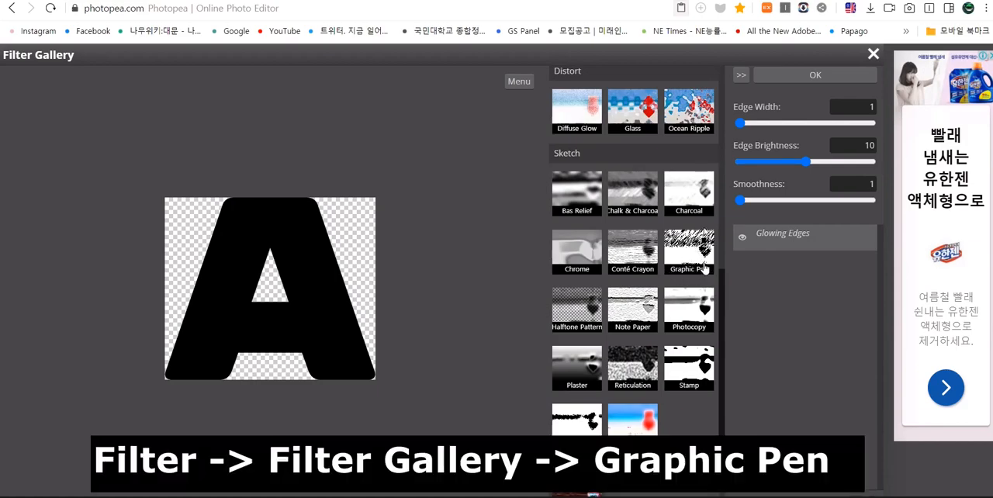
{"action": "left_click_drag", "start_coordinate": [722, 290], "coordinate": [725, 315]}
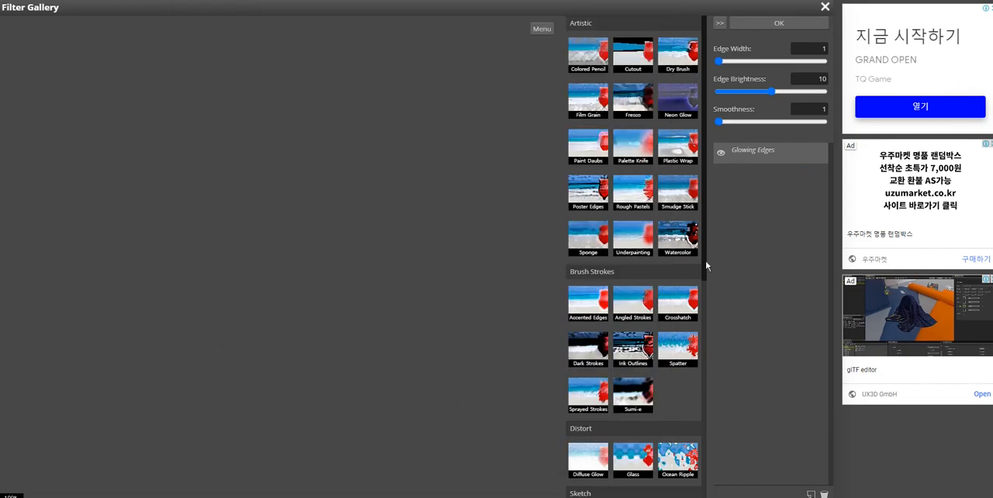
- Following the Zoom demonstration, choose the Graphic Pen filter from the Sketch group of the Filter Gallery
{"action": "scroll", "coordinate": [705, 265], "scroll_direction": "down", "scroll_amount": 4}
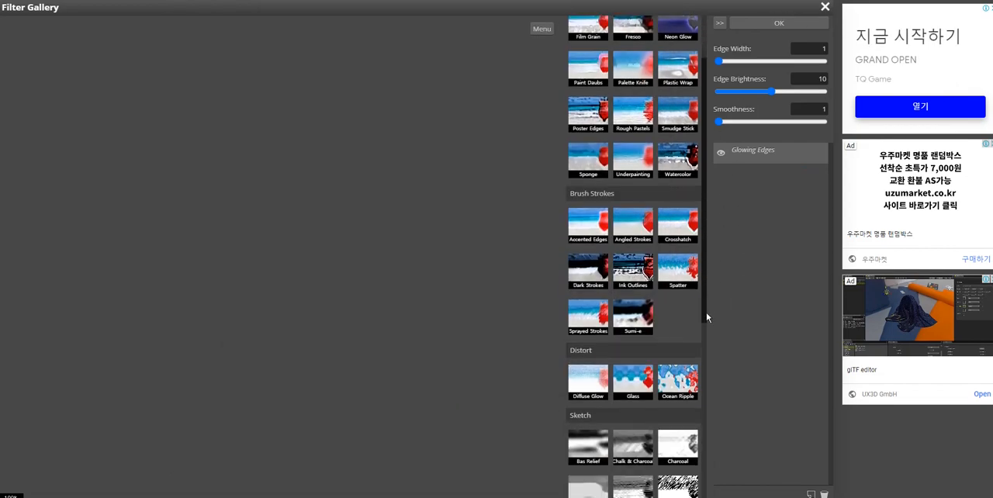
{"action": "key", "text": "alt+Tab"}
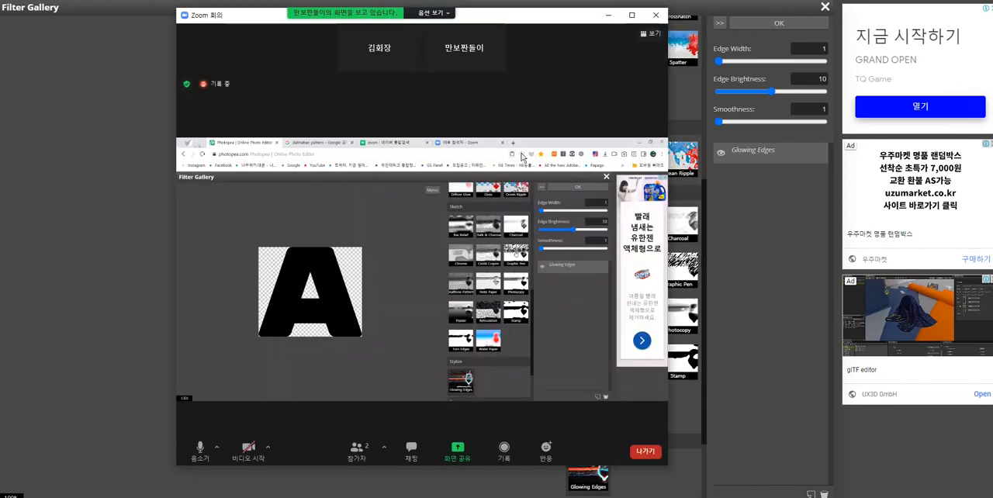
{"action": "left_click_drag", "start_coordinate": [502, 16], "coordinate": [437, 24]}
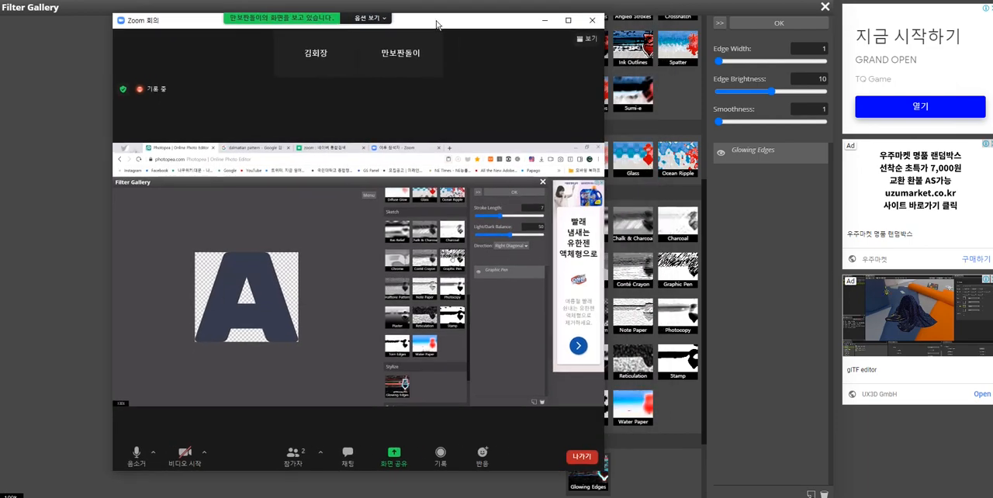
{"action": "left_click", "coordinate": [679, 285]}
{"action": "key", "text": "Escape"}
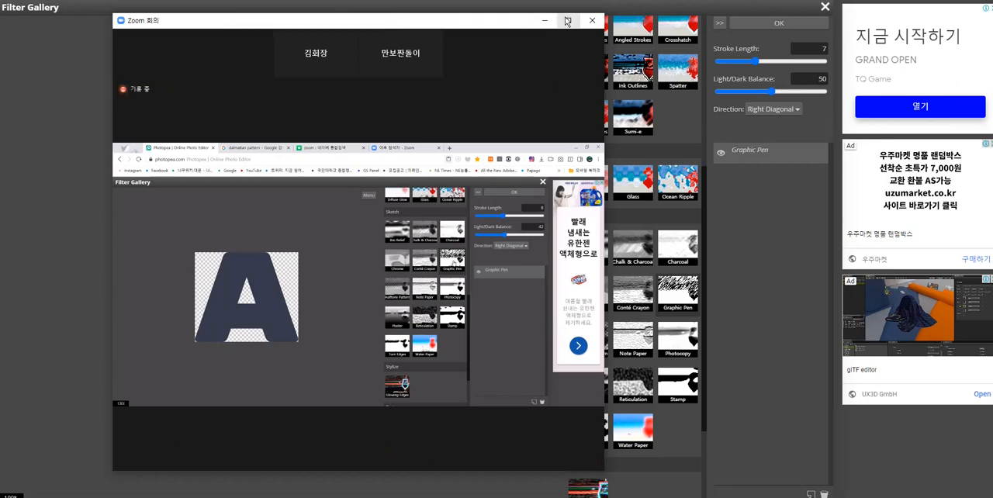
- Examine the Graphic Pen settings on the shared Zoom screen and set the filter's Light/Dark Balance to 26
{"action": "left_click_drag", "start_coordinate": [500, 28], "coordinate": [462, 25]}
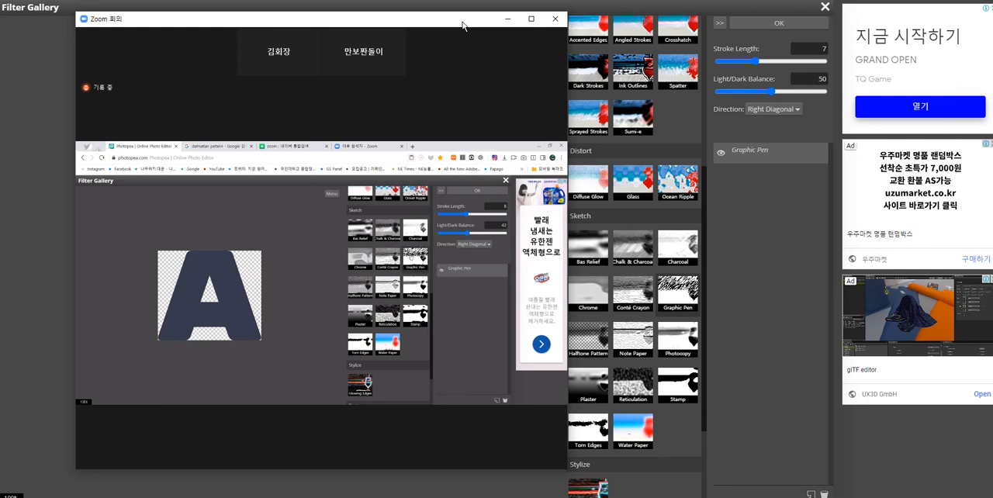
{"action": "double_click", "coordinate": [463, 26]}
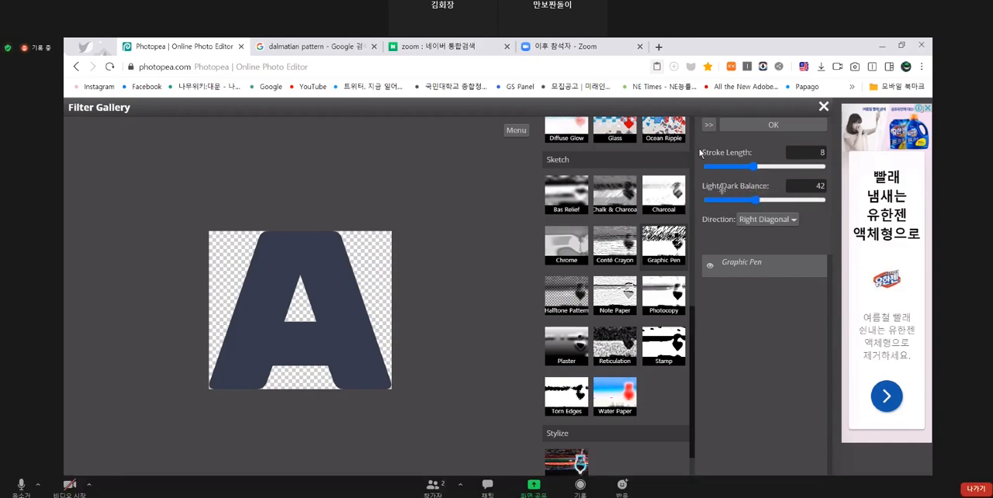
{"action": "double_click", "coordinate": [683, 238]}
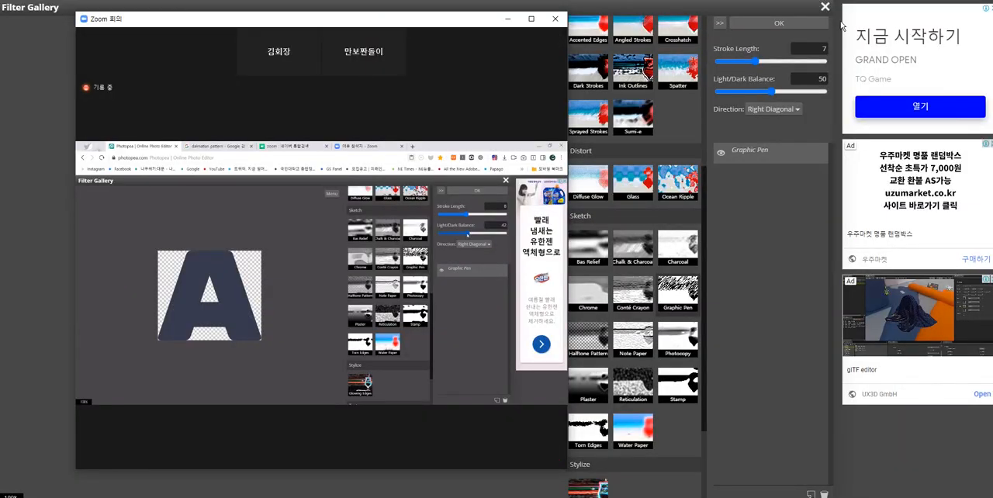
{"action": "left_click_drag", "start_coordinate": [444, 26], "coordinate": [428, 22]}
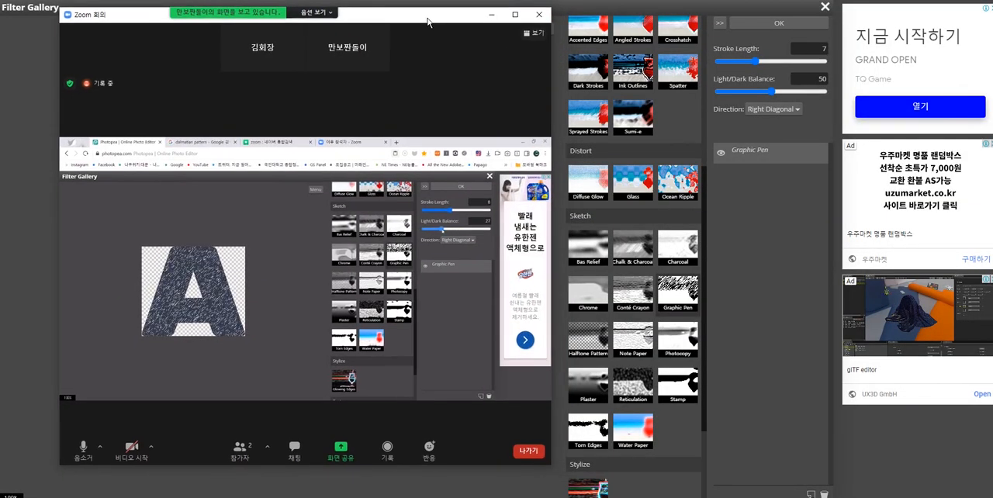
{"action": "left_click", "coordinate": [767, 103]}
{"action": "mouse_move", "coordinate": [771, 92]}
{"action": "left_mouse_down"}
{"action": "mouse_move", "coordinate": [730, 93]}
{"action": "mouse_move", "coordinate": [747, 93]}
{"action": "left_mouse_up"}
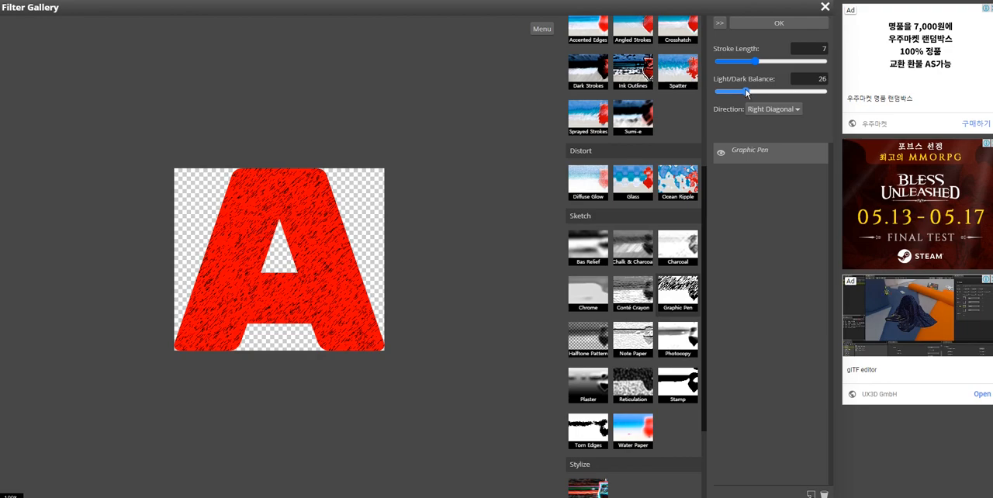
- Compare the result with the Zoom demonstration and apply the Graphic Pen filter to the letter A
{"action": "mouse_move", "coordinate": [475, 497]}
{"action": "left_click", "coordinate": [520, 465]}
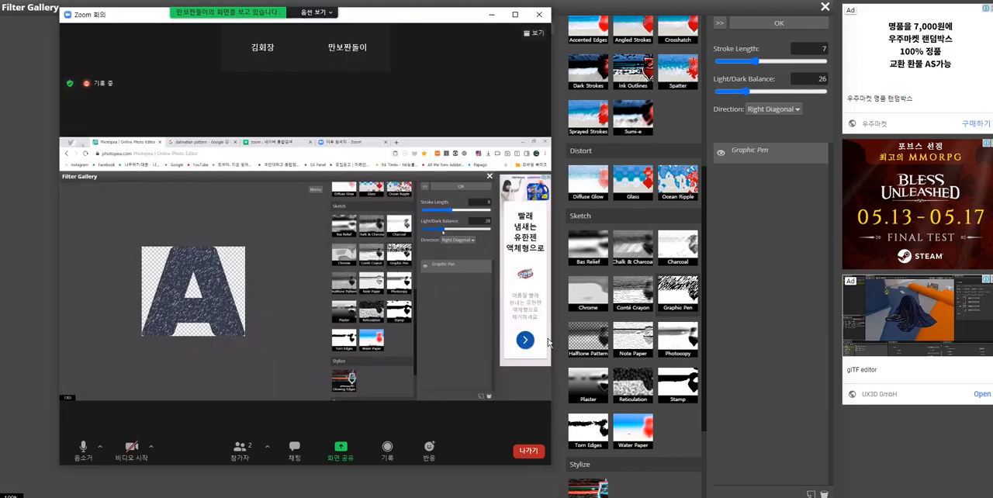
{"action": "left_click", "coordinate": [743, 189]}
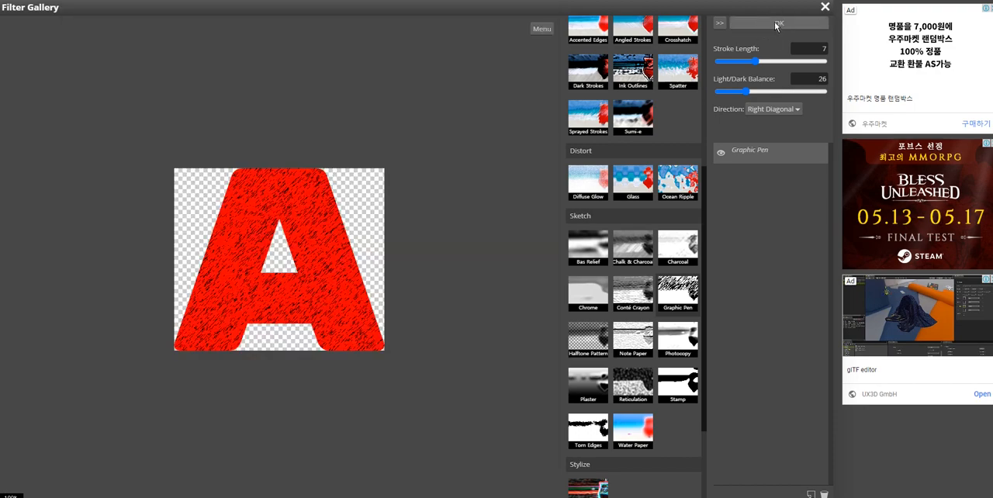
{"action": "left_click", "coordinate": [779, 23]}
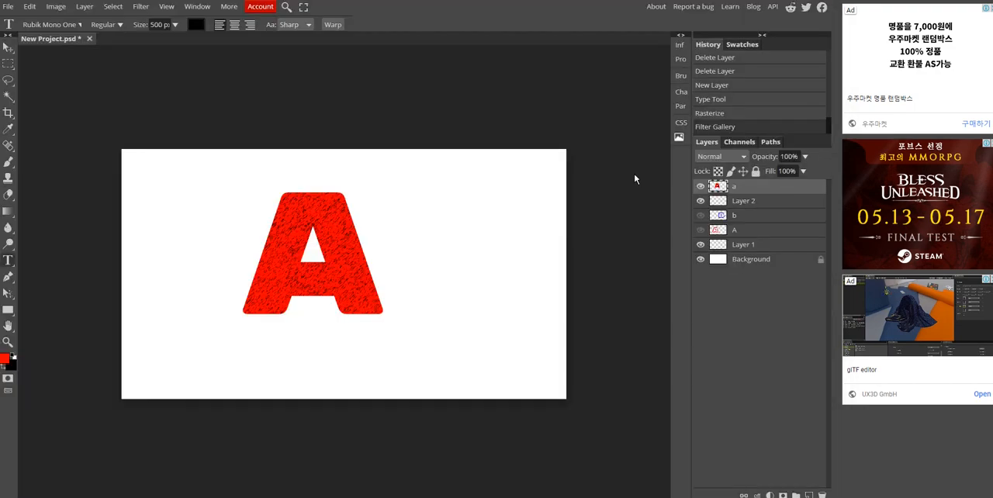
- Check the next filter step in the Zoom demonstration and reopen the Filter Gallery for the textured letter A layer
{"action": "left_click", "coordinate": [496, 475]}
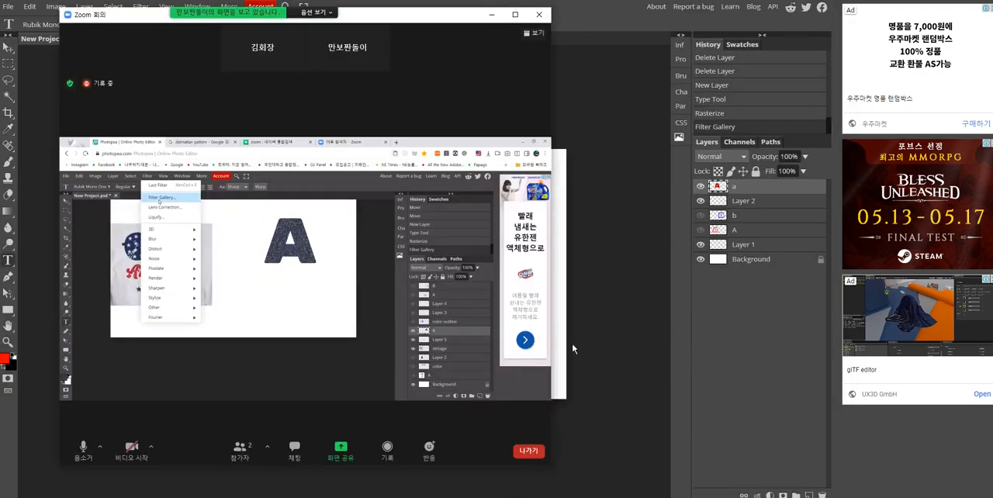
{"action": "left_click", "coordinate": [514, 15]}
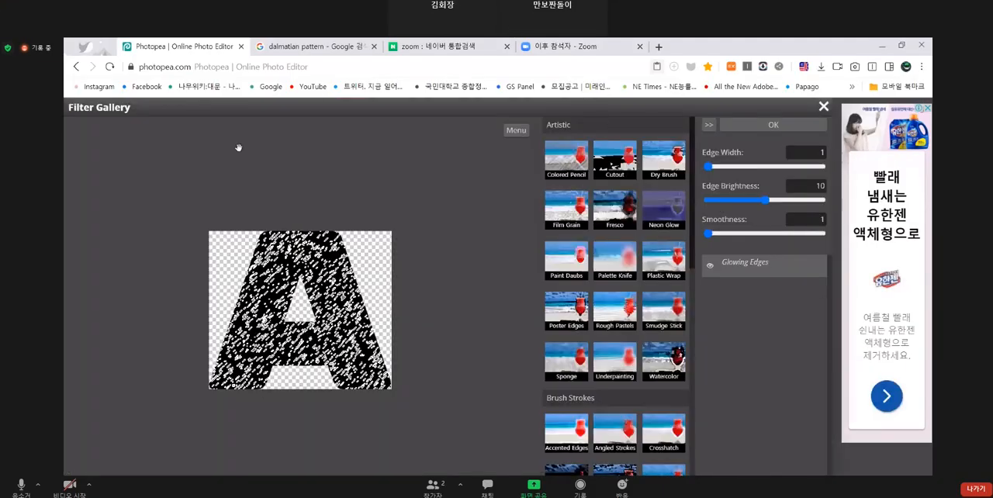
{"action": "left_click", "coordinate": [956, 0]}
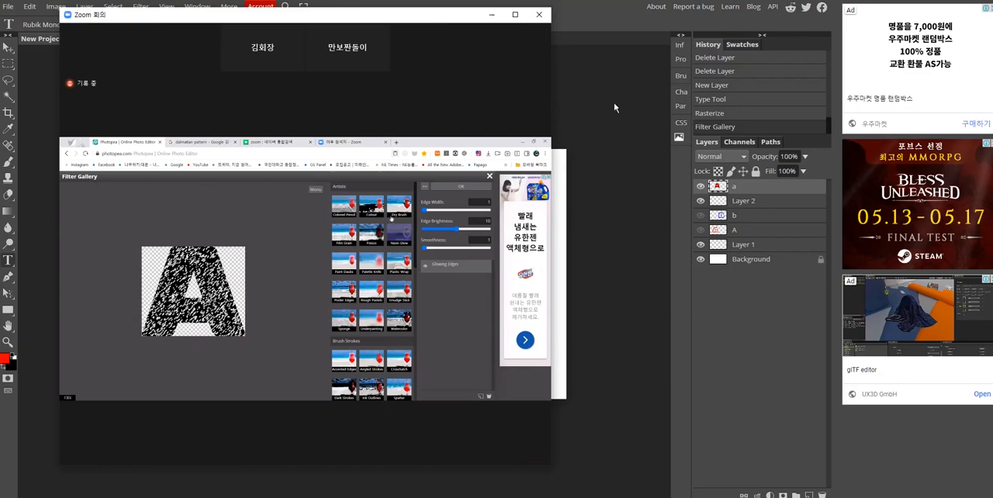
{"action": "left_click", "coordinate": [611, 105]}
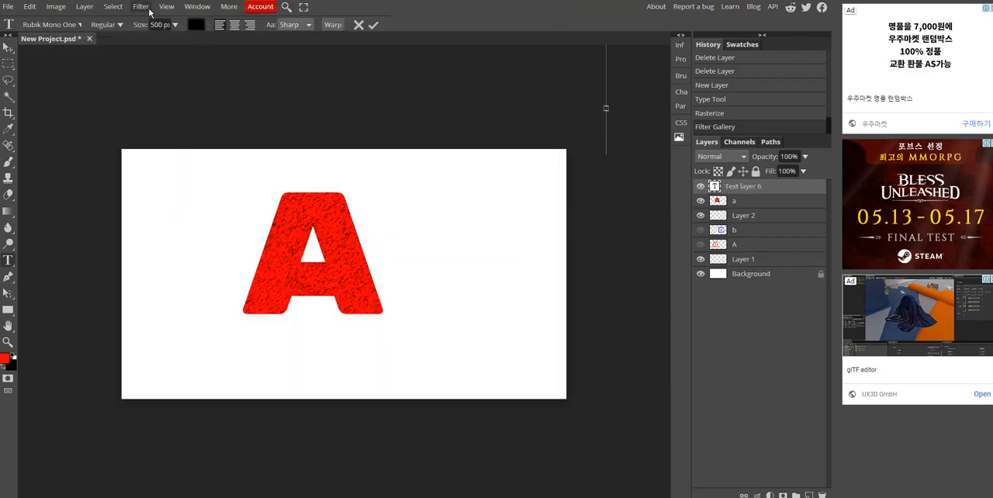
{"action": "left_click", "coordinate": [733, 198]}
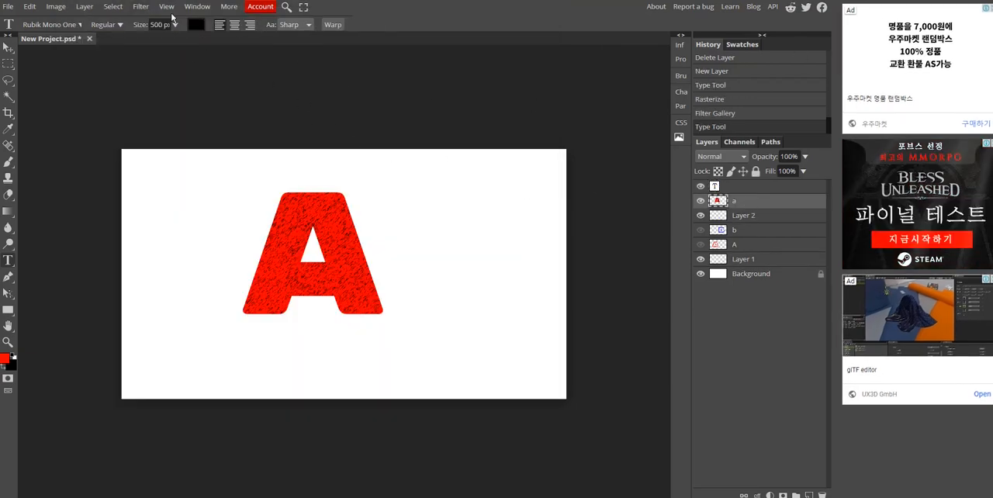
{"action": "left_click", "coordinate": [140, 7]}
{"action": "left_click", "coordinate": [148, 42]}
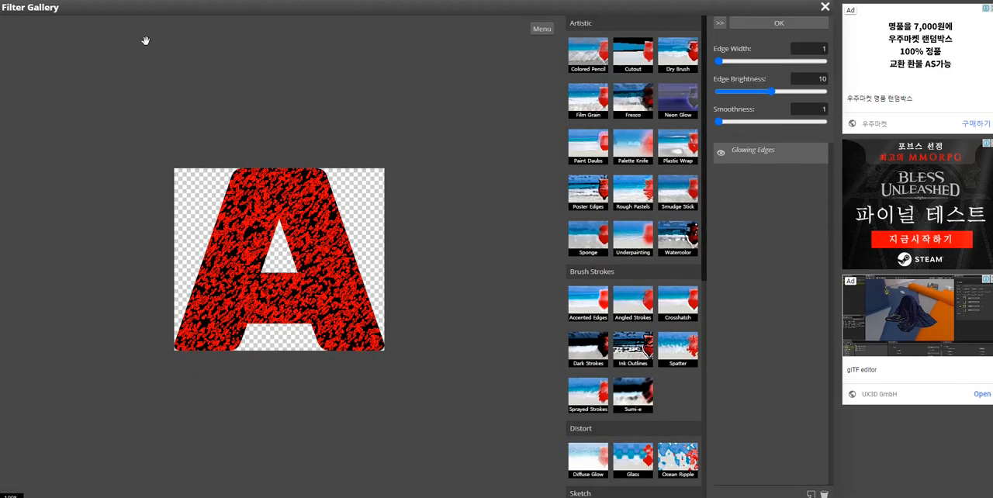
- Locate the Torn Edges filter in the Filter Gallery's Sketch group and compare with the Zoom demonstration
{"action": "scroll", "coordinate": [705, 193], "scroll_direction": "down", "scroll_amount": 5}
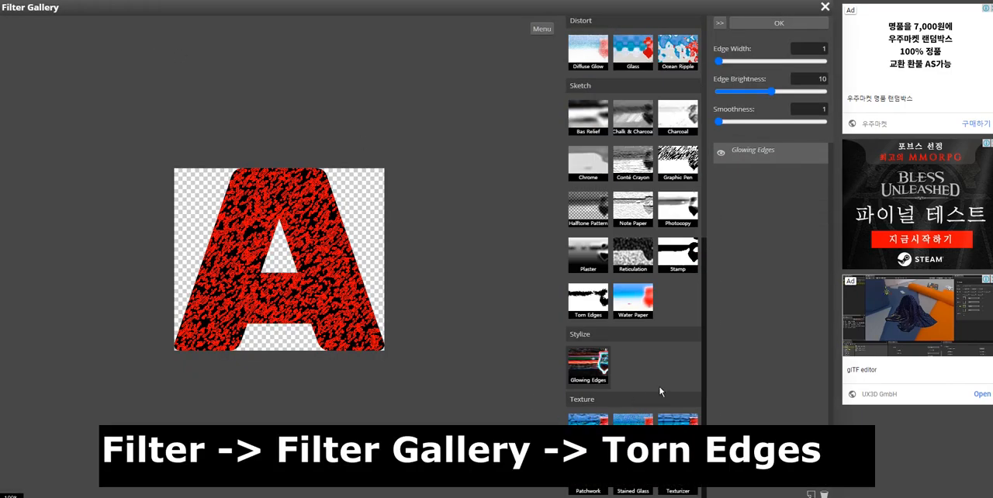
{"action": "mouse_move", "coordinate": [472, 497]}
{"action": "left_click", "coordinate": [519, 497]}
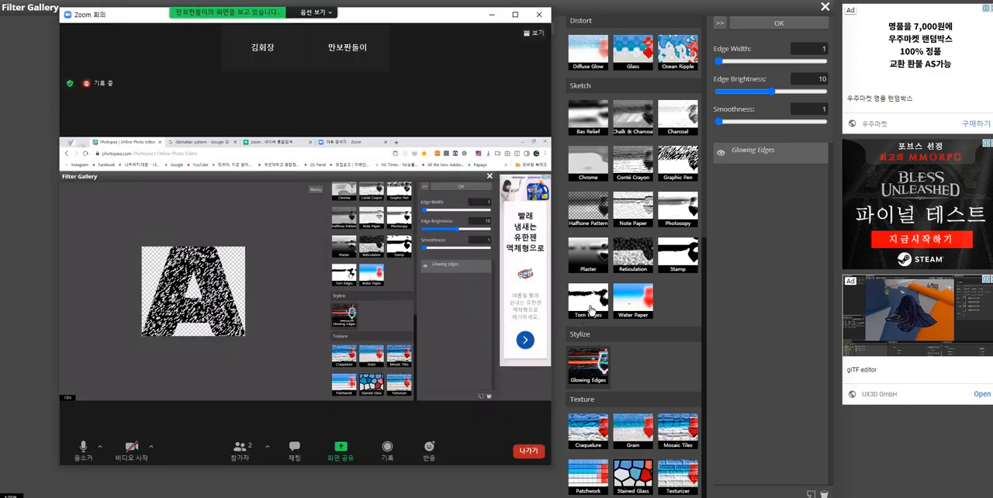
{"action": "left_click_drag", "start_coordinate": [705, 335], "coordinate": [705, 330]}
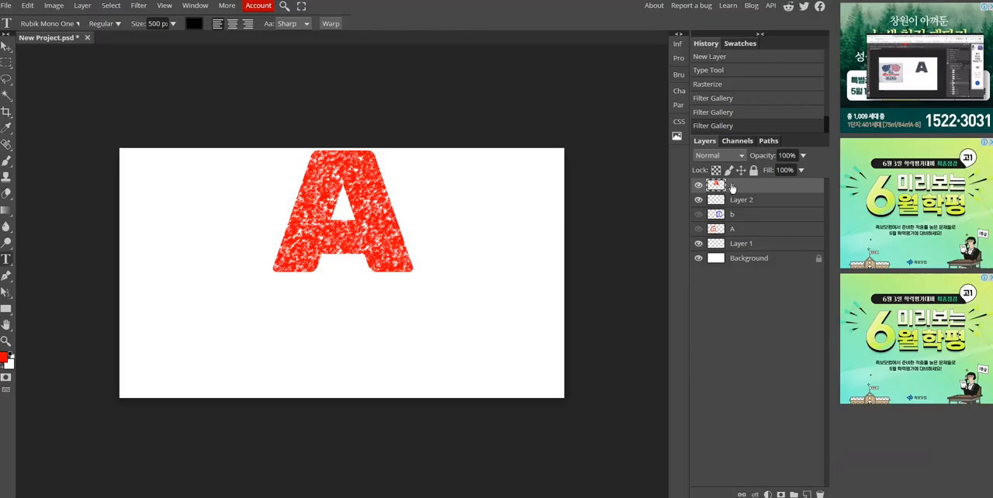
- Move the vintage-textured red A down and to the left, away from the canvas's upper edge
{"action": "left_click", "coordinate": [6, 46]}
{"action": "left_click_drag", "start_coordinate": [352, 210], "coordinate": [300, 262]}
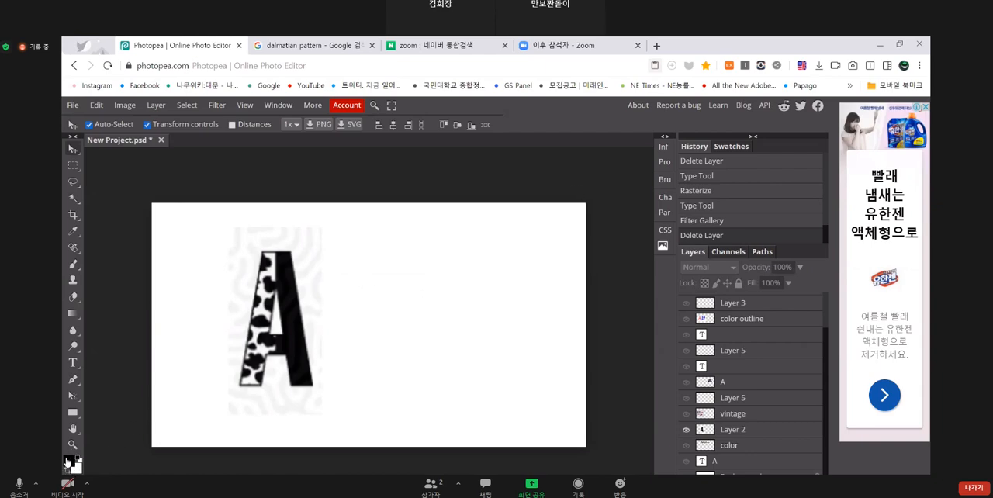
- Following the Zoom demonstration, set the foreground color to black (000000)
{"action": "key", "text": "Escape"}
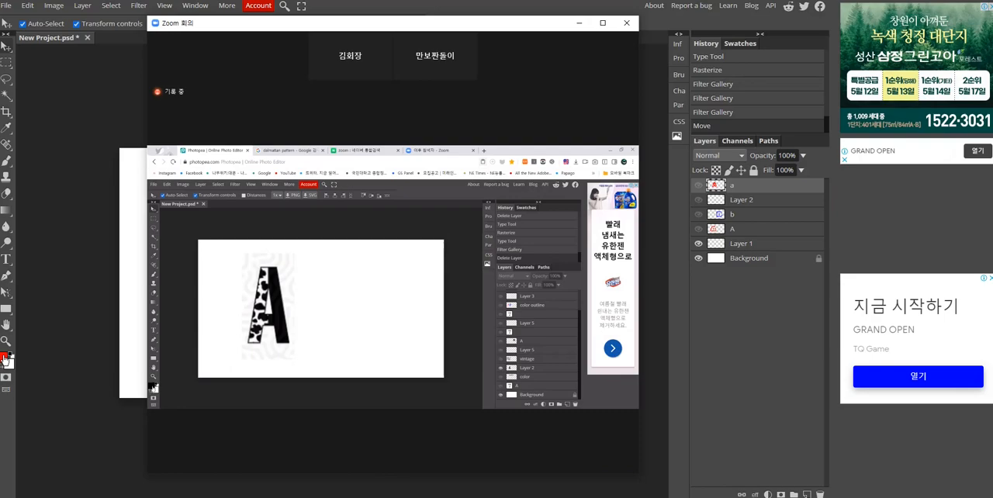
{"action": "left_click", "coordinate": [4, 357]}
{"action": "left_click", "coordinate": [288, 207]}
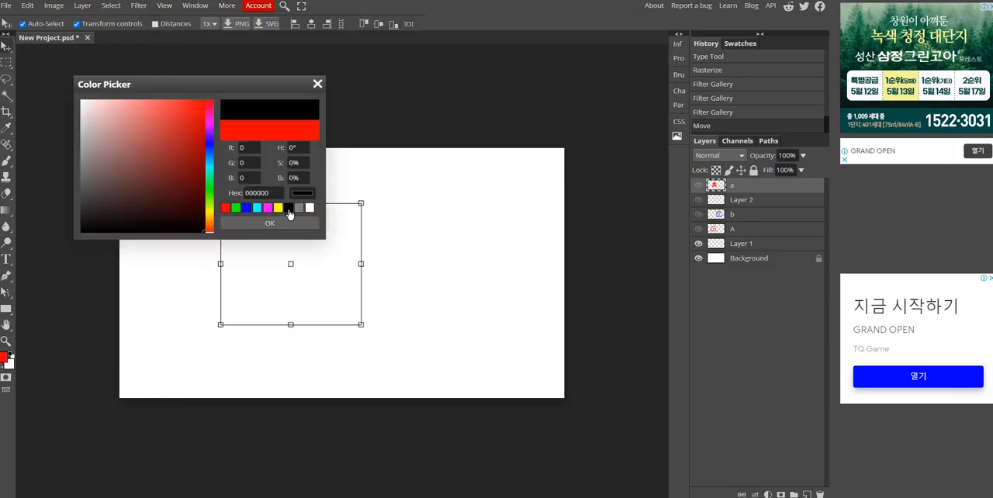
{"action": "left_click", "coordinate": [269, 224]}
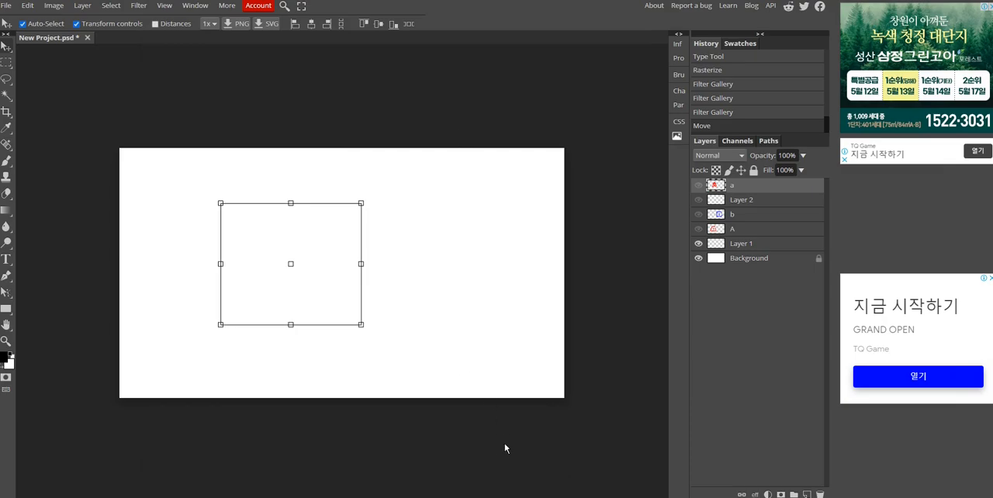
- Check the Zoom demonstration, add a new layer and write a black 500 px Rubik Mono One letter A on the canvas
{"action": "mouse_move", "coordinate": [467, 497]}
{"action": "left_click", "coordinate": [520, 474]}
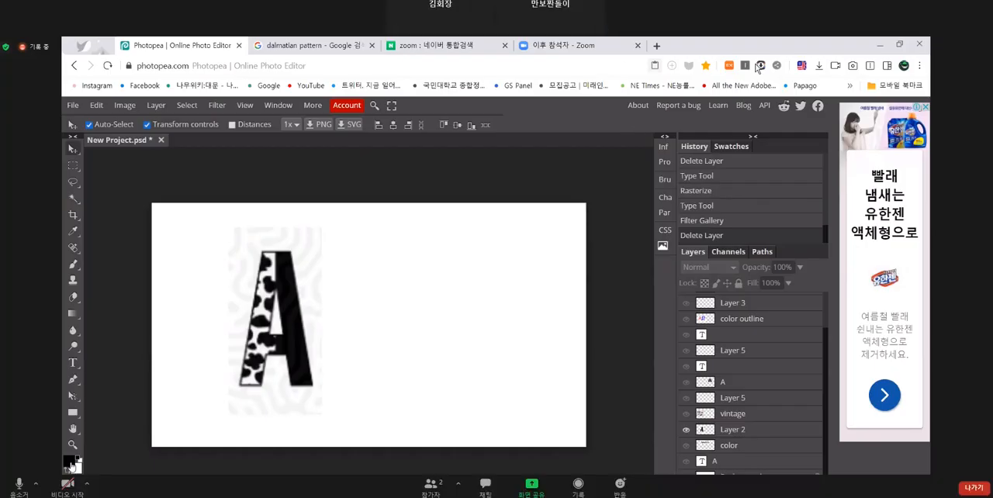
{"action": "left_click", "coordinate": [957, 0]}
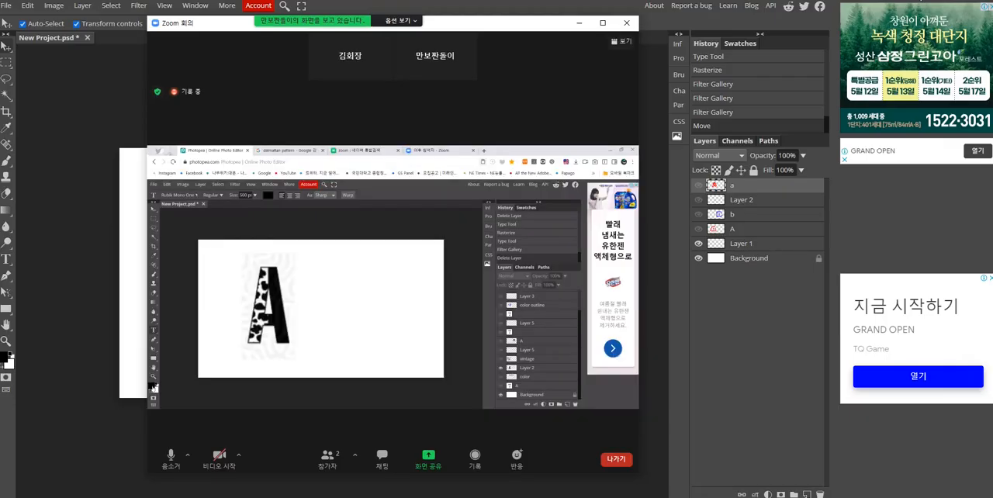
{"action": "left_click", "coordinate": [72, 278]}
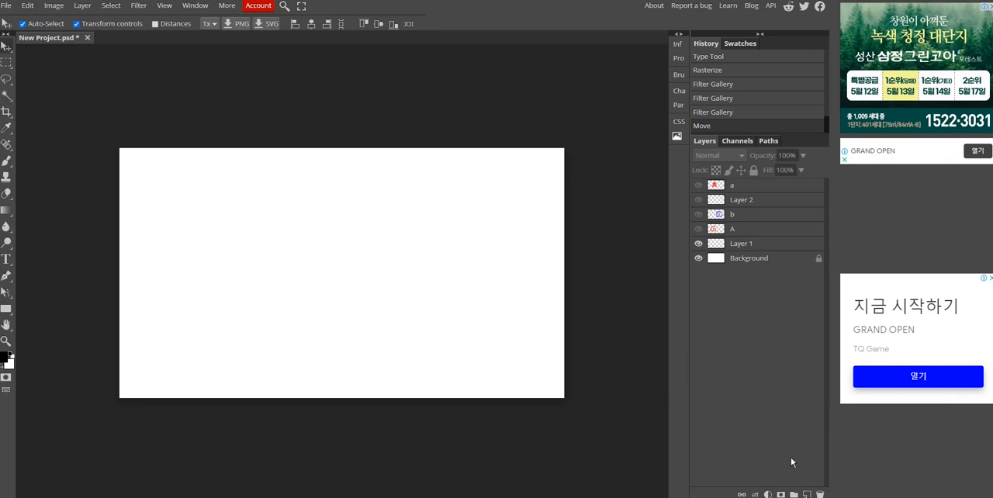
{"action": "left_click", "coordinate": [806, 494]}
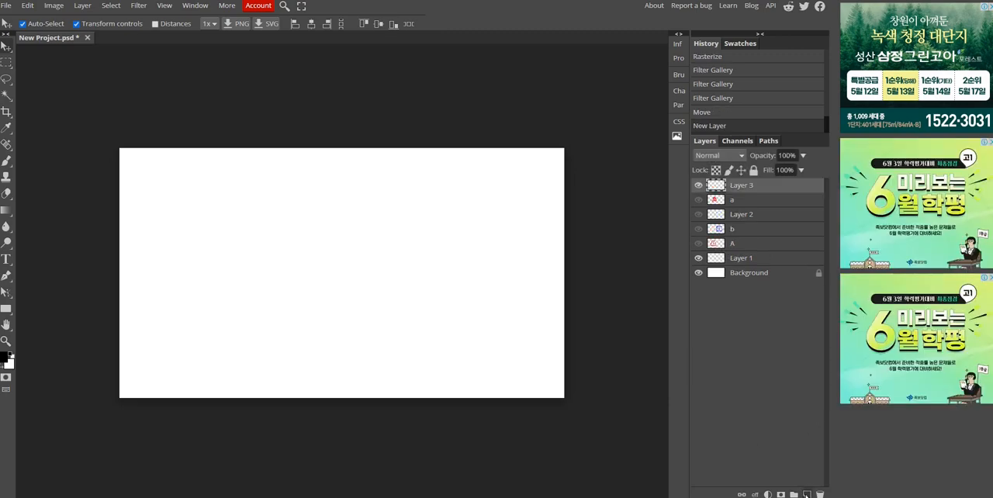
{"action": "left_click", "coordinate": [7, 259]}
{"action": "left_click", "coordinate": [251, 297]}
{"action": "type", "text": "A"}
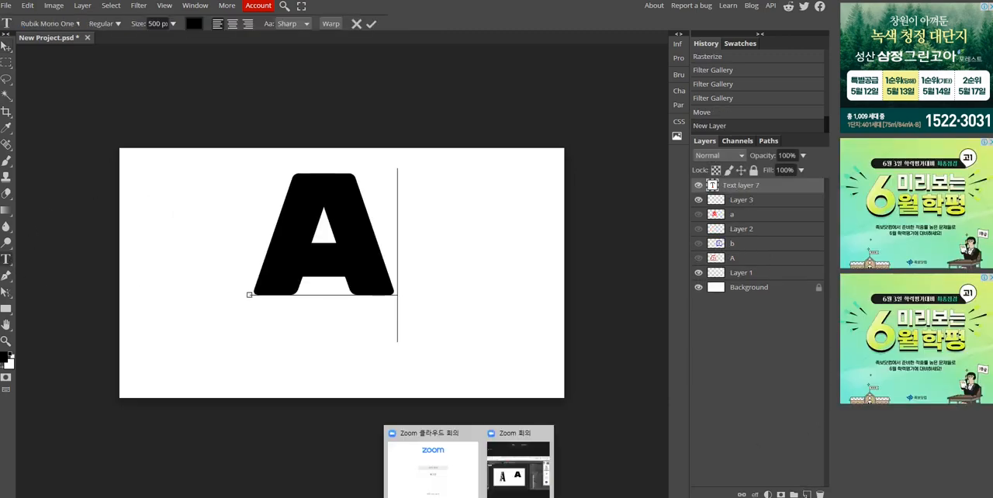
- Following the Zoom demonstration, move the new black A down to the center of the canvas
{"action": "left_click", "coordinate": [518, 468]}
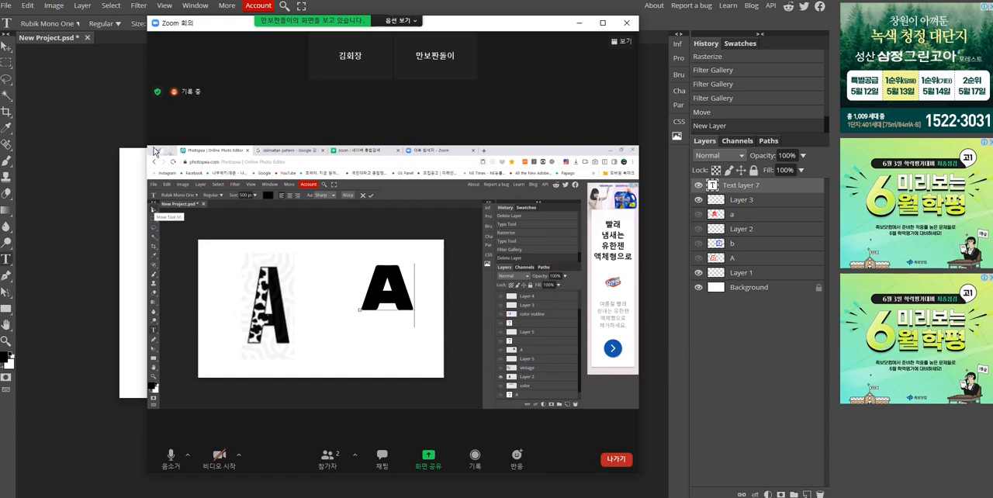
{"action": "left_click", "coordinate": [7, 52]}
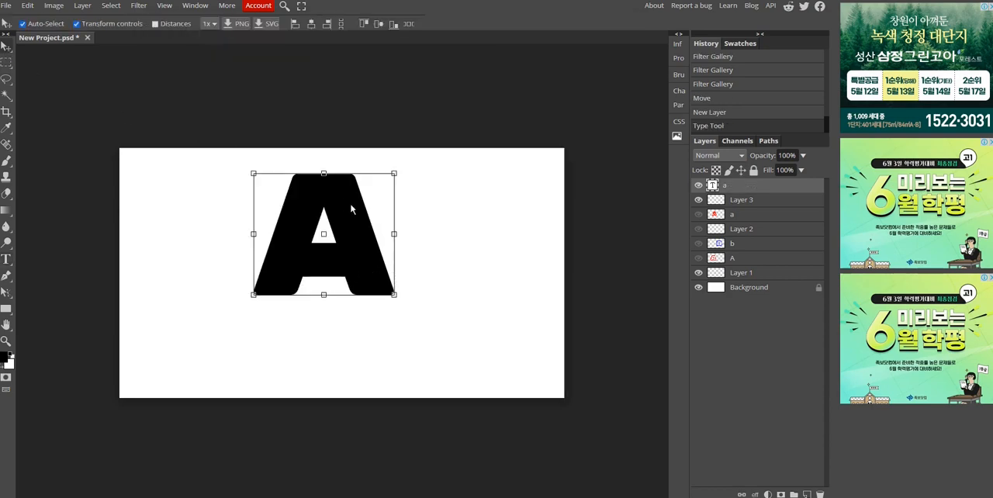
{"action": "left_click_drag", "start_coordinate": [354, 237], "coordinate": [374, 272]}
- Check the Zoom demonstration, and rasterize the text layer of the black letter A
{"action": "left_click", "coordinate": [471, 497]}
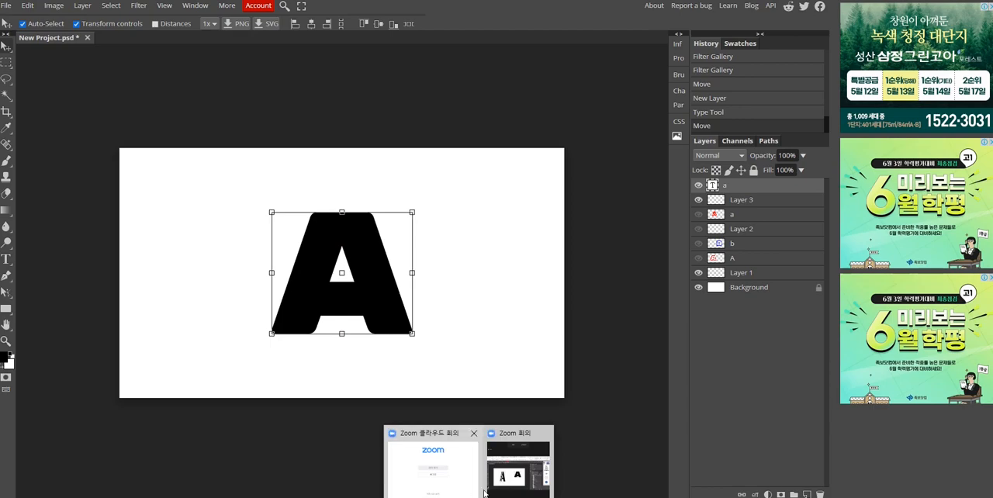
{"action": "left_click", "coordinate": [517, 467]}
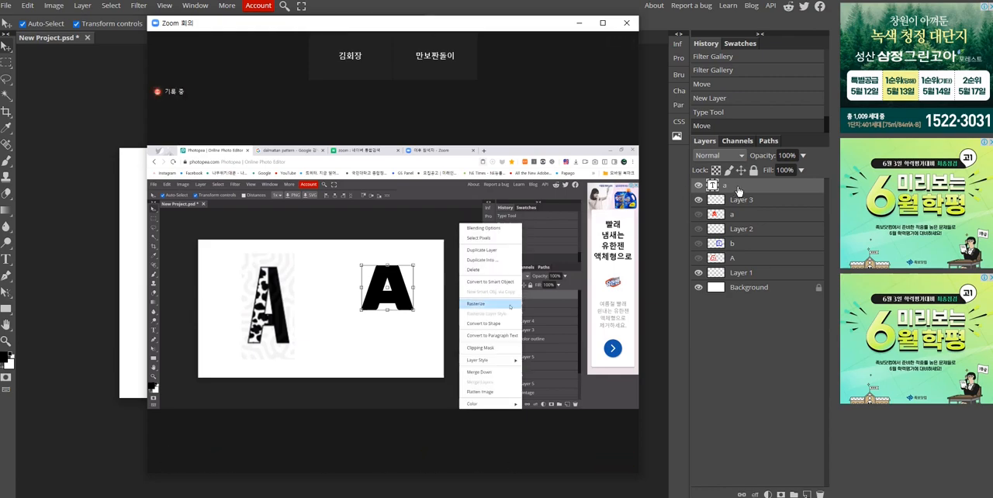
{"action": "left_click", "coordinate": [659, 213]}
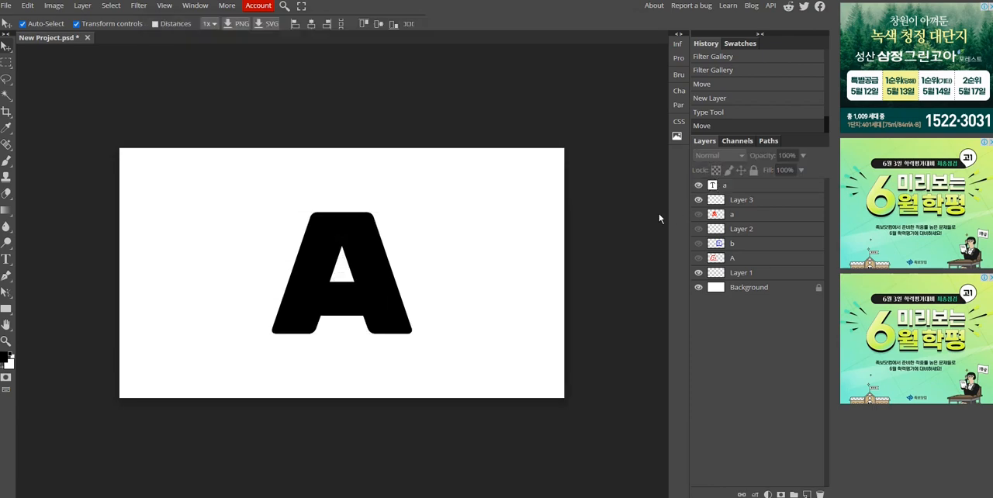
{"action": "left_click", "coordinate": [747, 189]}
{"action": "right_click", "coordinate": [747, 189]}
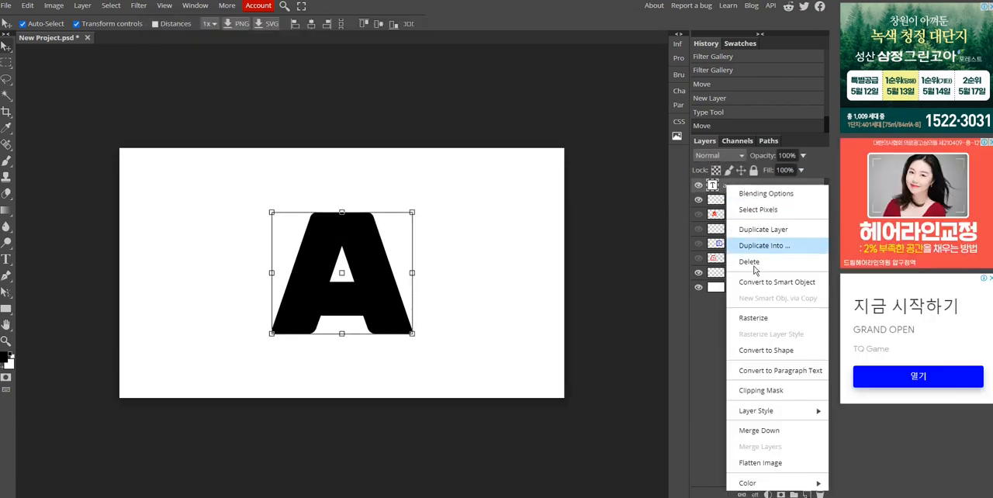
{"action": "left_click", "coordinate": [754, 323]}
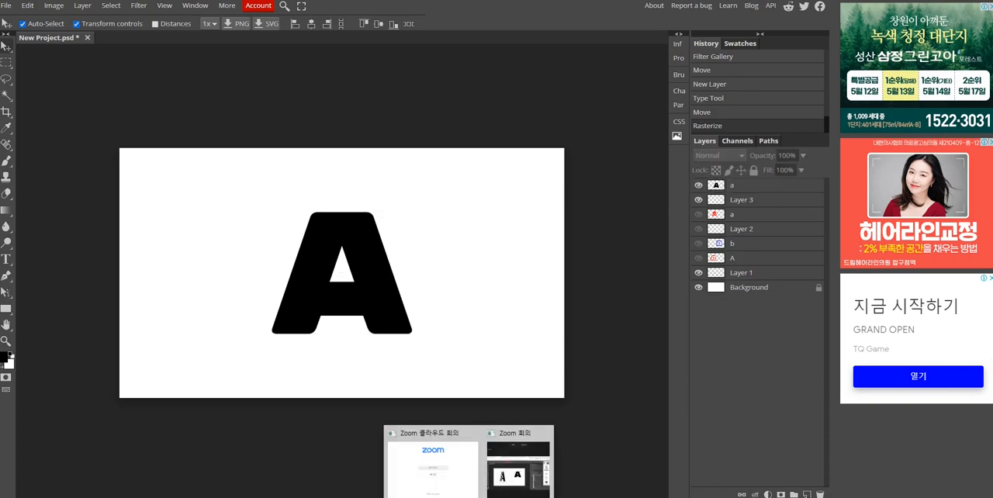
- Following the Zoom demonstration, switch to Google and search for images of "dalmatian pattern"
{"action": "left_click", "coordinate": [419, 495]}
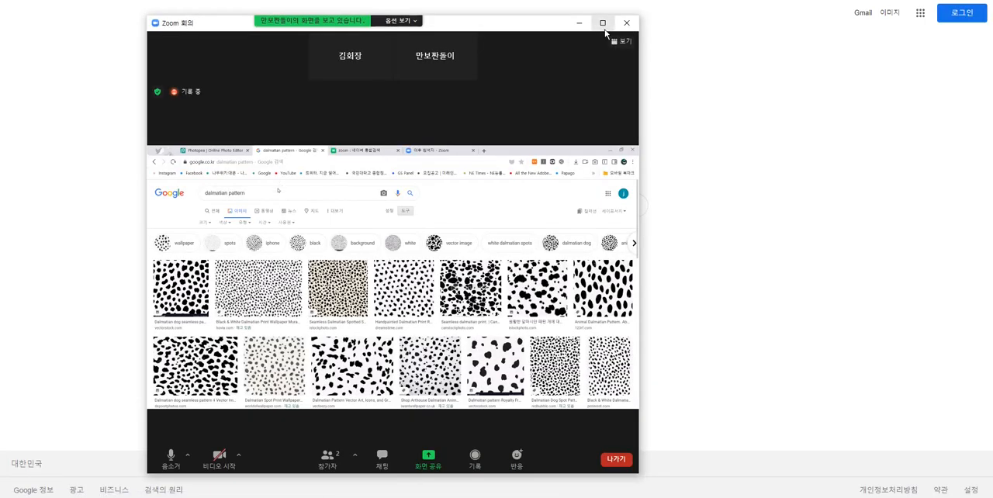
{"action": "left_click", "coordinate": [598, 22]}
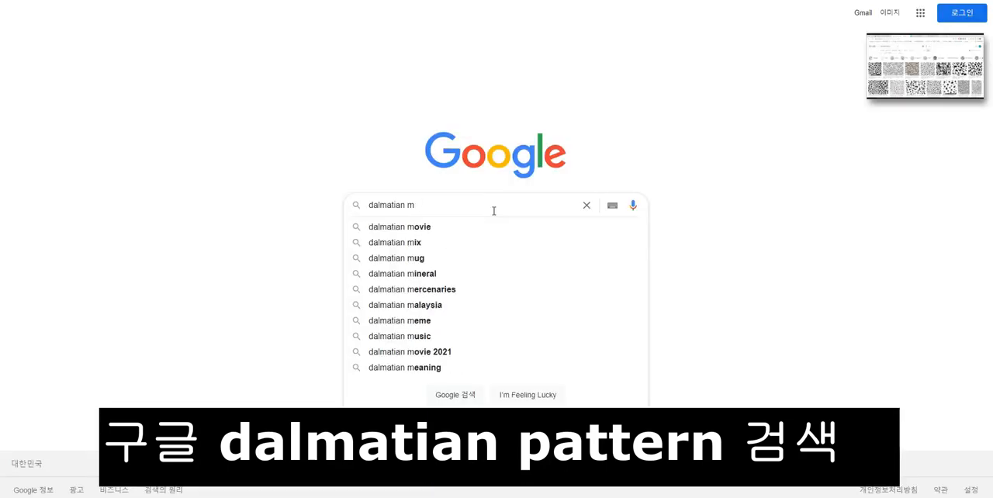
{"action": "type", "text": "pattern"}
{"action": "key", "text": "Return"}
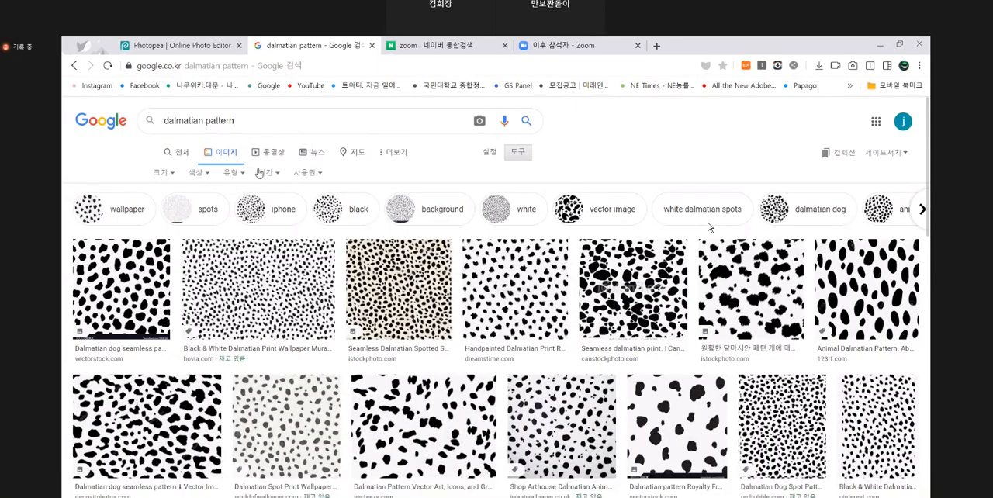
- Following the Zoom demonstration, filter the image results by usage rights to Creative Commons licenses and browse the patterns
{"action": "left_click", "coordinate": [518, 153]}
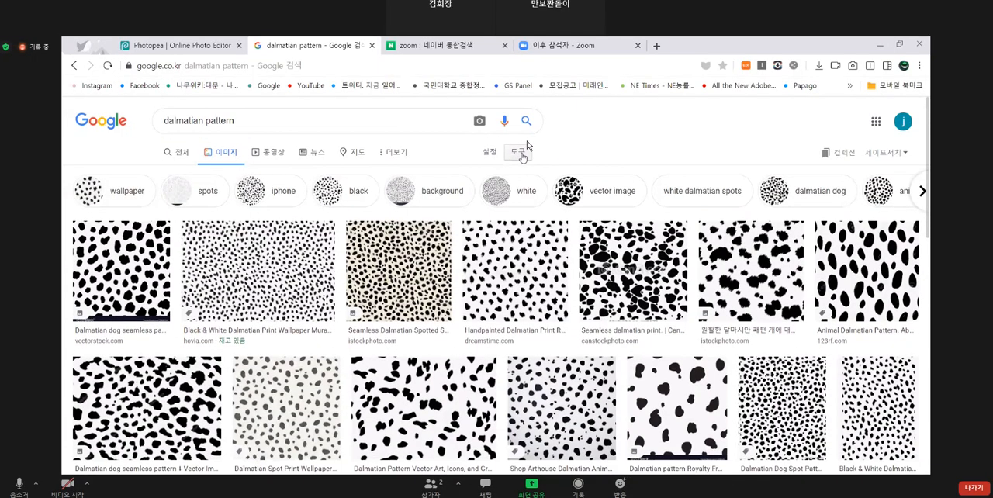
{"action": "left_click", "coordinate": [518, 152]}
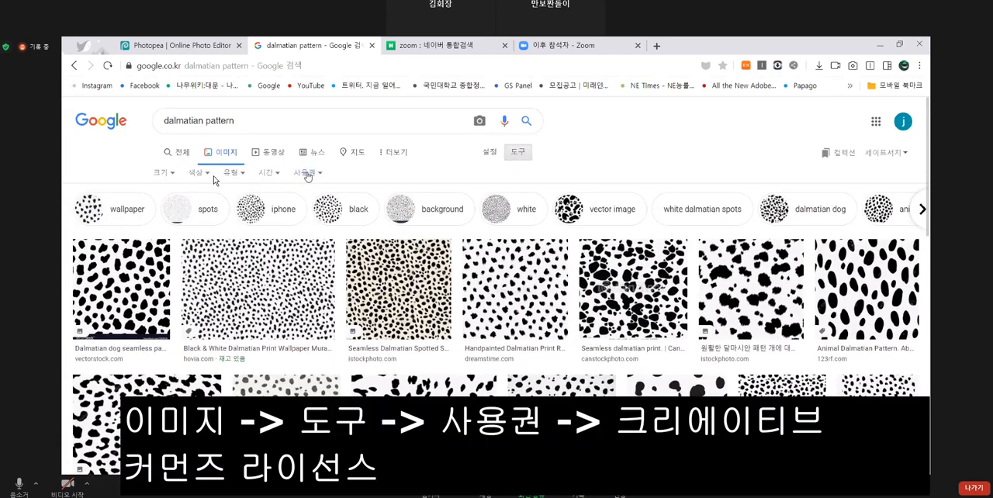
{"action": "left_click", "coordinate": [305, 173]}
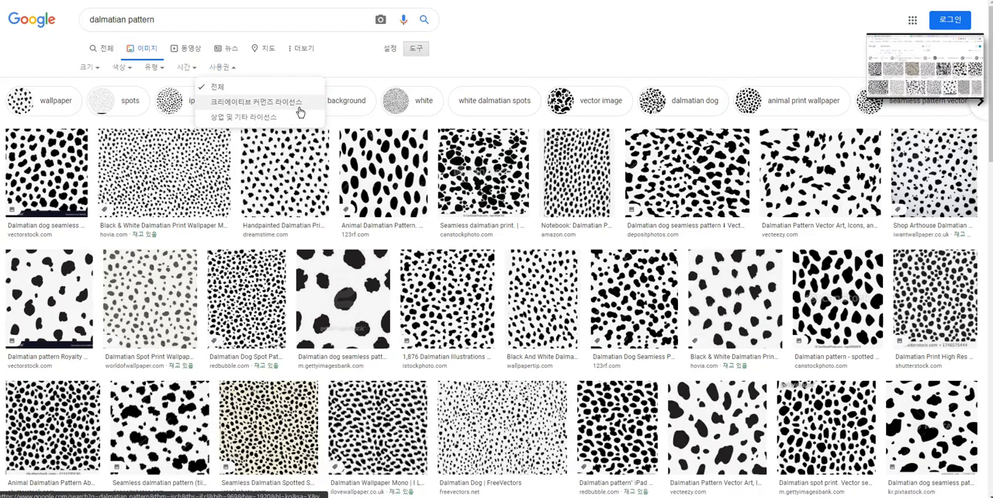
{"action": "left_click", "coordinate": [216, 106]}
{"action": "scroll", "coordinate": [519, 122], "scroll_direction": "down", "scroll_amount": 3}
{"action": "scroll", "coordinate": [520, 121], "scroll_direction": "up", "scroll_amount": 3}
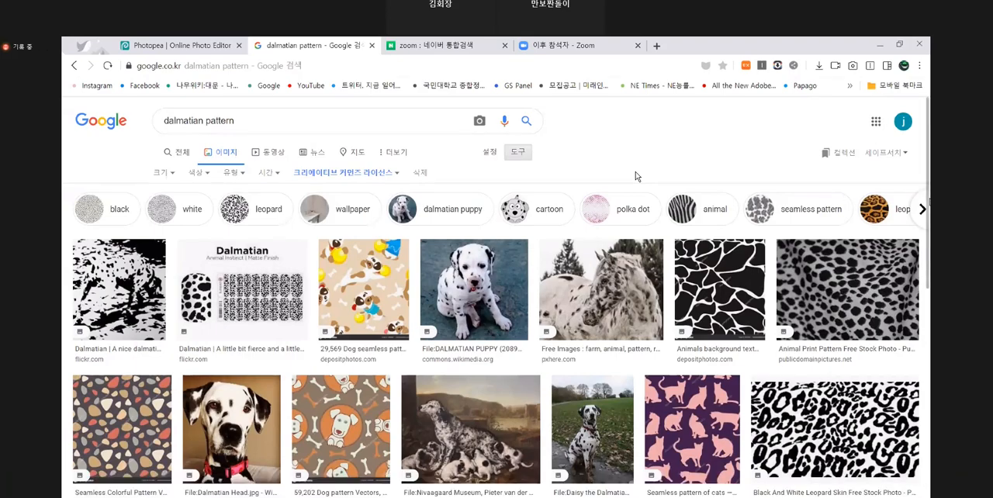
{"action": "scroll", "coordinate": [635, 177], "scroll_direction": "down", "scroll_amount": 3}
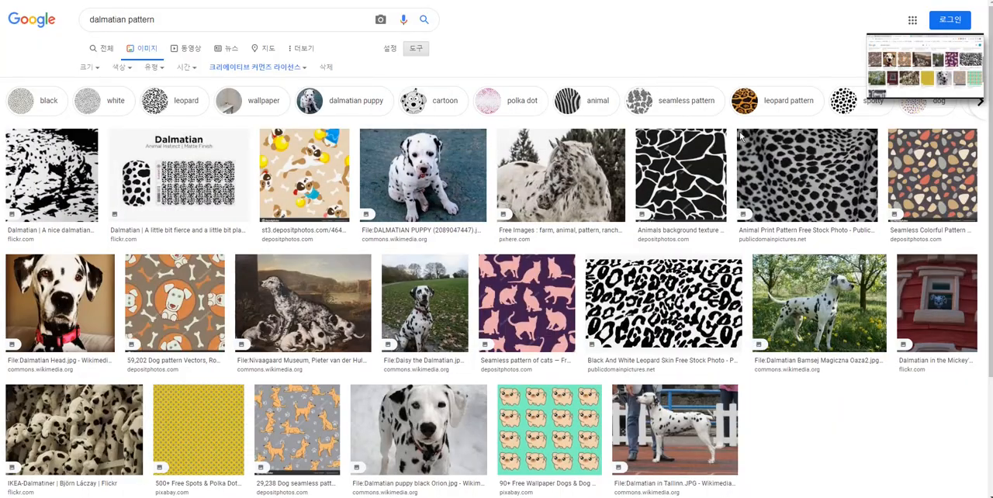
{"action": "scroll", "coordinate": [690, 111], "scroll_direction": "down", "scroll_amount": 2}
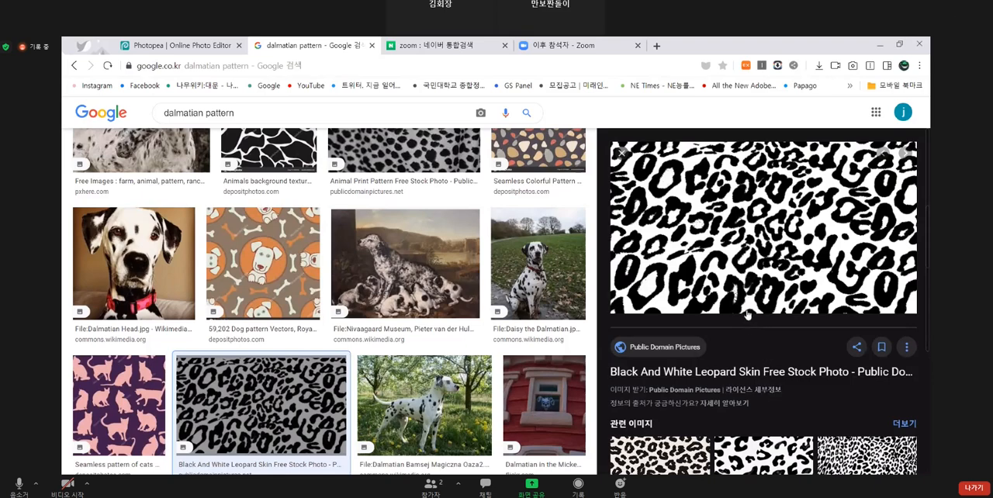
- Copy the Black And White Leopard Skin image from the Google results and paste it into the Photopea project
{"action": "left_click", "coordinate": [200, 43]}
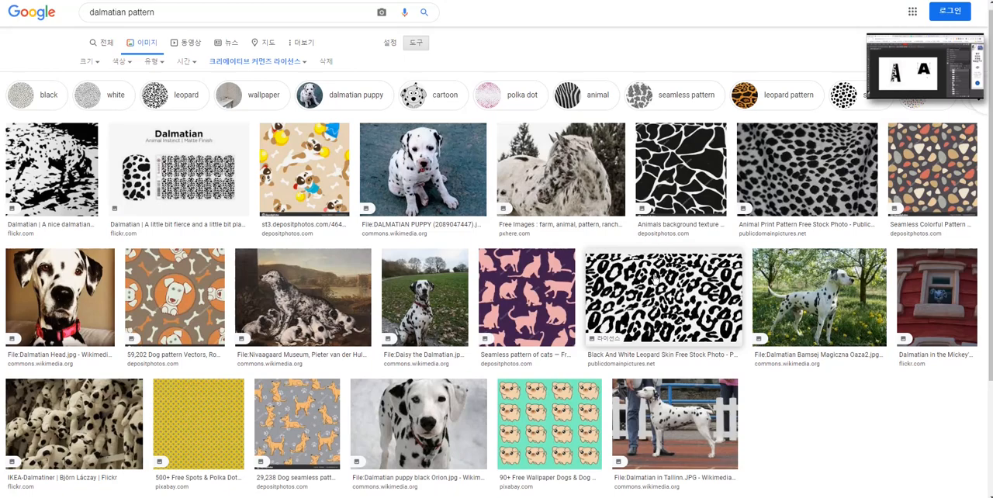
{"action": "left_click", "coordinate": [475, 334]}
{"action": "right_click", "coordinate": [746, 171]}
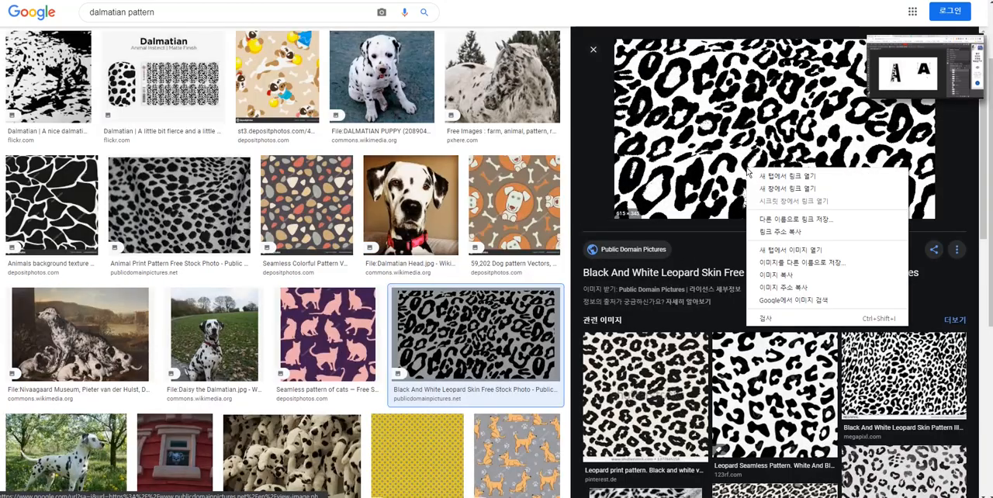
{"action": "left_click", "coordinate": [793, 276]}
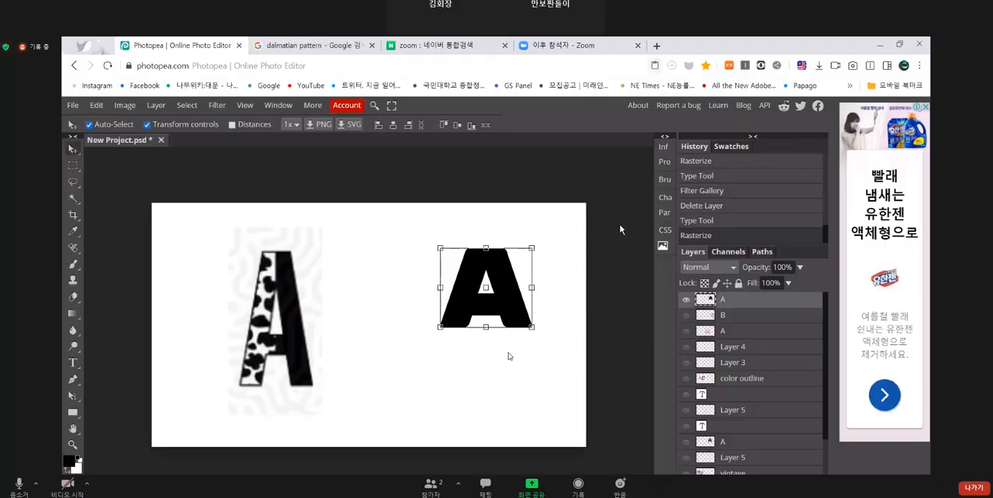
{"action": "key", "text": "ctrl+v"}
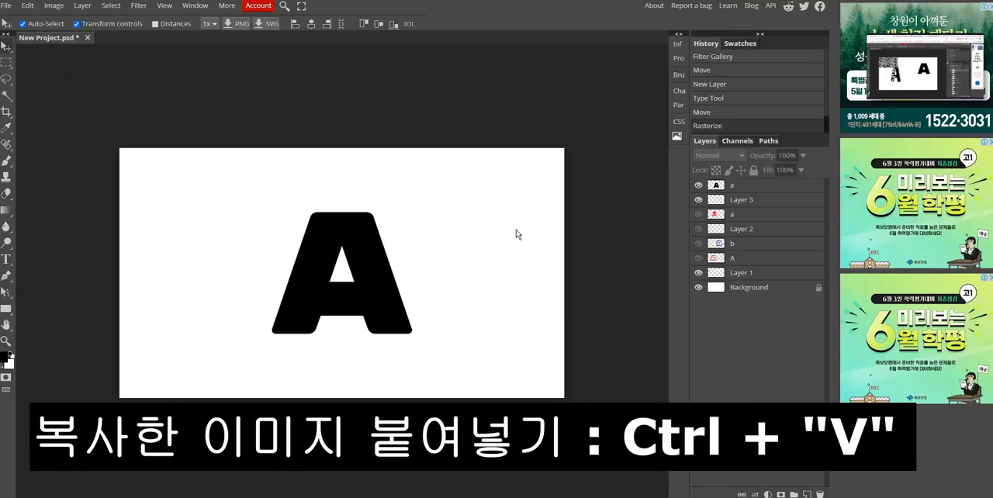
{"action": "key", "text": "ctrl+v"}
{"action": "left_click", "coordinate": [149, 66]}
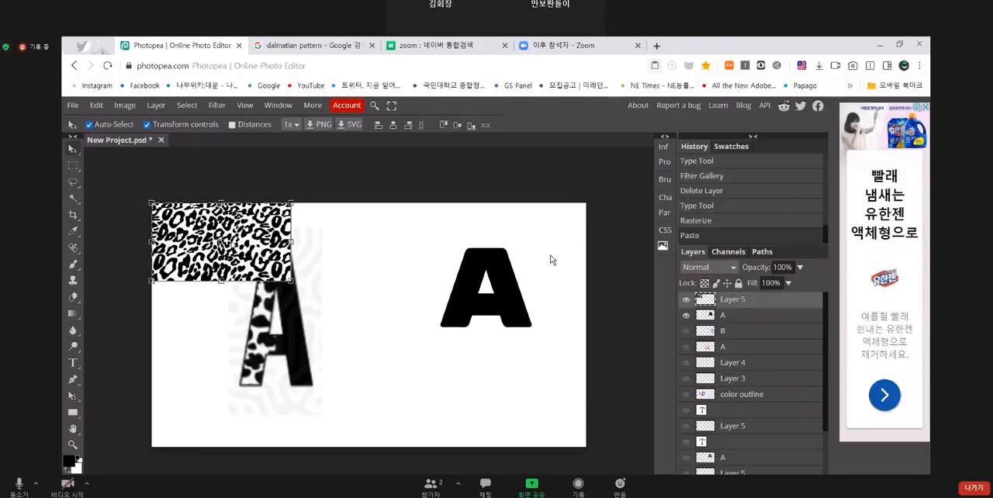
- Enlarge the leopard pattern to about 102% width and 107% height and place it over the left half of the black A
{"action": "left_click_drag", "start_coordinate": [286, 216], "coordinate": [551, 260]}
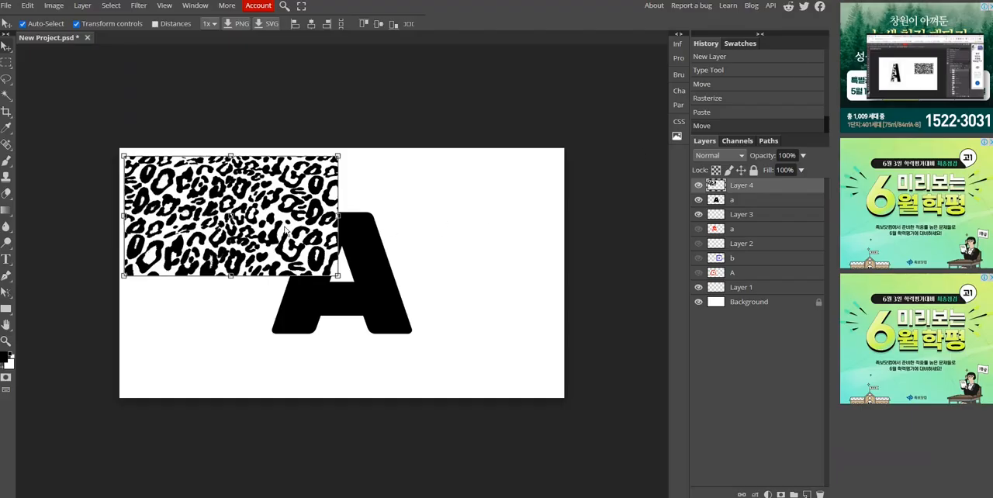
{"action": "left_click_drag", "start_coordinate": [285, 230], "coordinate": [385, 290]}
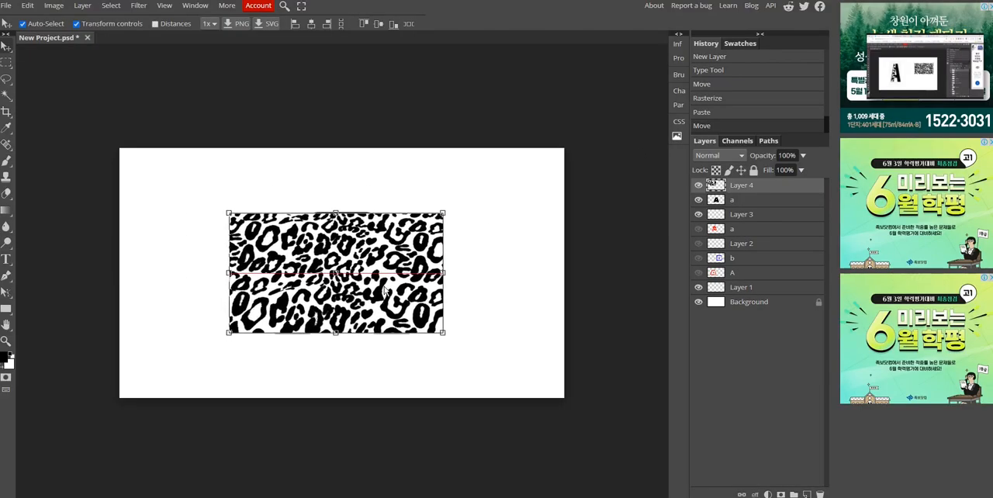
{"action": "left_click_drag", "start_coordinate": [443, 333], "coordinate": [448, 342]}
{"action": "left_click_drag", "start_coordinate": [397, 288], "coordinate": [396, 283]}
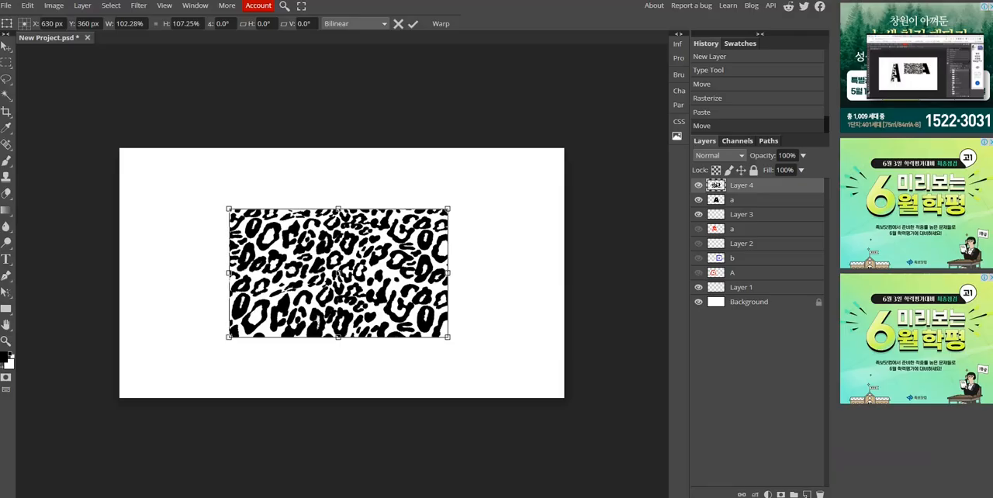
{"action": "left_click_drag", "start_coordinate": [404, 290], "coordinate": [299, 291]}
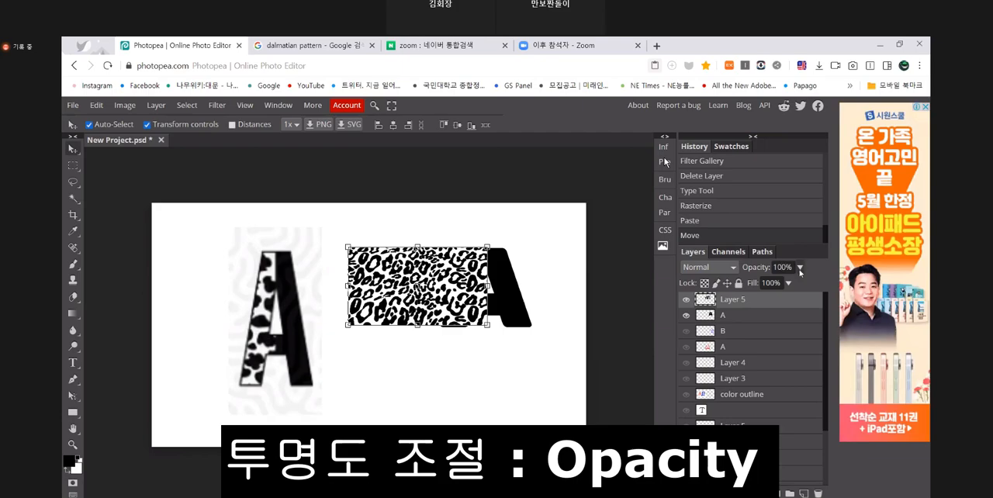
- Following the Zoom demonstration, lower the opacity of the leopard pattern layer to 50%
{"action": "left_click", "coordinate": [799, 269]}
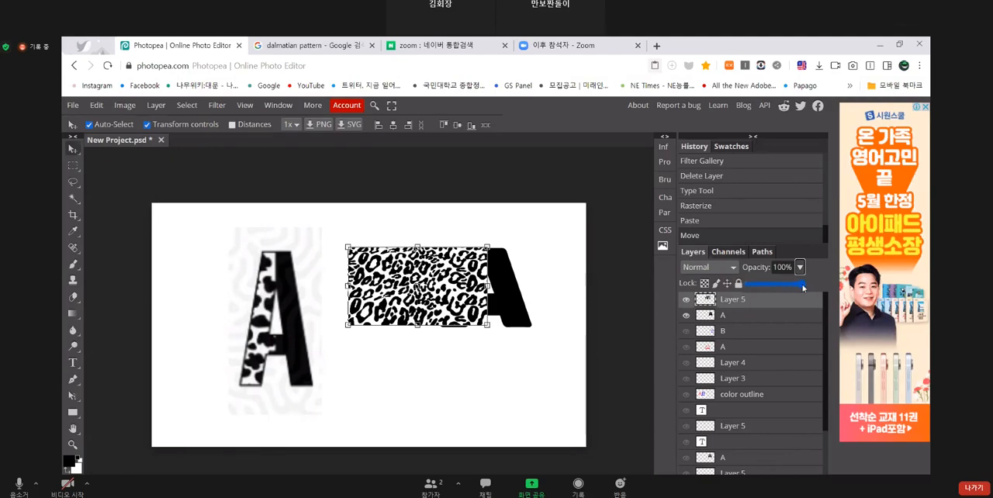
{"action": "left_click_drag", "start_coordinate": [803, 288], "coordinate": [778, 289]}
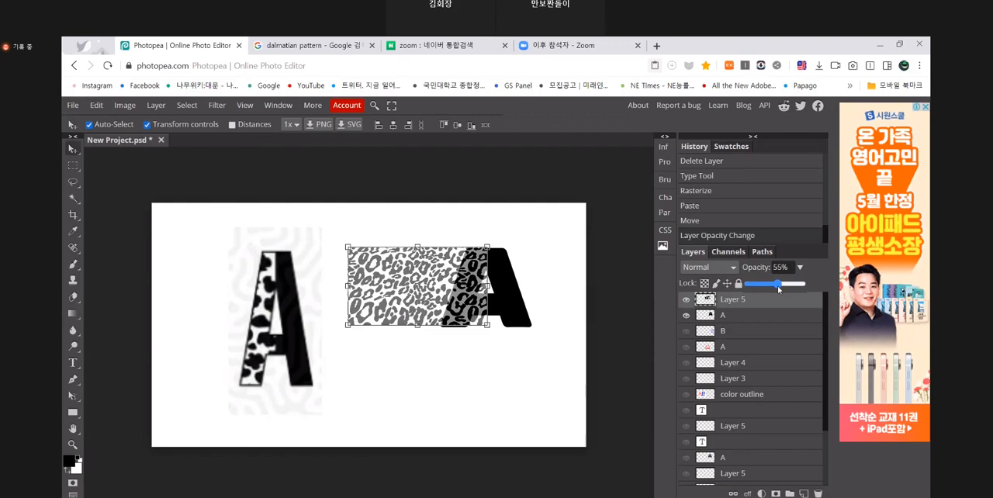
{"action": "left_click_drag", "start_coordinate": [778, 288], "coordinate": [776, 288]}
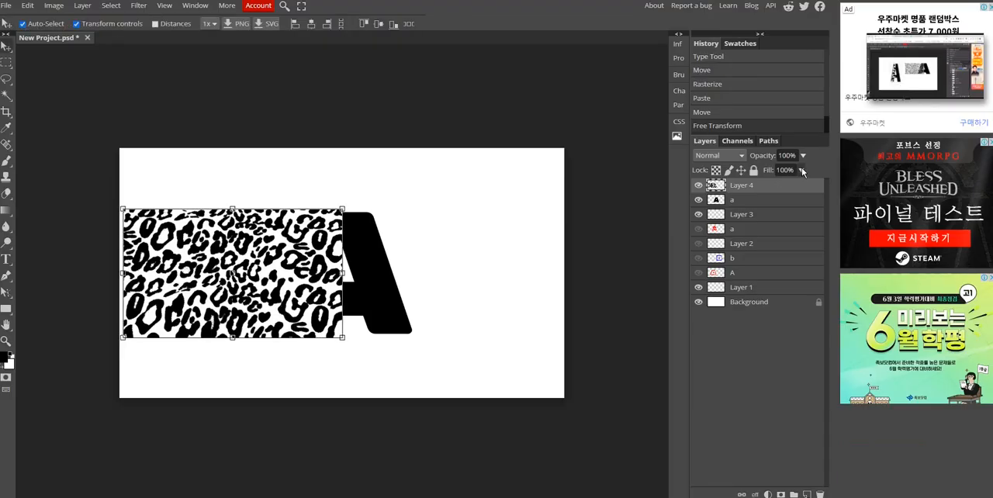
{"action": "left_click", "coordinate": [804, 156]}
{"action": "left_click_drag", "start_coordinate": [803, 170], "coordinate": [778, 172]}
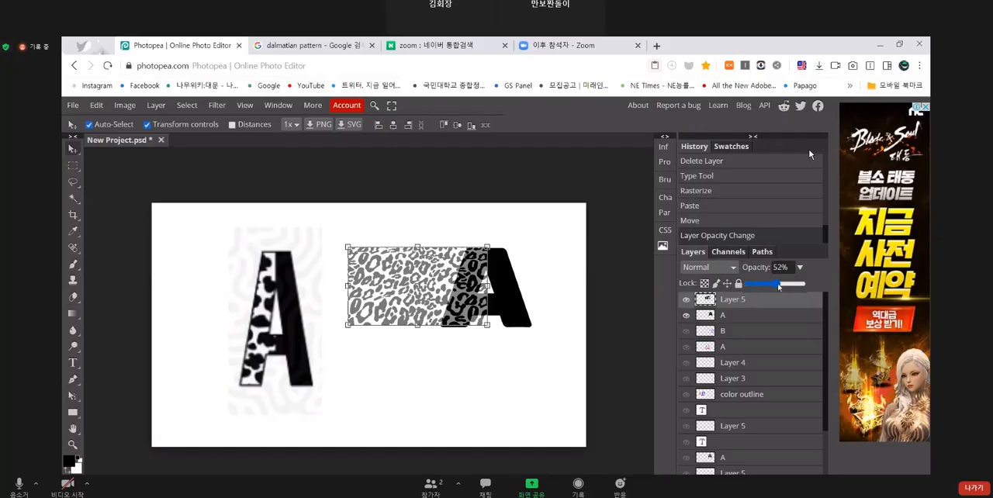
- Following the Zoom demonstration, activate the black A's layer and select the letter shape with the Magic Wand at tolerance 16
{"action": "left_click", "coordinate": [725, 316]}
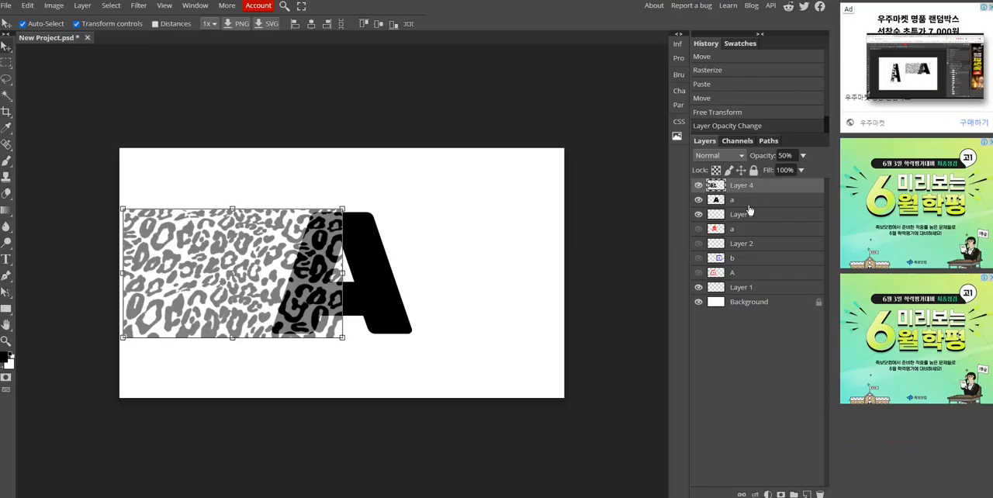
{"action": "left_click", "coordinate": [756, 203]}
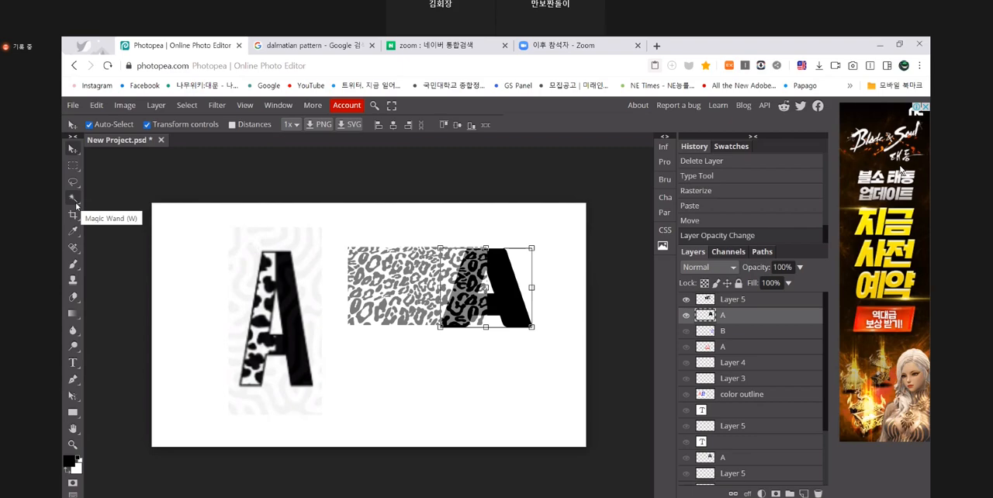
{"action": "left_click", "coordinate": [74, 202]}
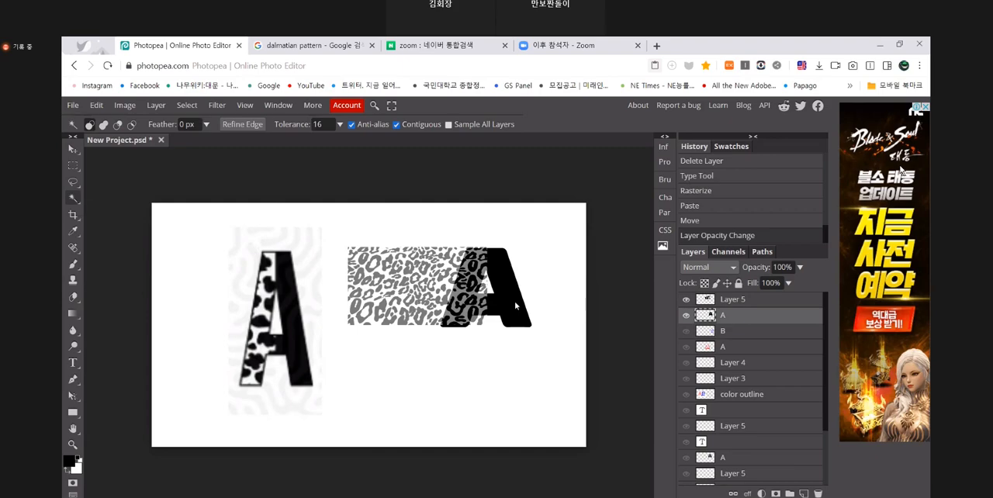
{"action": "left_click", "coordinate": [515, 306]}
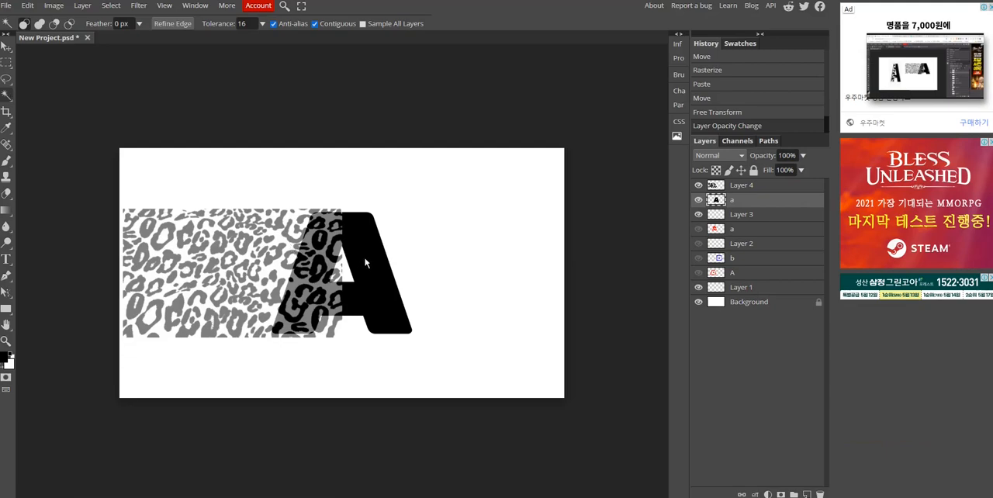
{"action": "left_click", "coordinate": [366, 262]}
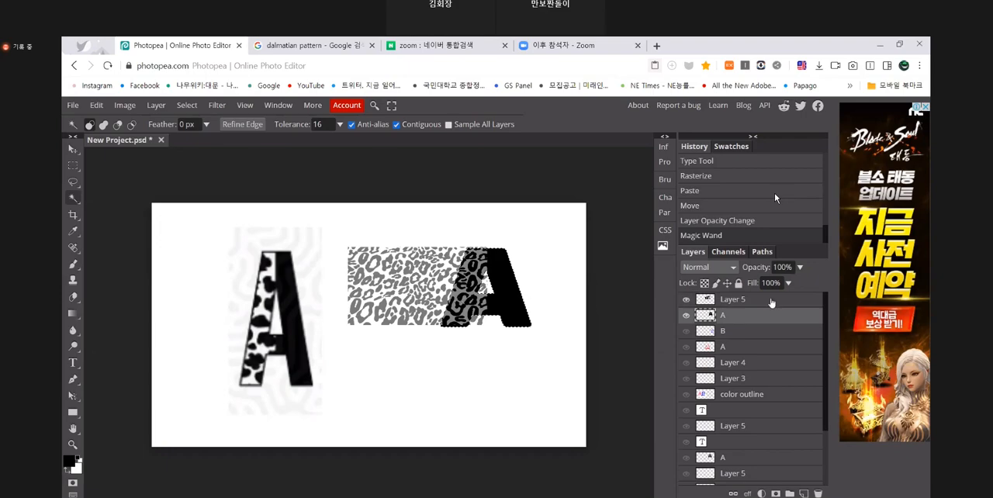
- Following the Zoom demonstration, activate the leopard pattern layer and invert the letter selection
{"action": "left_click", "coordinate": [772, 301]}
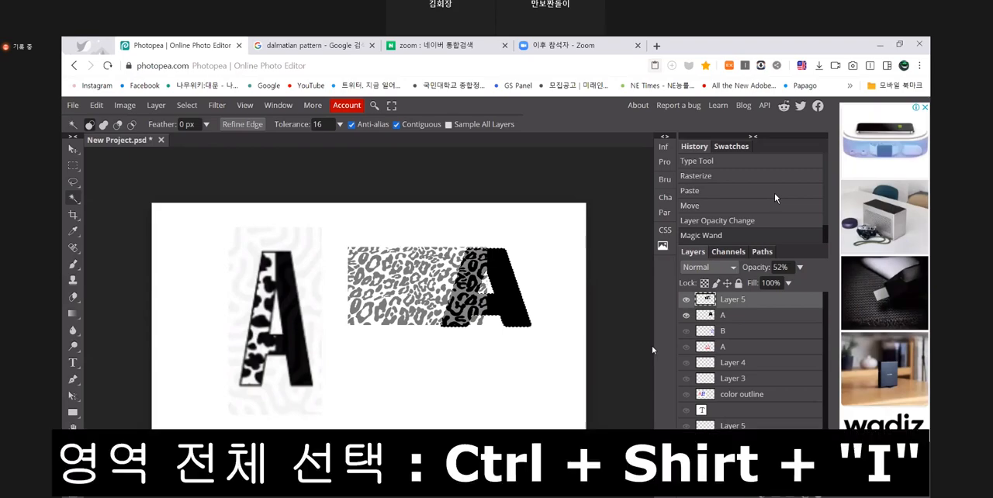
{"action": "key", "text": "ctrl+shift+i"}
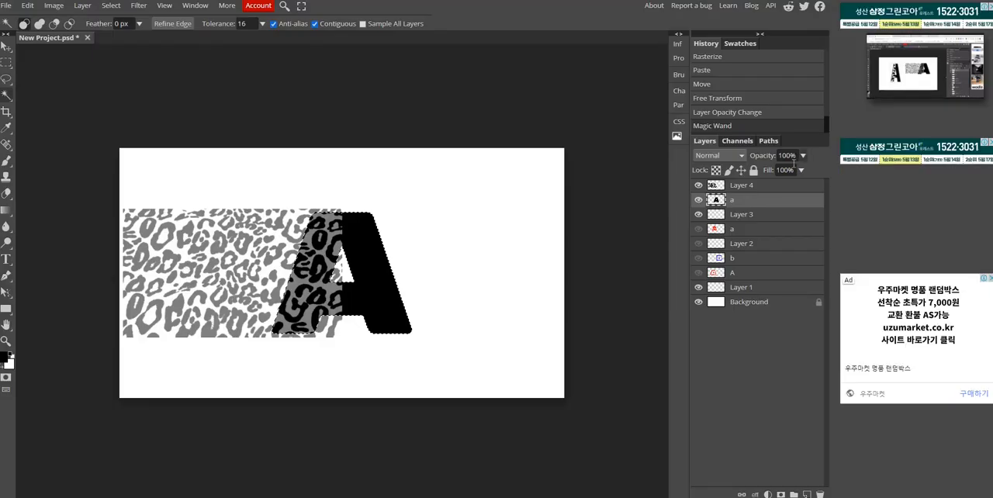
{"action": "left_click", "coordinate": [745, 185]}
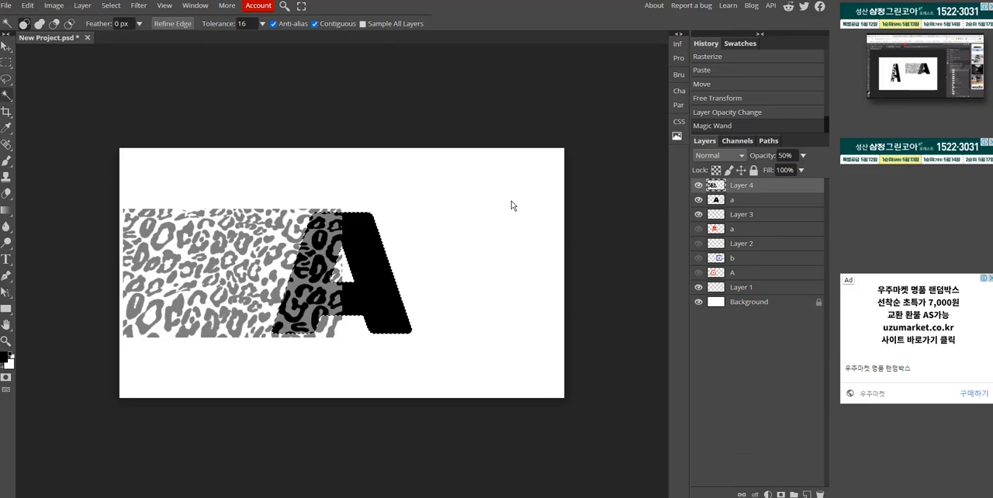
{"action": "key", "text": "ctrl+shift+i"}
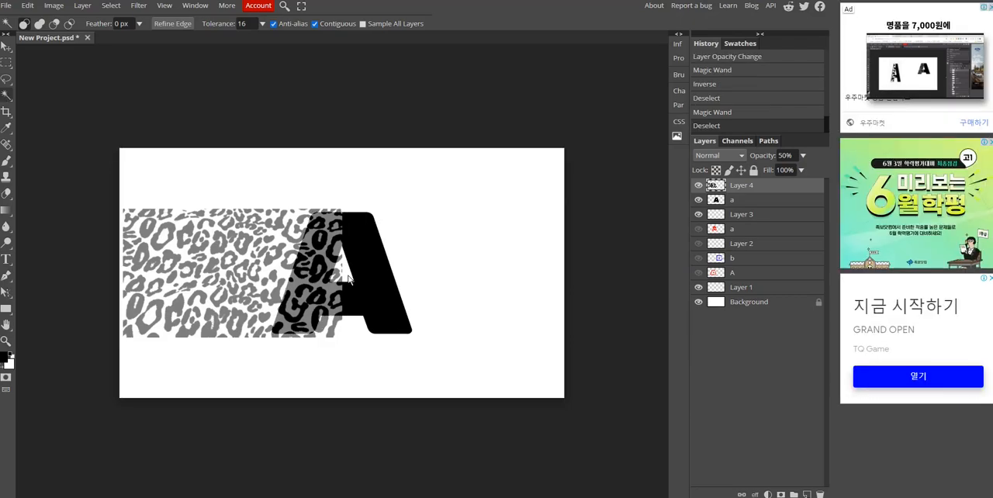
- Drop the current selection and reselect the black A's shape on its own layer with the Magic Wand
{"action": "left_click", "coordinate": [371, 280]}
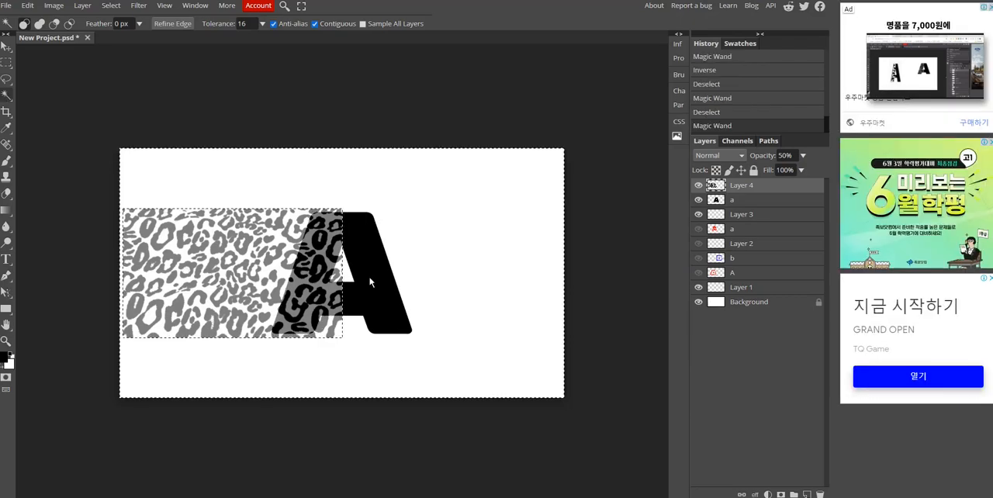
{"action": "left_click", "coordinate": [783, 204]}
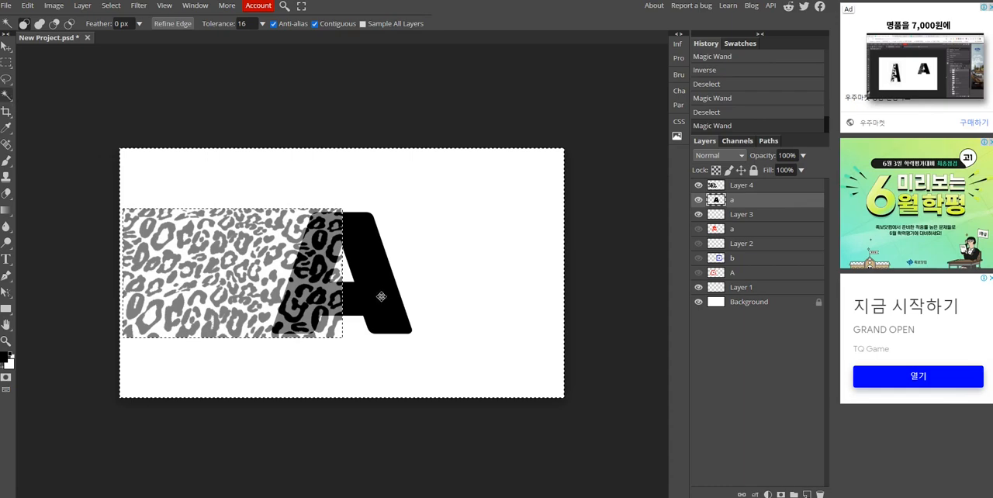
{"action": "key", "text": "ctrl+d"}
{"action": "left_click", "coordinate": [382, 290]}
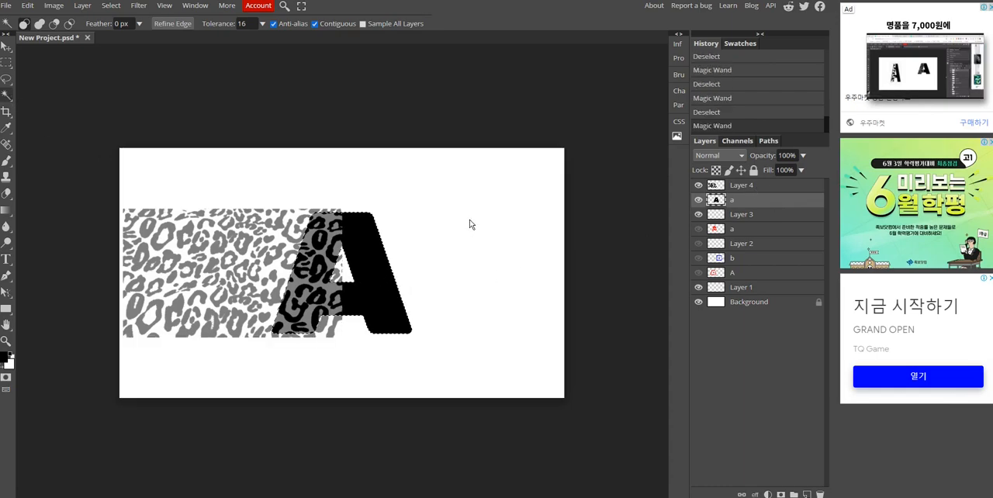
- Invert the letter selection and clear the leopard pattern outside the A from Layer 4
{"action": "key", "text": "ctrl+shift+i"}
{"action": "key", "text": "Delete"}
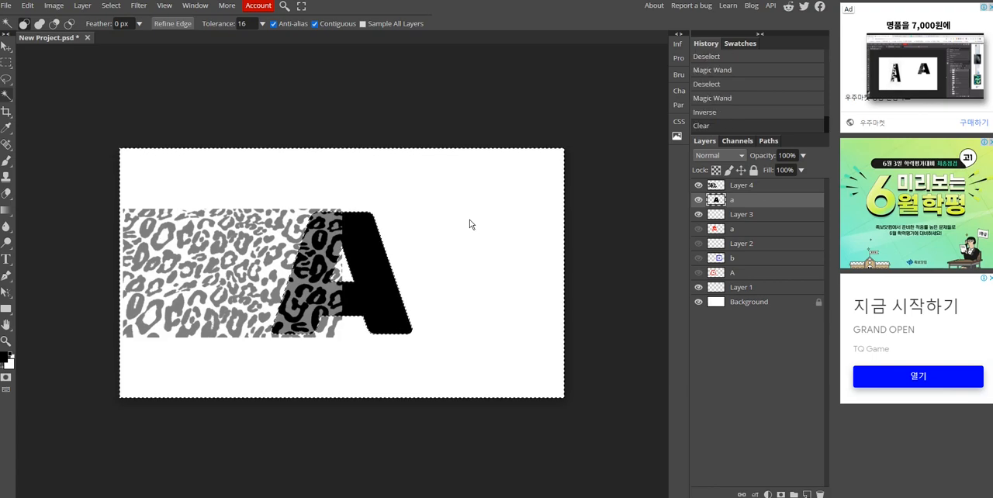
{"action": "key", "text": "Delete"}
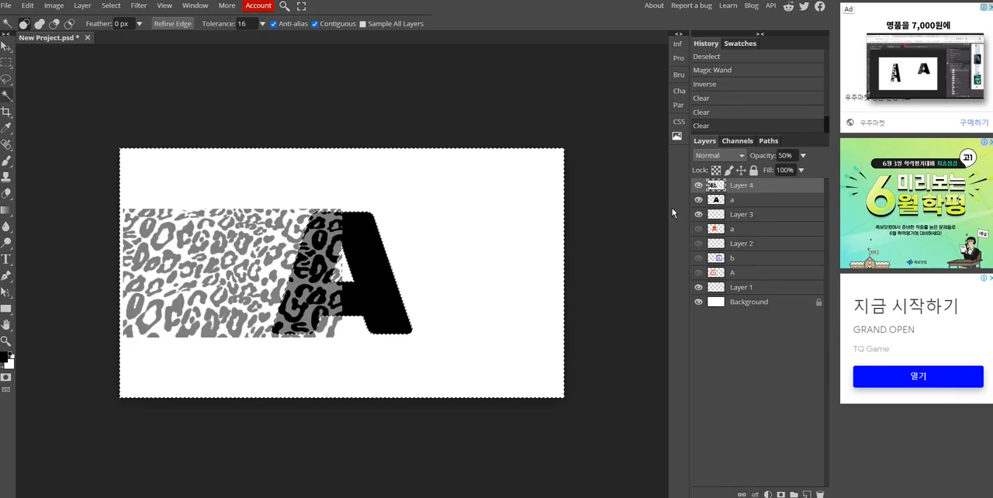
{"action": "key", "text": "Delete"}
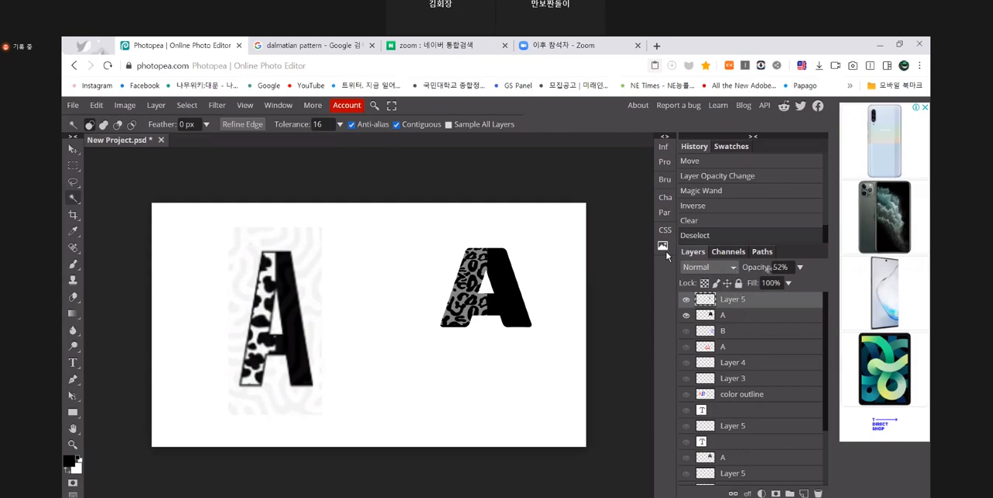
- Following the Zoom demonstration, raise the opacity of the trimmed leopard pattern layer to 100%
{"action": "left_click", "coordinate": [800, 267]}
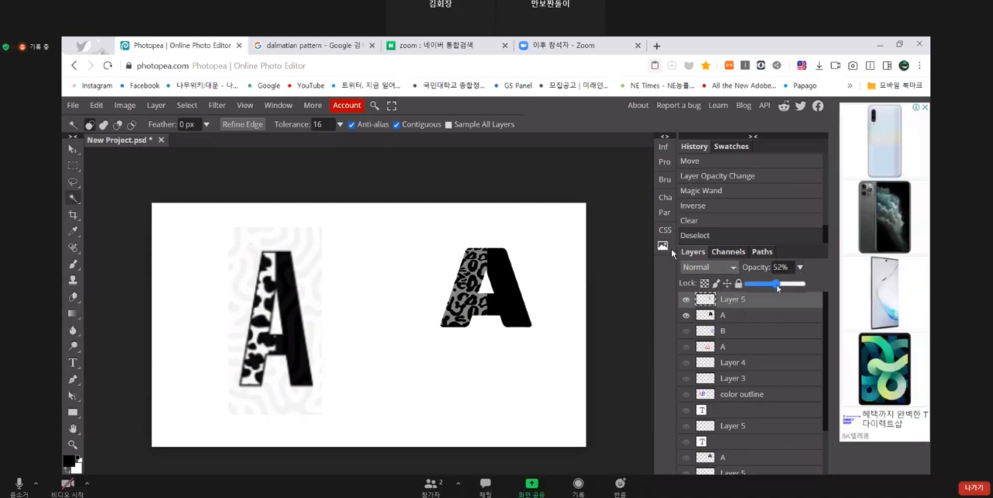
{"action": "left_click_drag", "start_coordinate": [775, 284], "coordinate": [825, 288]}
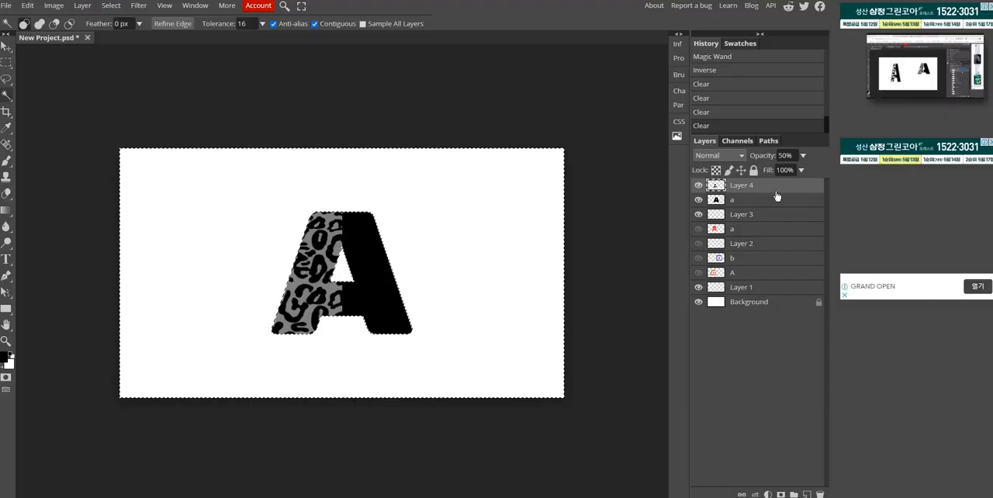
{"action": "left_click", "coordinate": [803, 155]}
{"action": "left_click_drag", "start_coordinate": [779, 170], "coordinate": [806, 170]}
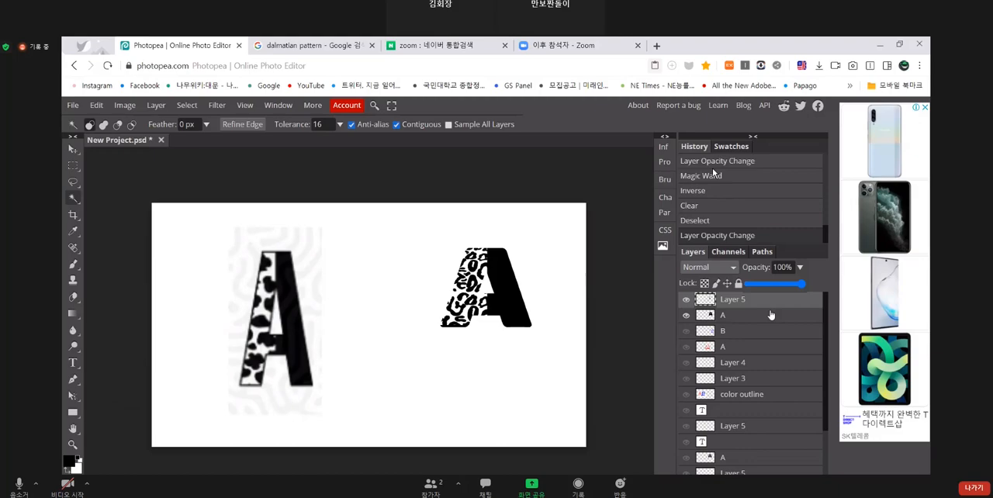
- Following the Zoom demonstration, duplicate the black A's layer
{"action": "left_click", "coordinate": [767, 319]}
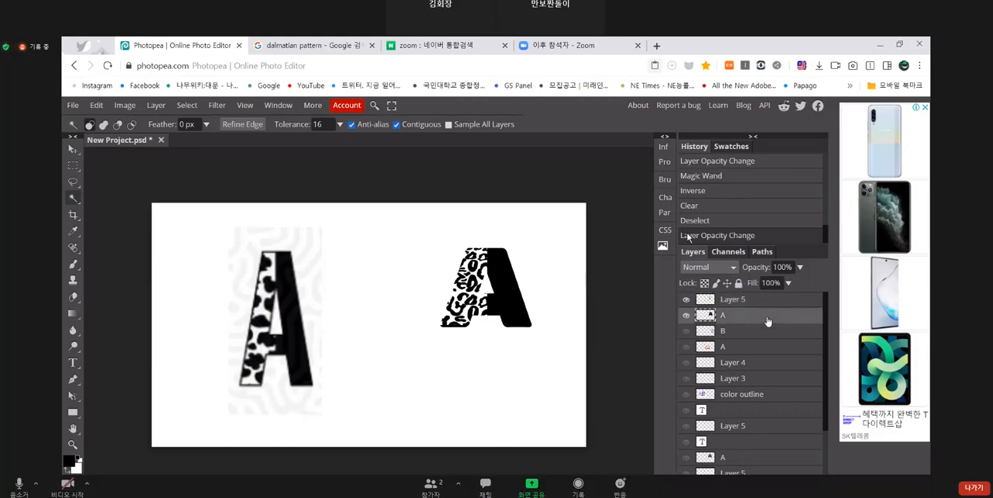
{"action": "key", "text": "ctrl+j"}
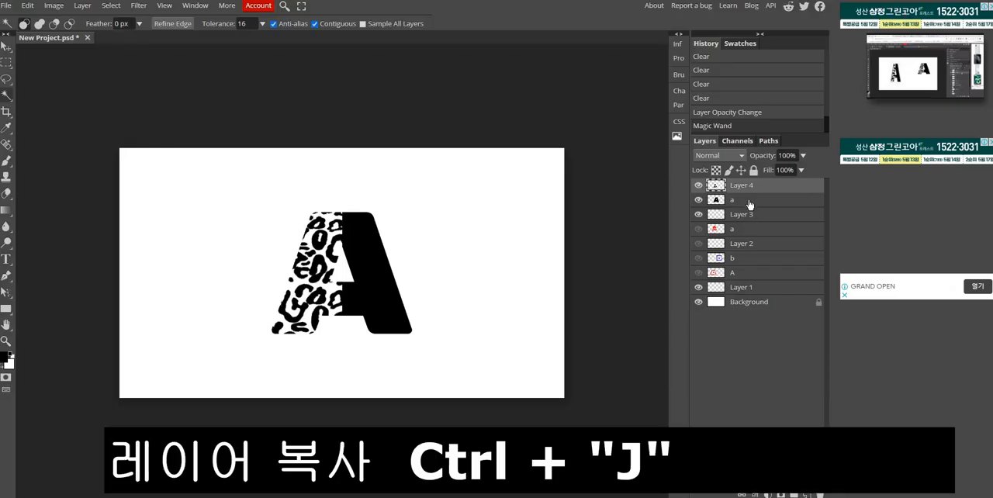
{"action": "left_click", "coordinate": [749, 203]}
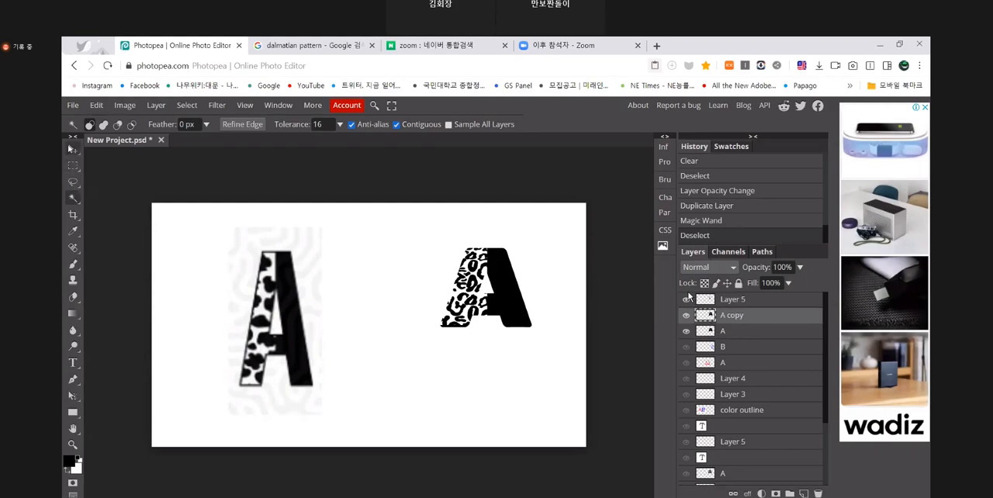
- Following the Zoom demonstration, nudge the copied A slightly upward with the Move tool
{"action": "left_click", "coordinate": [72, 149]}
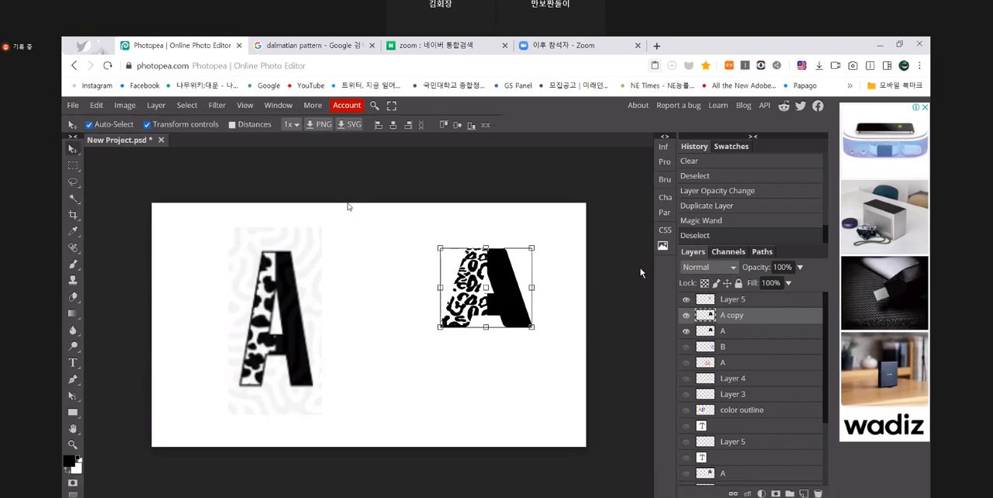
{"action": "key", "text": "Up"}
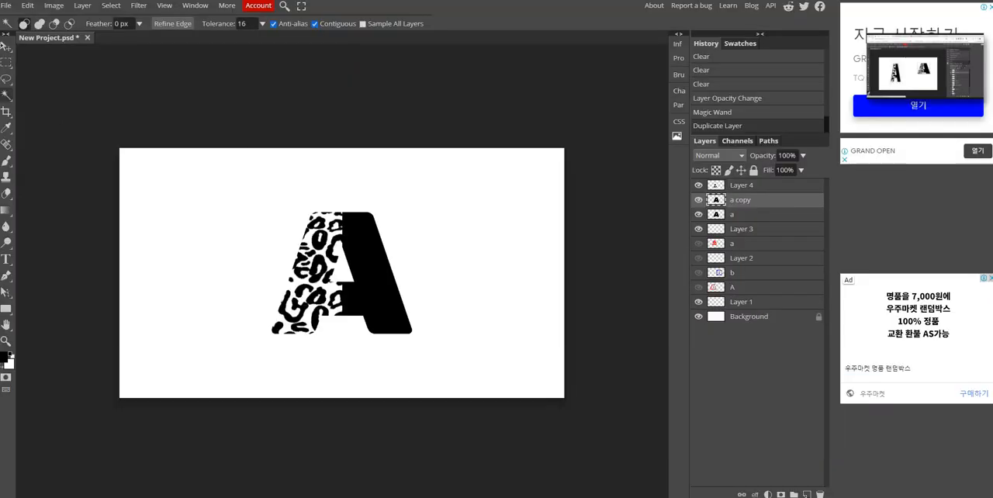
{"action": "key", "text": "v"}
{"action": "key", "text": "Up"}
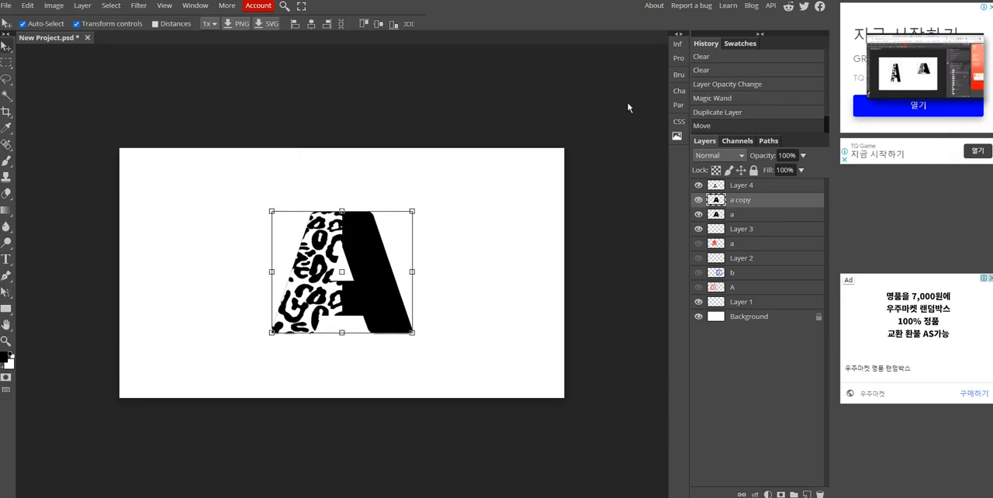
- Following the Zoom demonstration, activate the original black A's layer and duplicate it a second time
{"action": "mouse_move", "coordinate": [928, 93]}
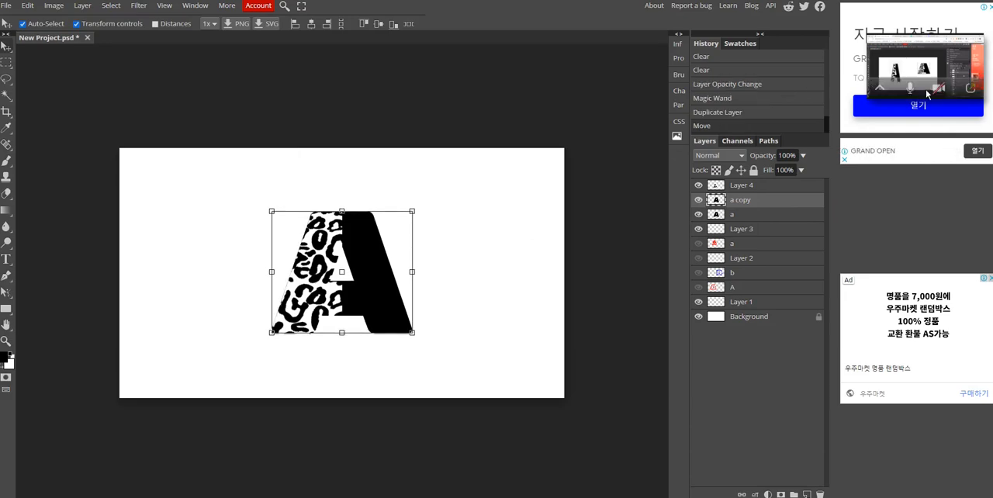
{"action": "left_click", "coordinate": [971, 89]}
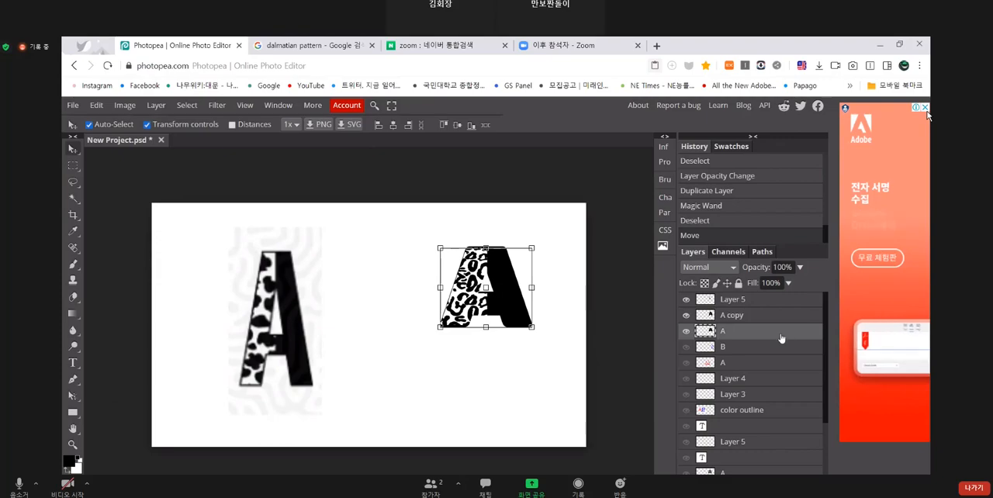
{"action": "key", "text": "ctrl+j"}
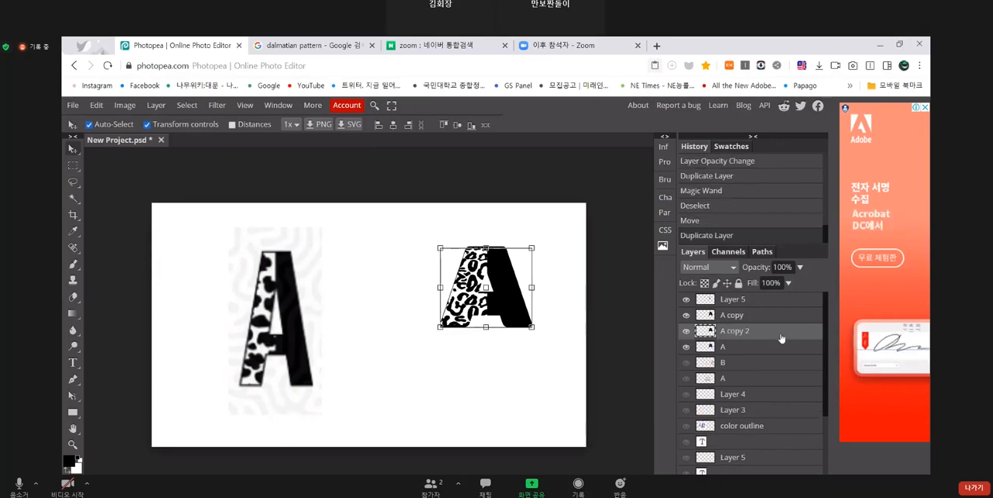
{"action": "key", "text": "alt+Tab"}
{"action": "left_click", "coordinate": [770, 220]}
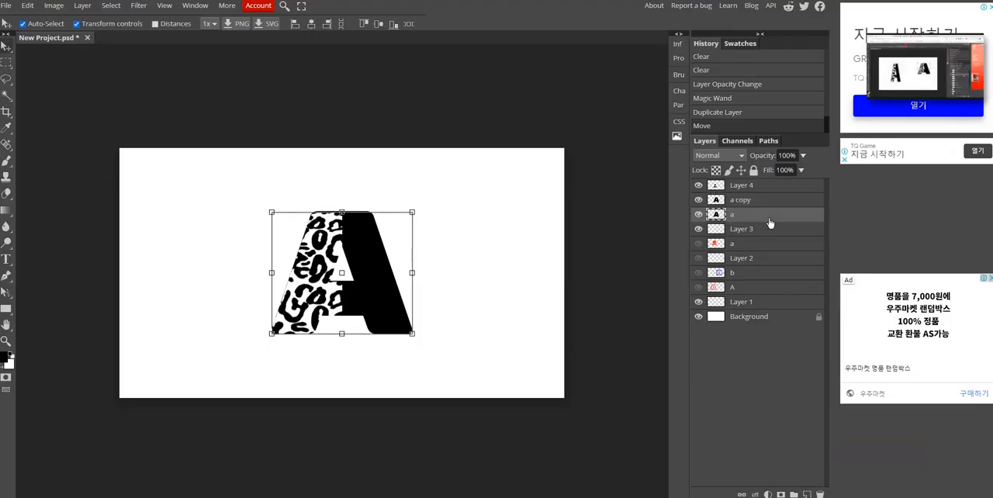
{"action": "key", "text": "ctrl+j"}
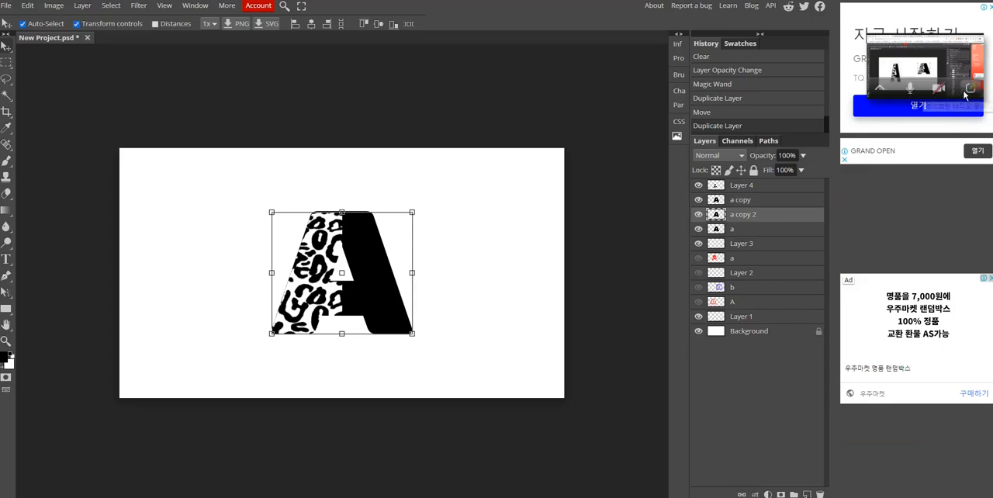
- Following the Zoom demonstration, nudge the second copy of the A slightly to the left
{"action": "left_click", "coordinate": [970, 91]}
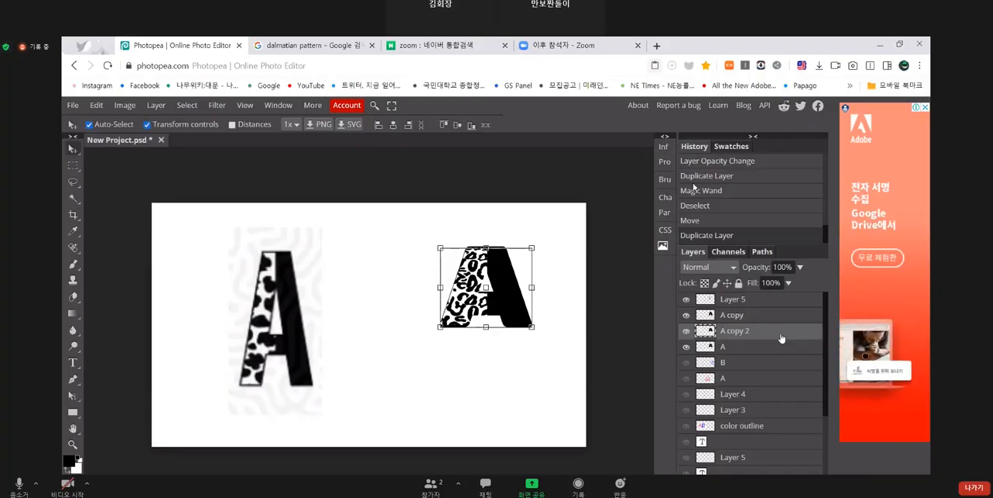
{"action": "key", "text": "Left"}
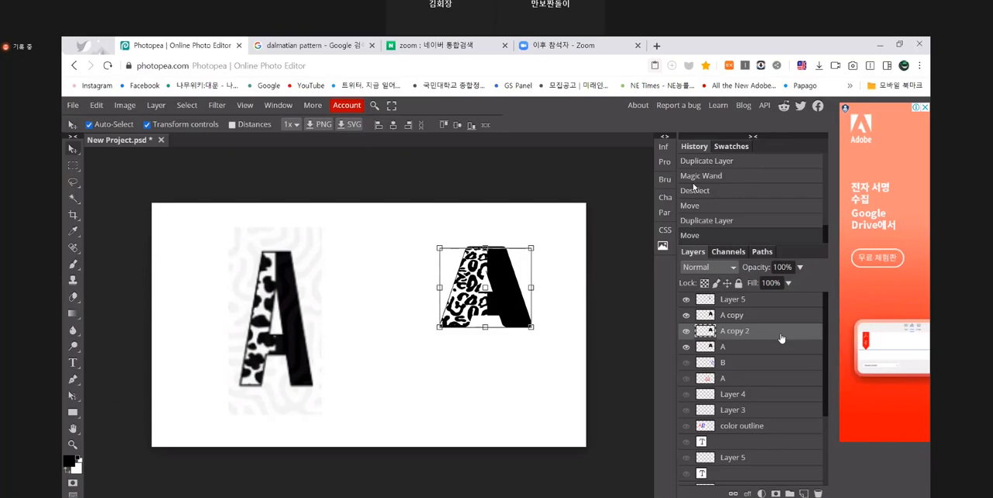
{"action": "key", "text": "Left"}
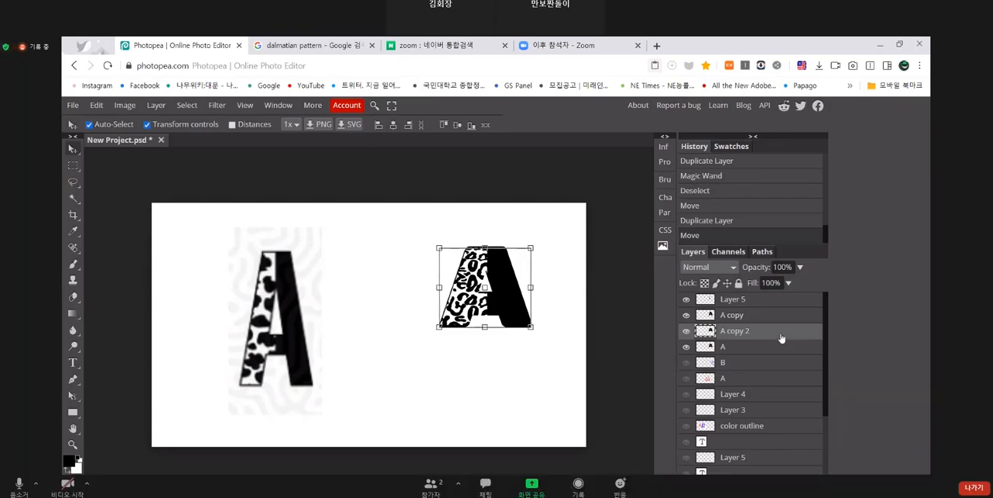
{"action": "key", "text": "alt+Tab"}
{"action": "key", "text": "Right"}
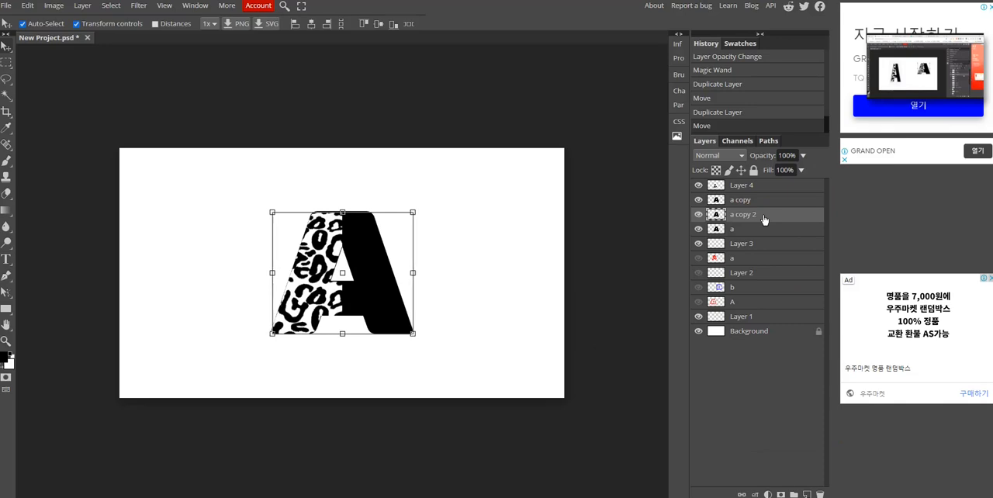
{"action": "key", "text": "Left"}
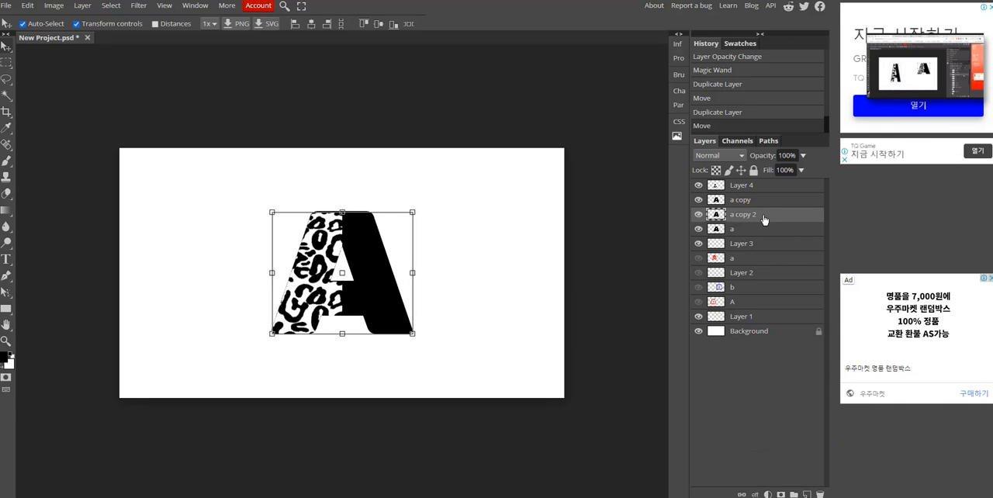
- Following the Zoom demonstration, activate the original black A's layer and duplicate it a third time
{"action": "key", "text": "alt+Tab"}
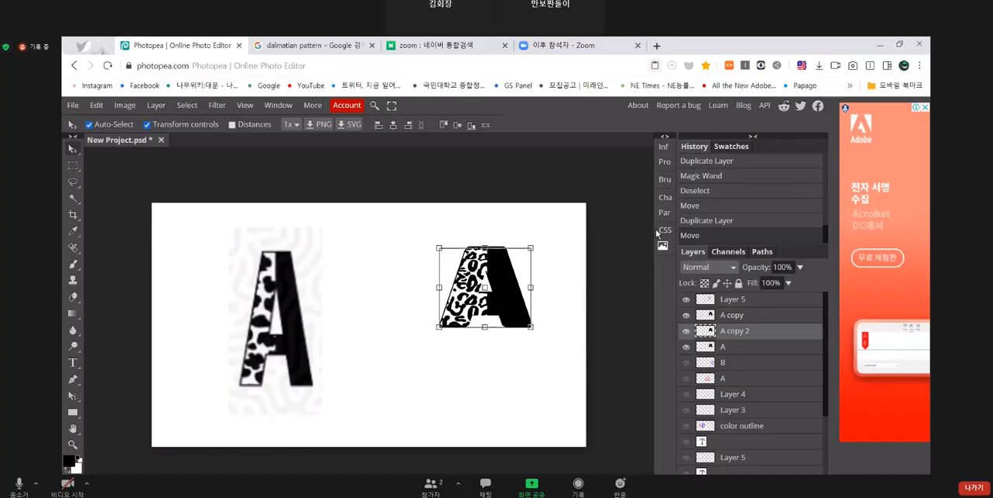
{"action": "left_click", "coordinate": [767, 347]}
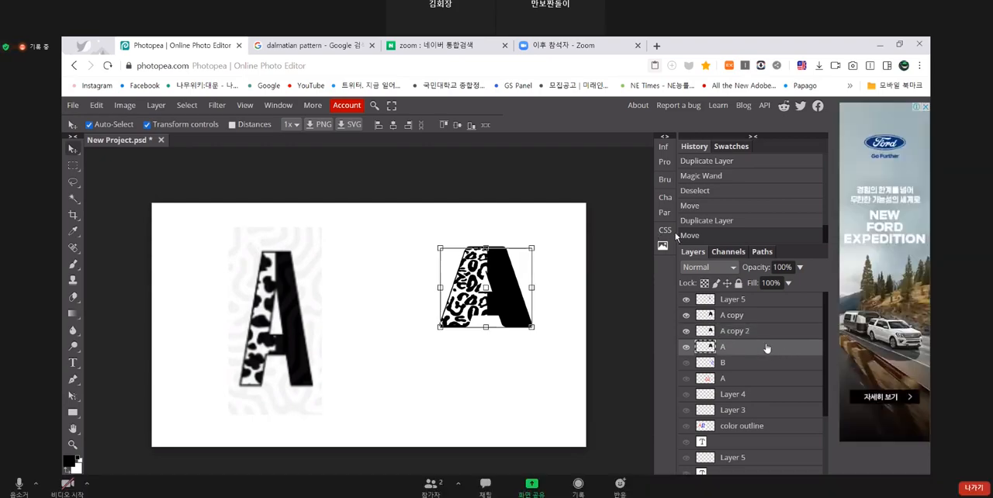
{"action": "key", "text": "ctrl+j"}
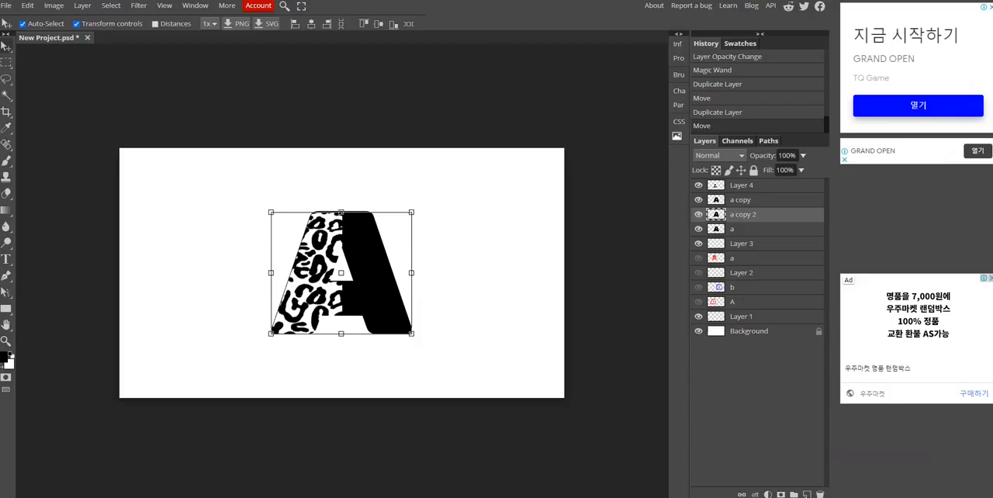
{"action": "left_click", "coordinate": [761, 231]}
{"action": "key", "text": "ctrl+j"}
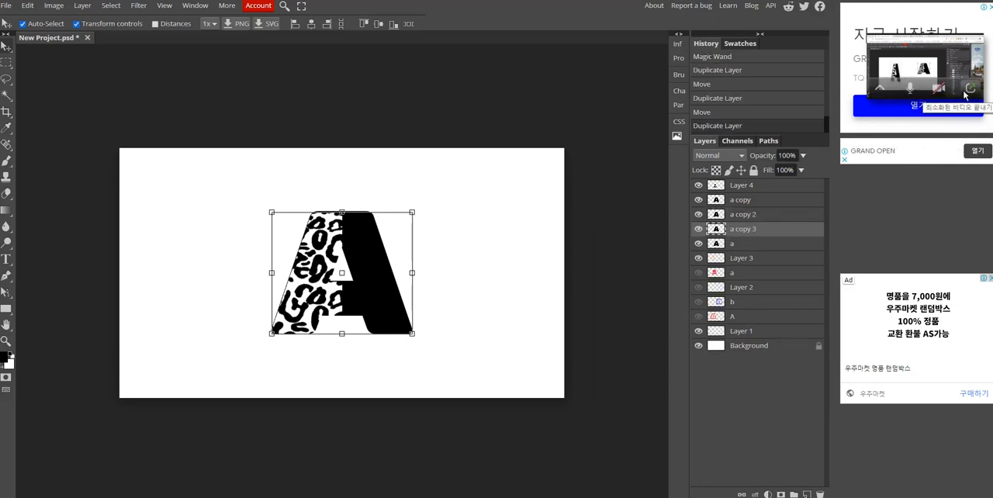
- Following the Zoom demonstration, nudge the third copy of the A slightly downward
{"action": "key", "text": "Down"}
{"action": "key", "text": "Down"}
{"action": "key", "text": "Down"}
{"action": "key", "text": "Down"}
{"action": "key", "text": "Down"}
{"action": "key", "text": "Down"}
{"action": "key", "text": "Down"}
{"action": "key", "text": "Down"}
{"action": "key", "text": "Down"}
{"action": "key", "text": "Down"}
{"action": "key", "text": "Down"}
{"action": "key", "text": "Down"}
{"action": "key", "text": "Down"}
{"action": "key", "text": "Down"}
{"action": "key", "text": "Down"}
{"action": "key", "text": "Down"}
{"action": "key", "text": "Down"}
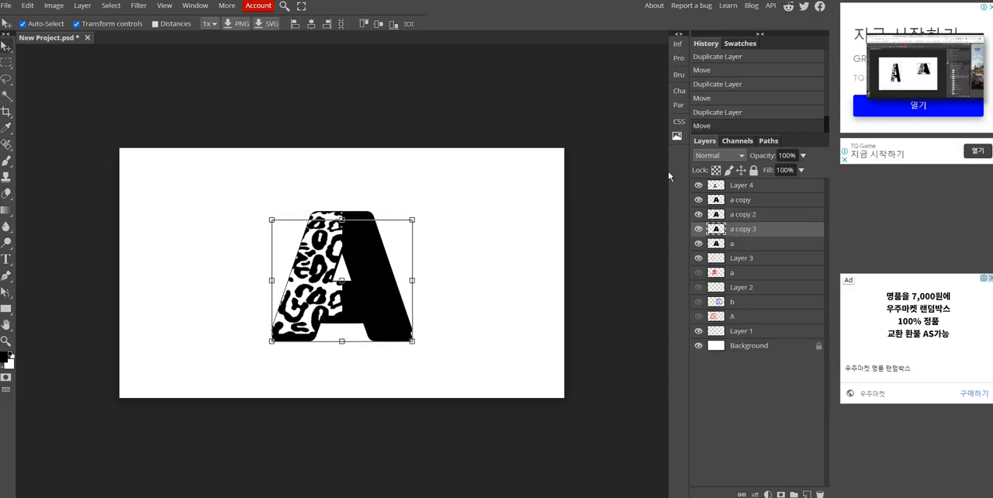
{"action": "key", "text": "Up"}
{"action": "key", "text": "Up"}
{"action": "key", "text": "Up"}
{"action": "key", "text": "Up"}
{"action": "key", "text": "Up"}
{"action": "key", "text": "Up"}
{"action": "key", "text": "Up"}
{"action": "key", "text": "Up"}
{"action": "key", "text": "Up"}
{"action": "key", "text": "Up"}
{"action": "key", "text": "Up"}
{"action": "key", "text": "Up"}
{"action": "key", "text": "Up"}
{"action": "key", "text": "Up"}
{"action": "key", "text": "Up"}
{"action": "key", "text": "Up"}
{"action": "key", "text": "Up"}
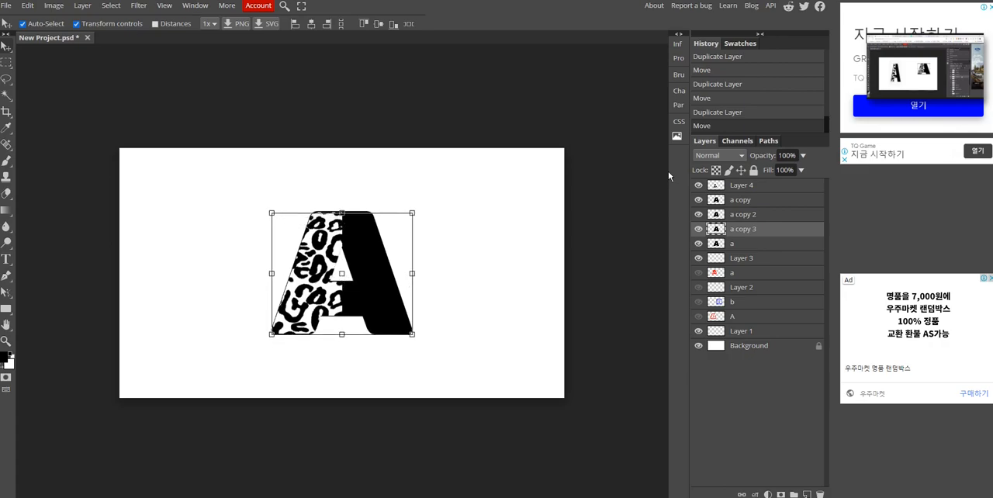
{"action": "key", "text": "Down"}
{"action": "key", "text": "Down"}
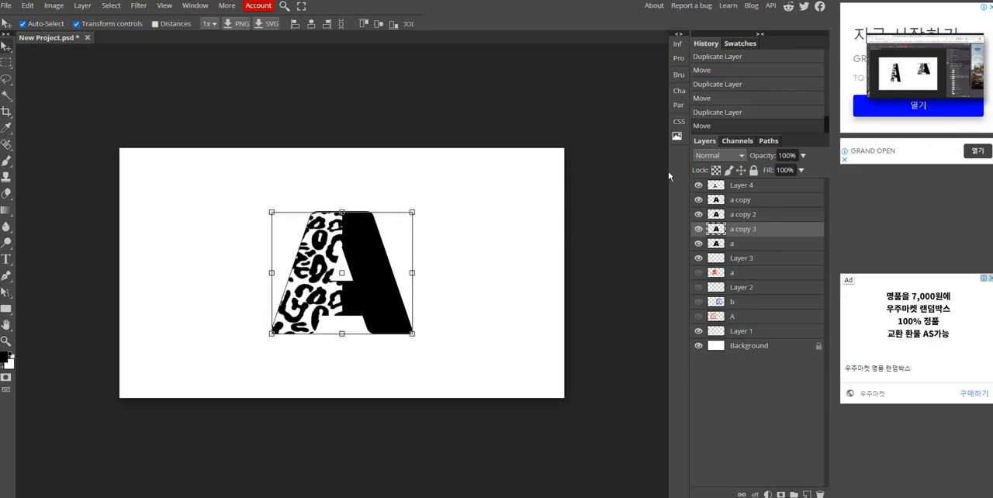
{"action": "key", "text": "Down"}
{"action": "key", "text": "Up"}
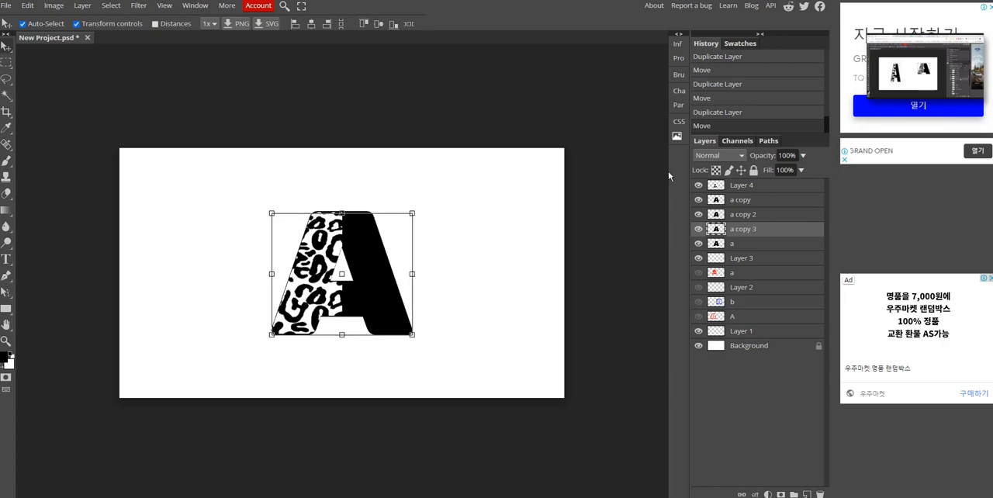
- Duplicate the original black A's layer a fourth time and nudge this copy slightly to the right, leaving no layer selected
{"action": "left_click", "coordinate": [759, 245]}
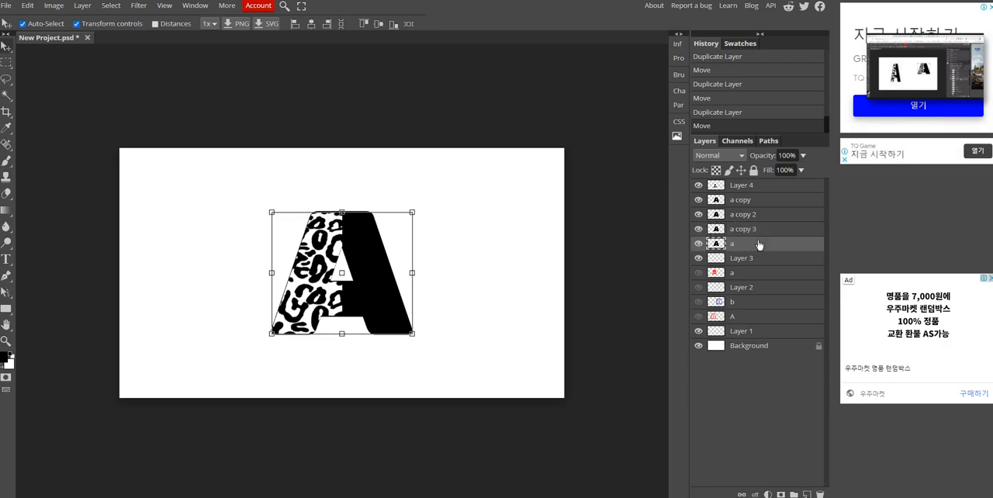
{"action": "key", "text": "ctrl+j"}
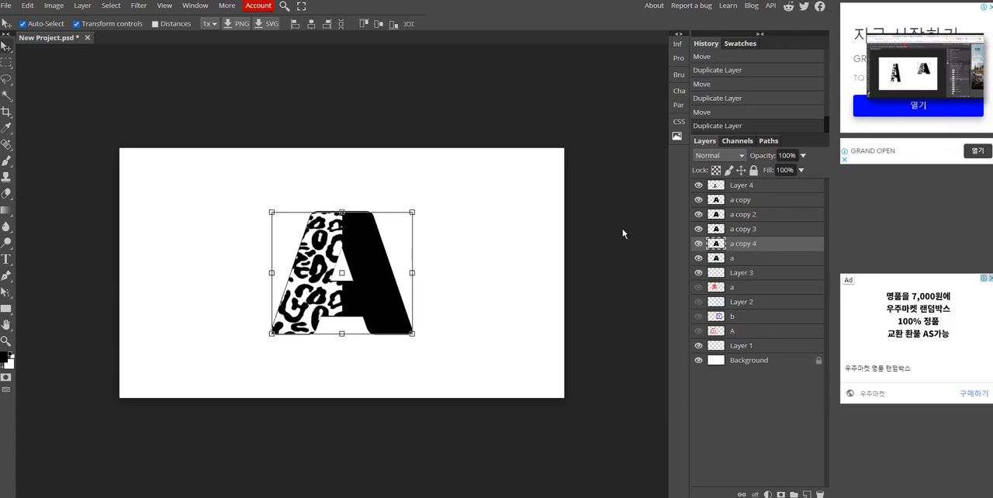
{"action": "key", "text": "Right"}
{"action": "key", "text": "Right"}
{"action": "key", "text": "Right"}
{"action": "key", "text": "Right"}
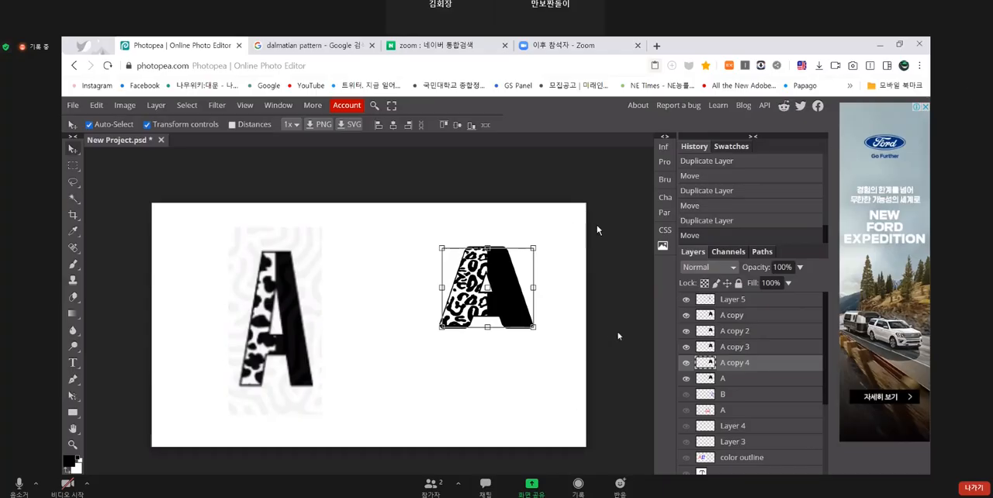
{"action": "left_click", "coordinate": [618, 336]}
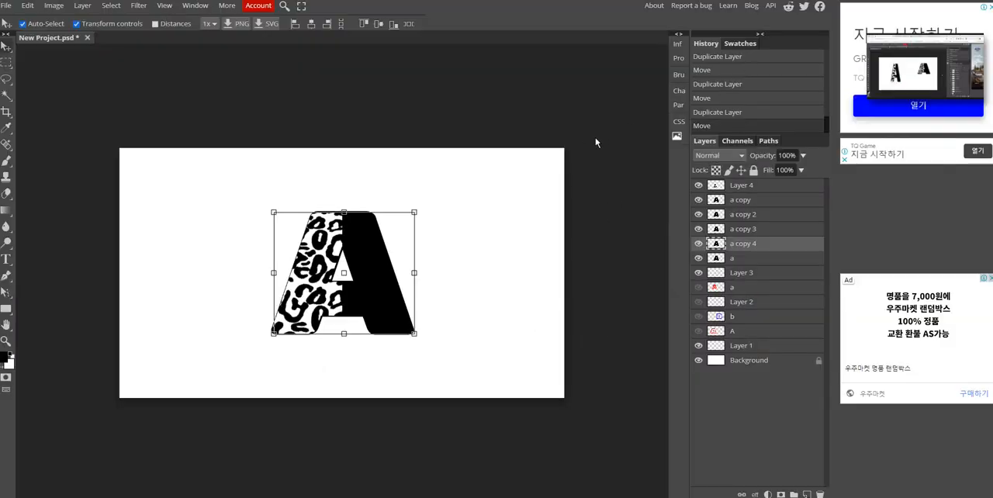
{"action": "left_click", "coordinate": [608, 135]}
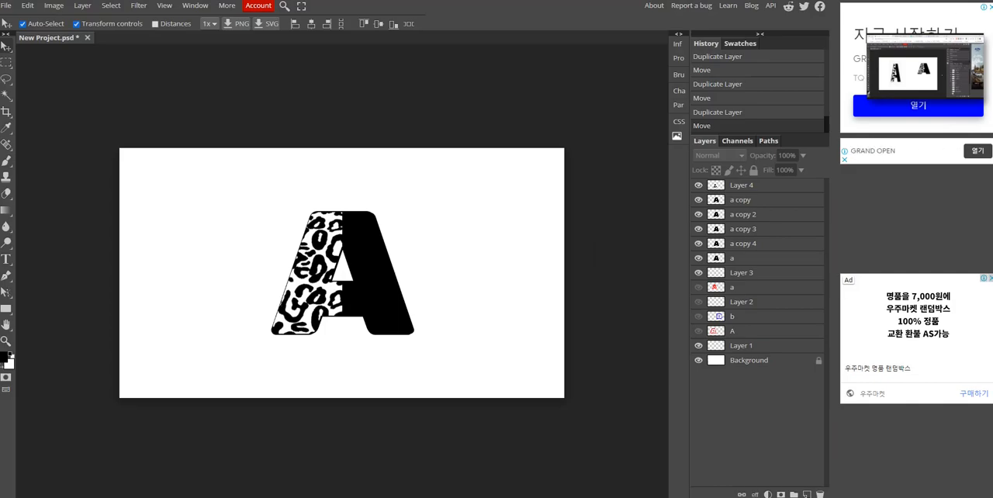
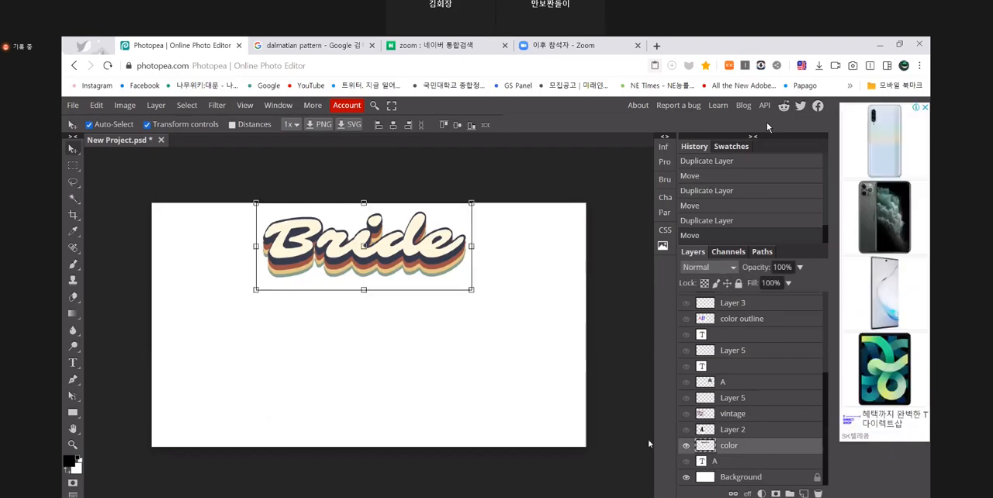
- Following the Zoom demonstration, activate the color layer and sample the cream of the Bride lettering as foreground colour
{"action": "left_click", "coordinate": [649, 444]}
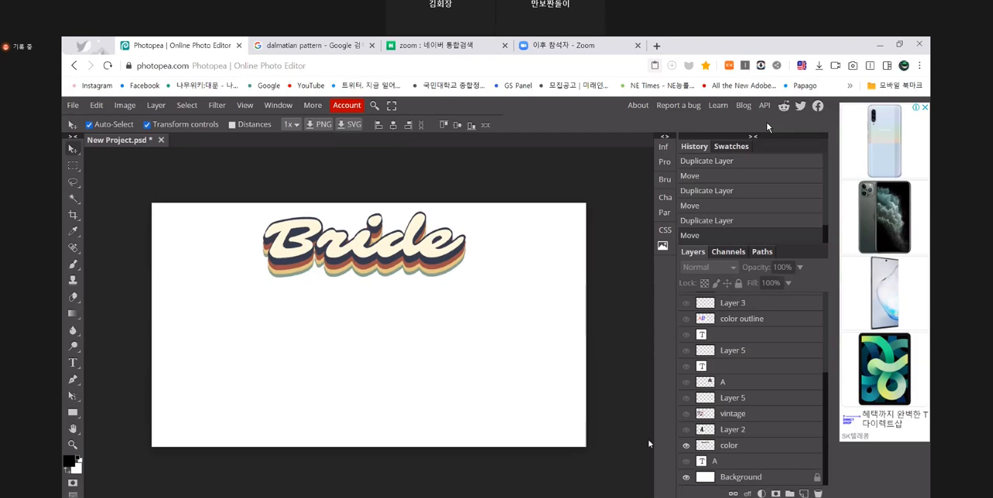
{"action": "left_click", "coordinate": [708, 463]}
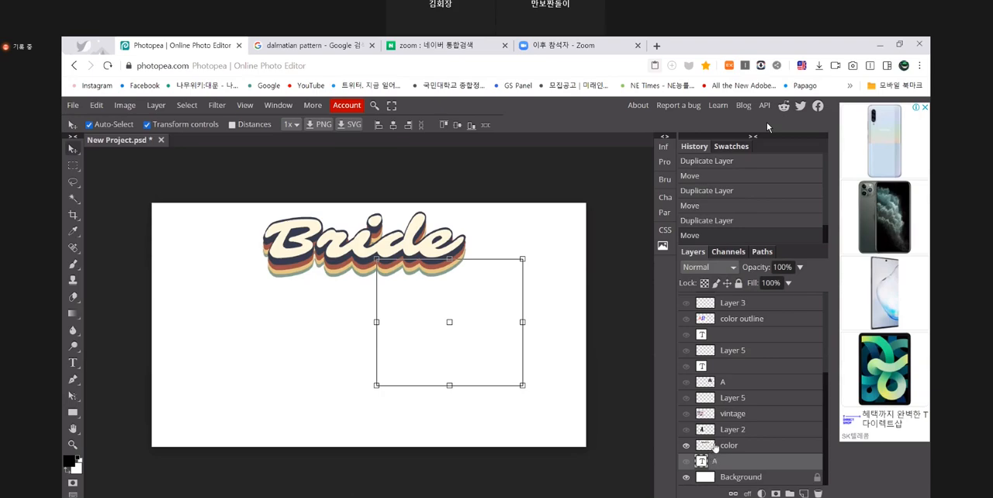
{"action": "left_click", "coordinate": [715, 447]}
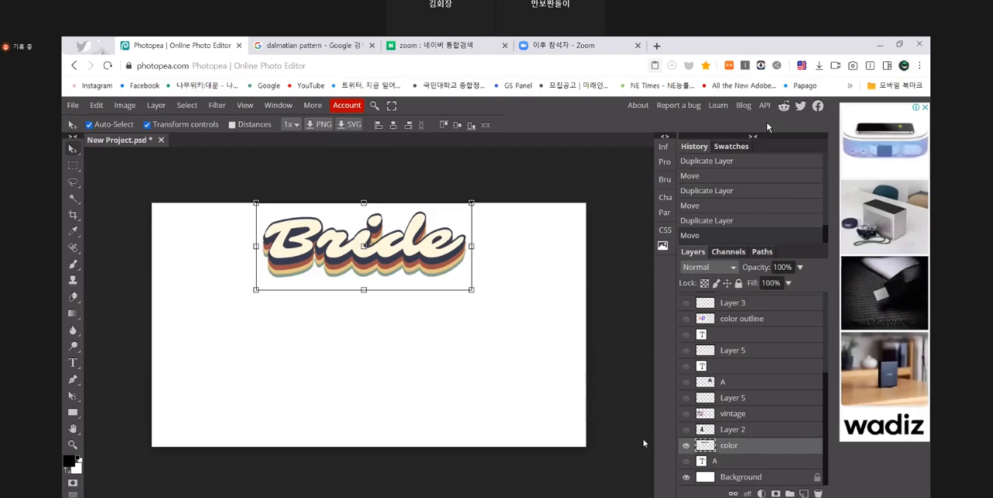
{"action": "key", "text": "i"}
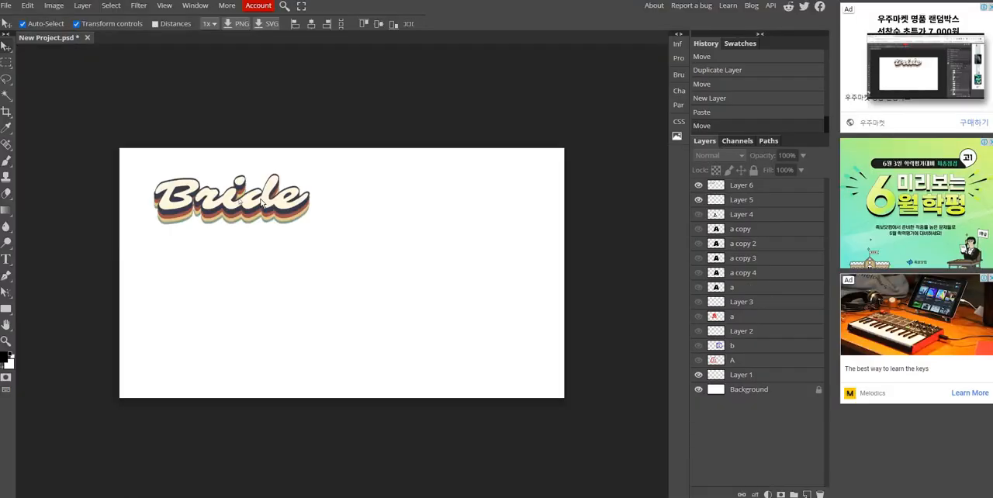
{"action": "scroll", "coordinate": [265, 204], "scroll_direction": "up", "scroll_amount": 1}
{"action": "scroll", "coordinate": [265, 204], "scroll_direction": "down", "scroll_amount": 1}
- Add a new layer above Layer 6 in the local document and sample the Bride lettering's cream as foreground colour
{"action": "left_click", "coordinate": [806, 493]}
{"action": "key", "text": "i"}
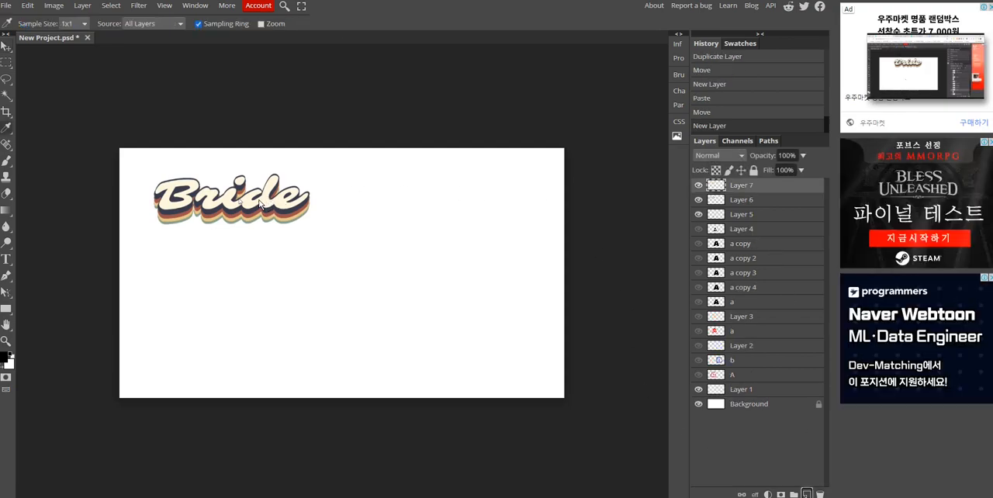
{"action": "left_click", "coordinate": [266, 204]}
- Try to place a black letter A in Rubik Mono One below the Bride lettering and move it to the right
{"action": "key", "text": "t"}
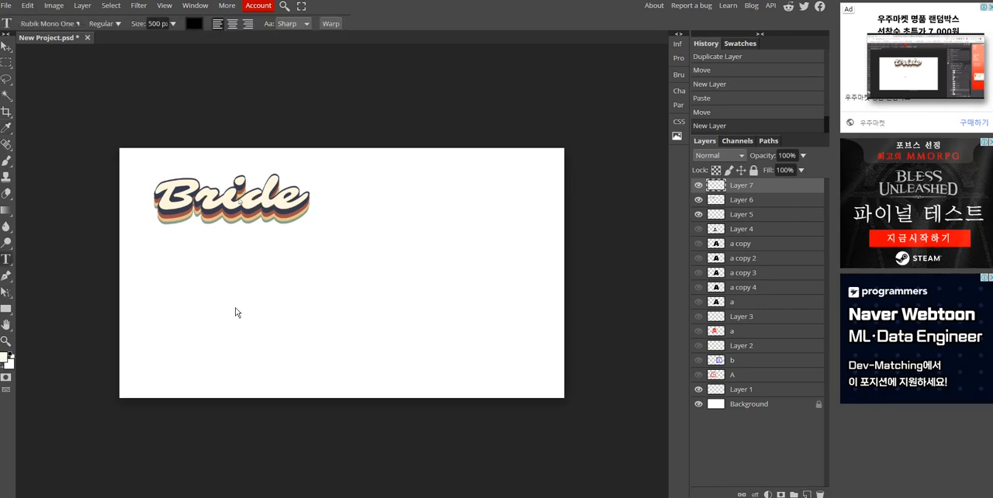
{"action": "left_click", "coordinate": [236, 309]}
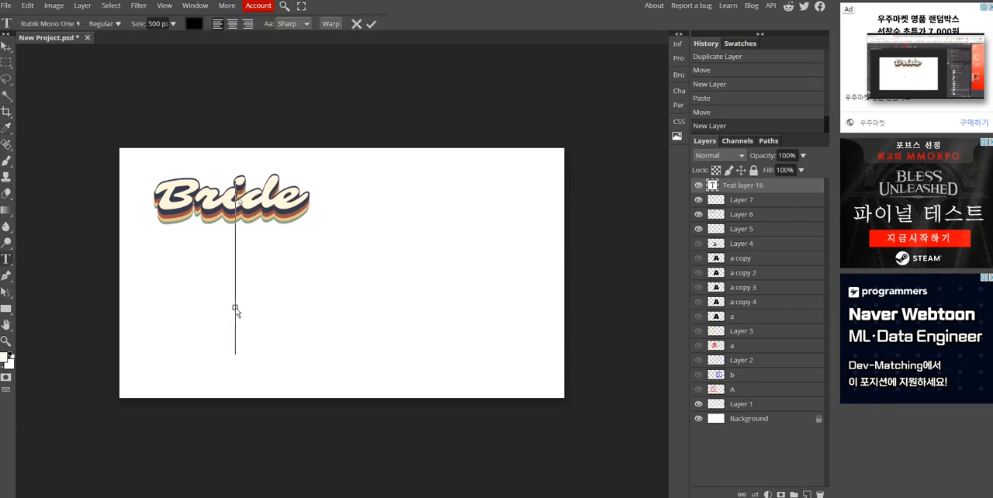
{"action": "type", "text": "H"}
{"action": "key", "text": "BackSpace"}
{"action": "type", "text": "A"}
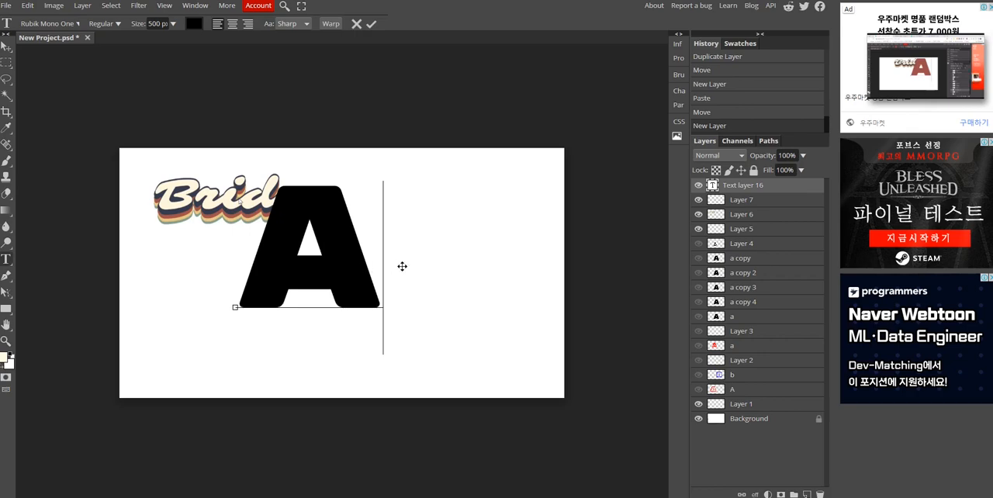
{"action": "left_click_drag", "start_coordinate": [394, 267], "coordinate": [482, 265]}
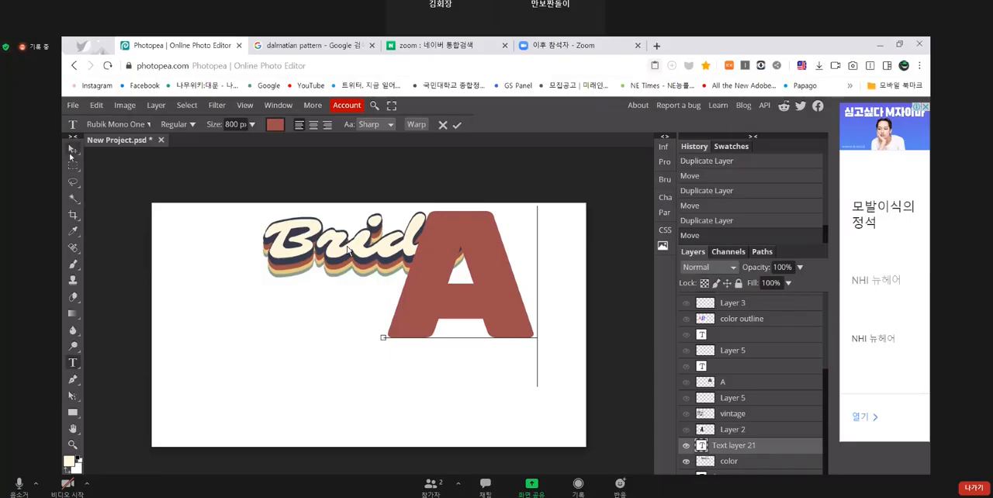
- Following the Zoom demonstration, discard the red letter A and place a new text lower on the canvas
{"action": "left_click", "coordinate": [70, 153]}
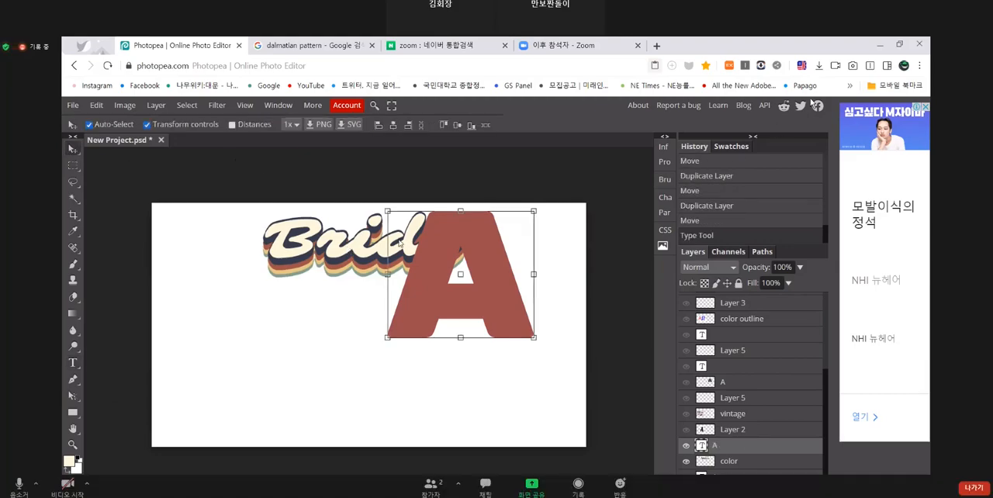
{"action": "key", "text": "t"}
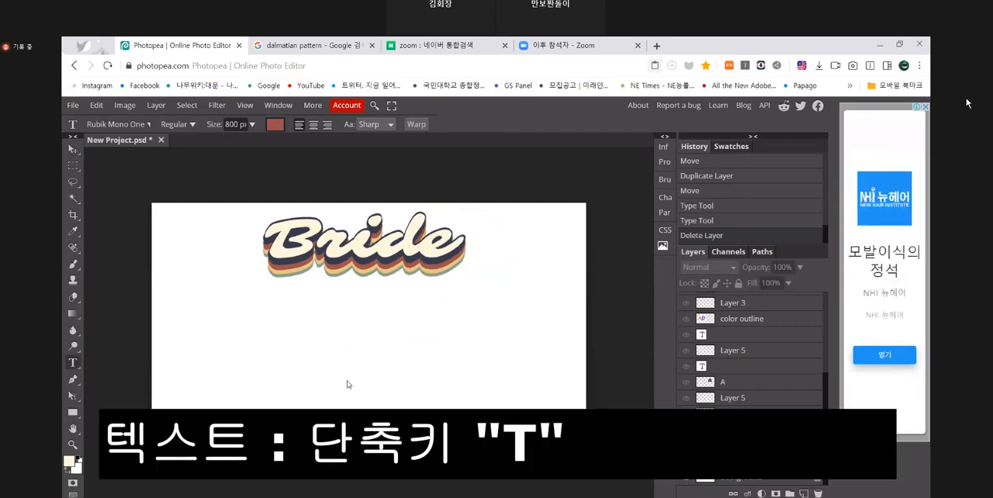
{"action": "left_click", "coordinate": [346, 383]}
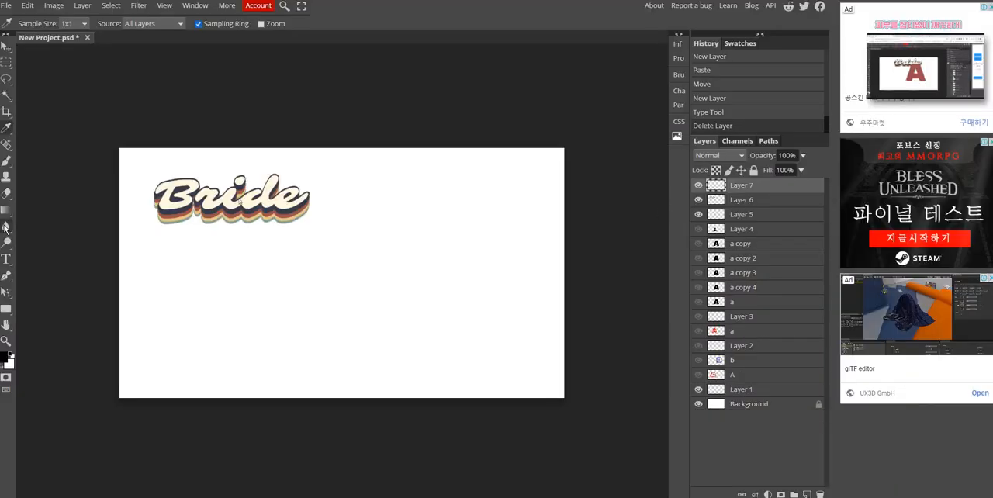
- Add a 500 px black letter A in Rubik Mono One and position it to the right of the Bride lettering
{"action": "left_click", "coordinate": [5, 259]}
{"action": "left_click", "coordinate": [269, 307]}
{"action": "type", "text": "A"}
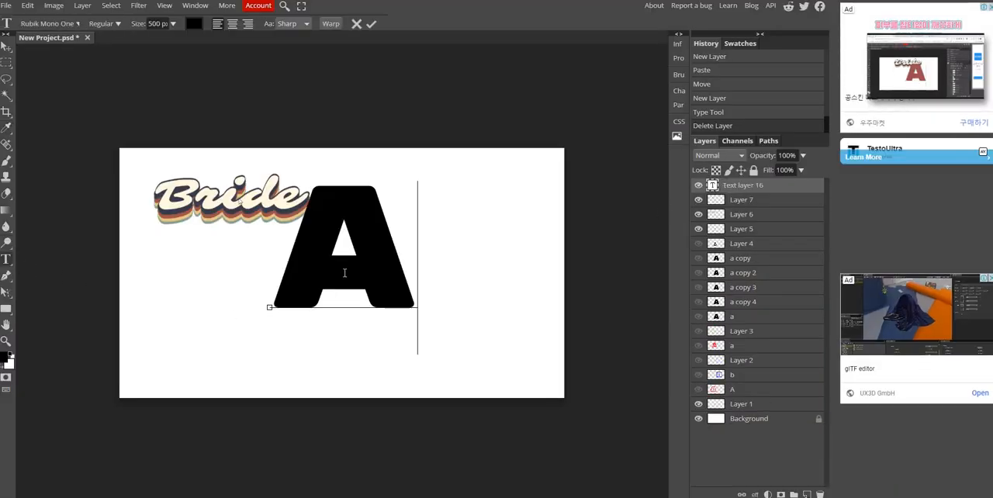
{"action": "left_click_drag", "start_coordinate": [427, 272], "coordinate": [535, 284]}
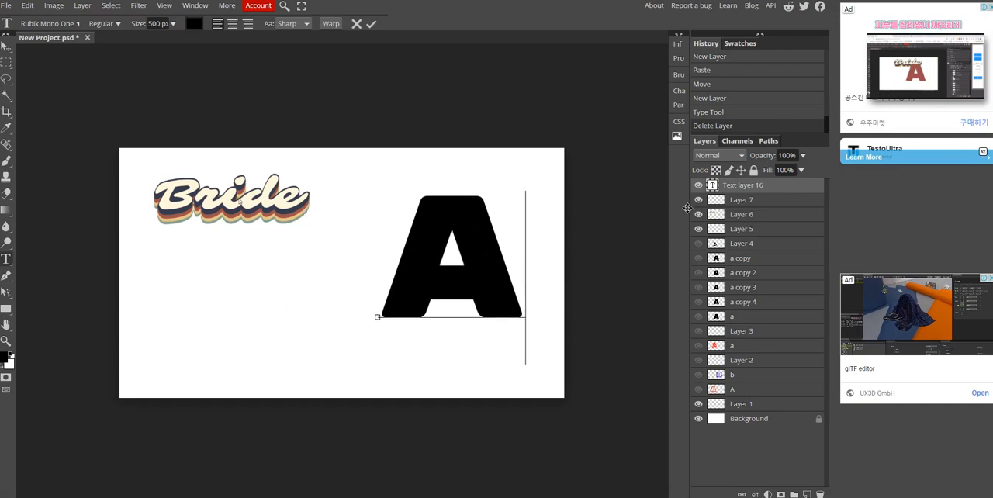
- Check the Zoom demonstration and select the black letter A's text in the local document
{"action": "mouse_move", "coordinate": [968, 89]}
{"action": "left_click", "coordinate": [968, 89]}
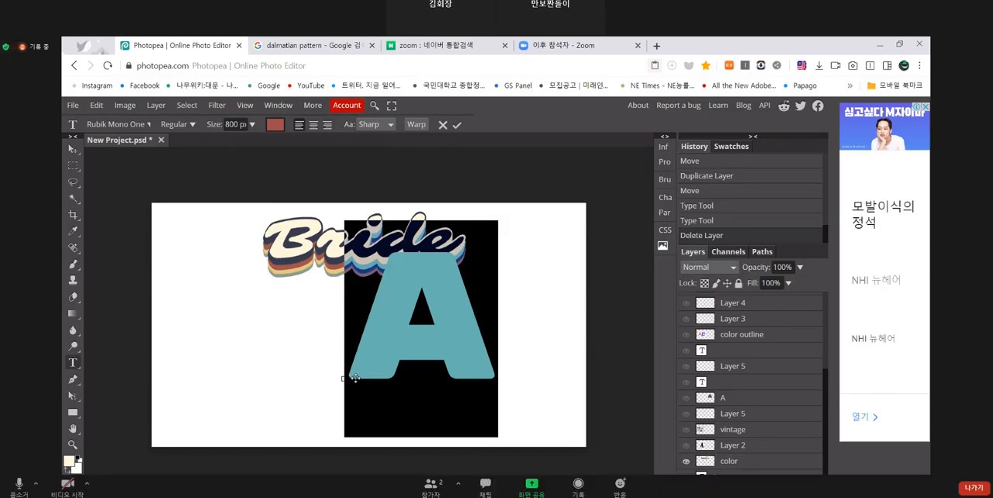
{"action": "left_click", "coordinate": [14, 52]}
{"action": "left_click", "coordinate": [972, 87]}
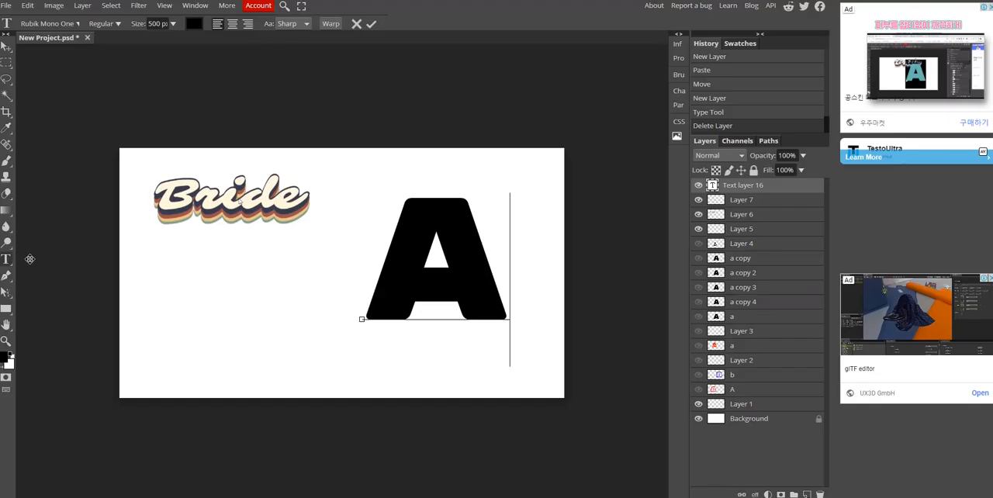
{"action": "left_click_drag", "start_coordinate": [479, 293], "coordinate": [366, 309]}
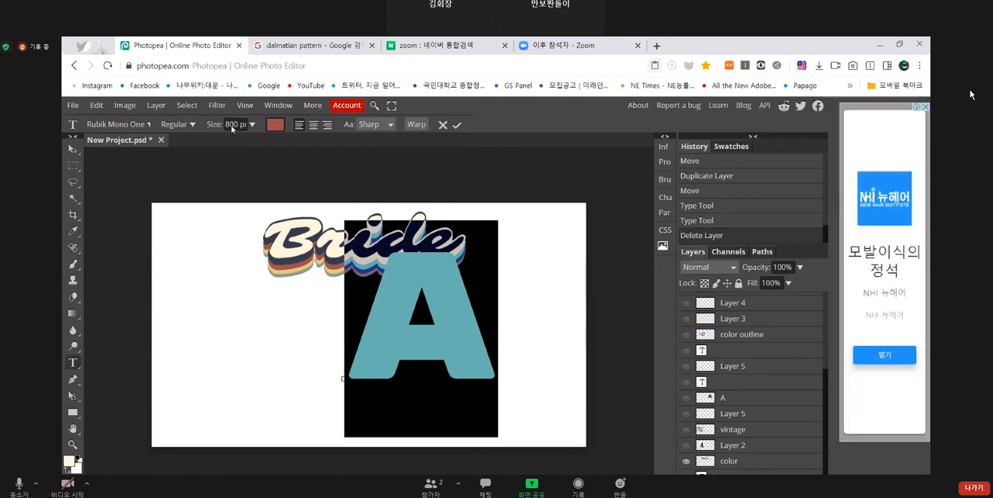
{"action": "left_click", "coordinate": [274, 127]}
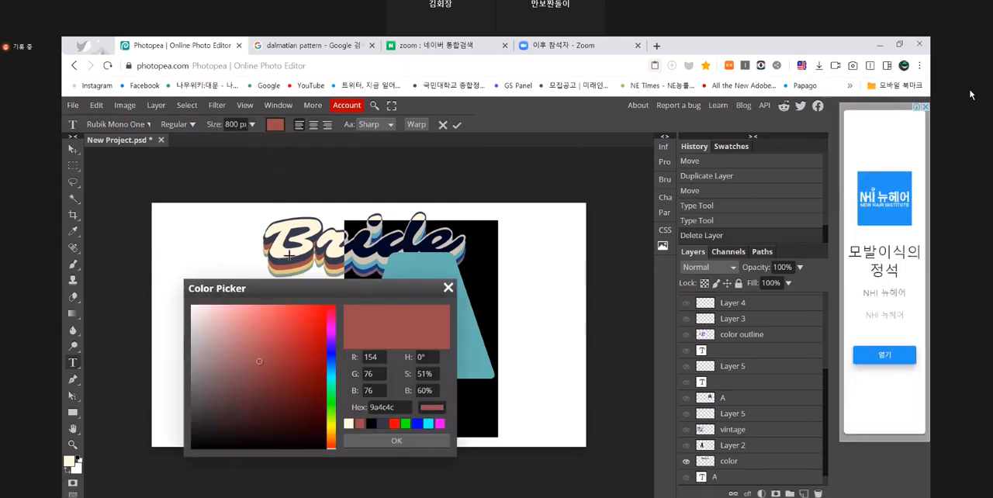
{"action": "type", "text": "E"}
{"action": "key", "text": "BackSpace"}
{"action": "type", "text": "A"}
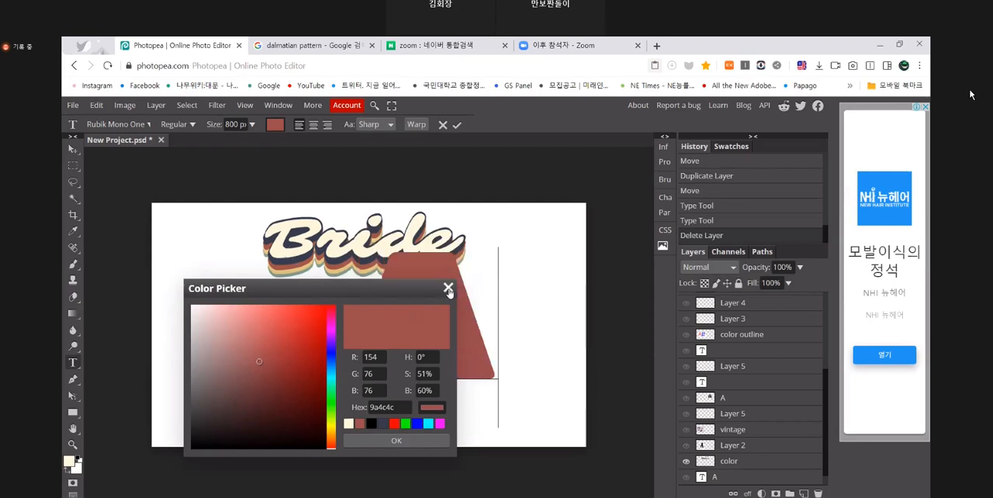
{"action": "left_click", "coordinate": [448, 288]}
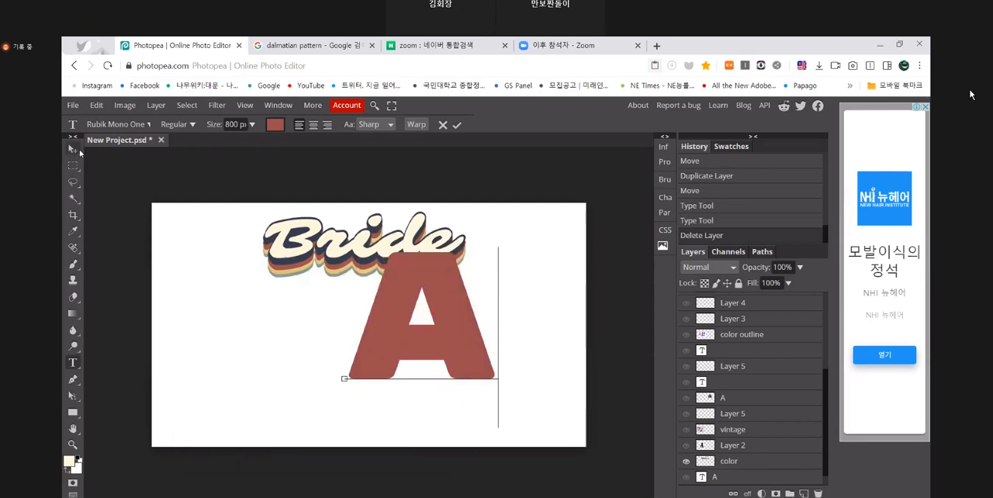
- Following the Zoom demonstration, commit the red letter A and recolour it with cream sampled from the Bride lettering
{"action": "key", "text": "v"}
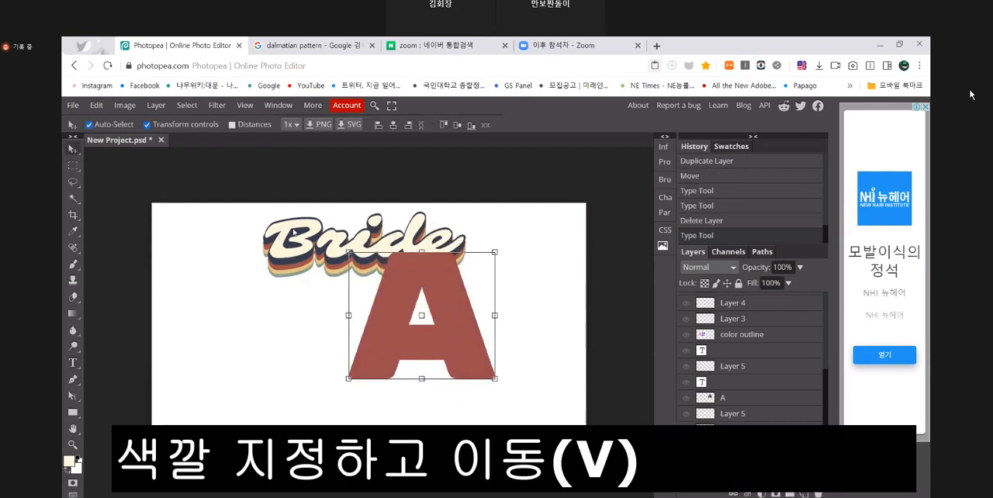
{"action": "key", "text": "t"}
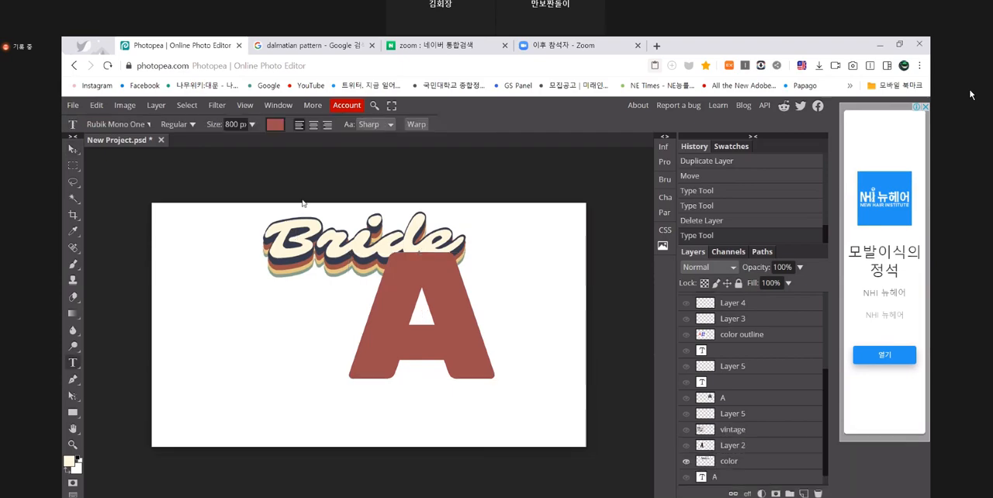
{"action": "left_click", "coordinate": [276, 126]}
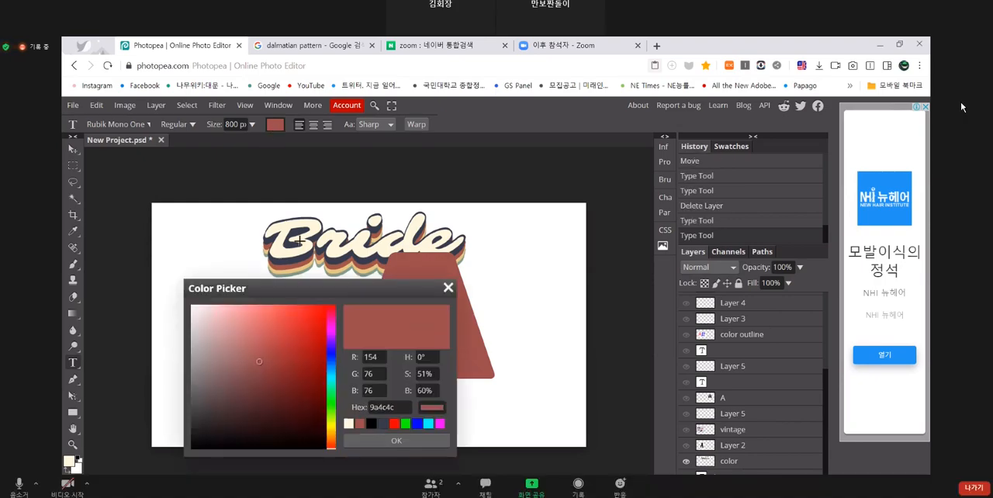
{"action": "key", "text": "i"}
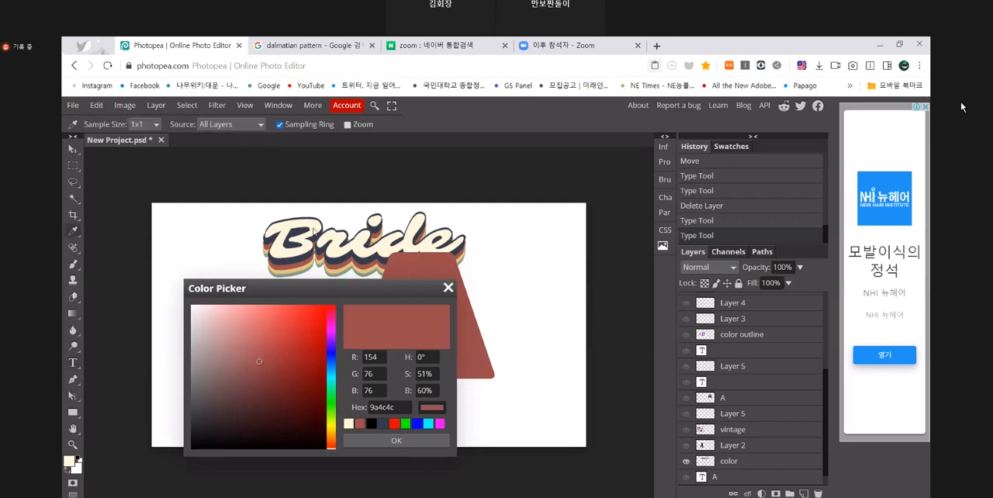
{"action": "left_click", "coordinate": [309, 231]}
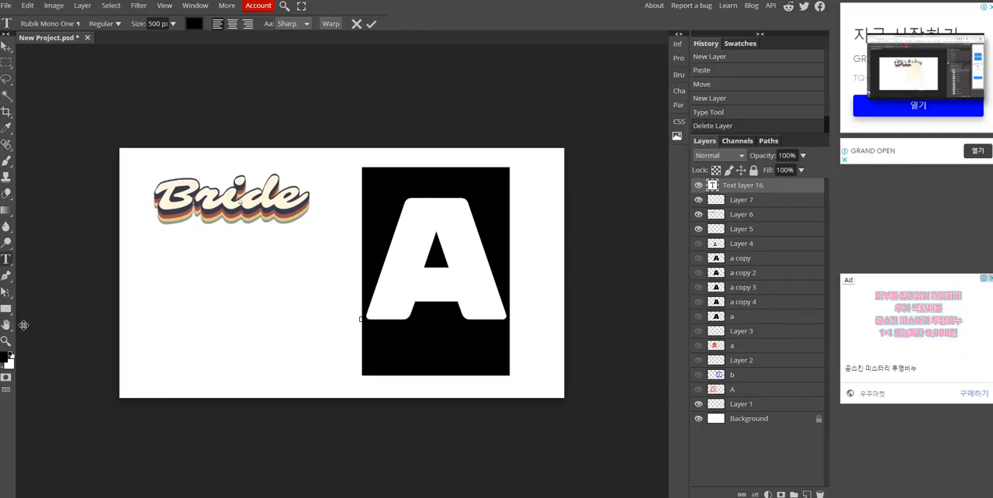
- Try to recolour the local black letter A by sampling cream from the Bride lettering with the Eyedropper
{"action": "left_click", "coordinate": [6, 128]}
{"action": "left_click", "coordinate": [192, 189]}
{"action": "left_click", "coordinate": [476, 258]}
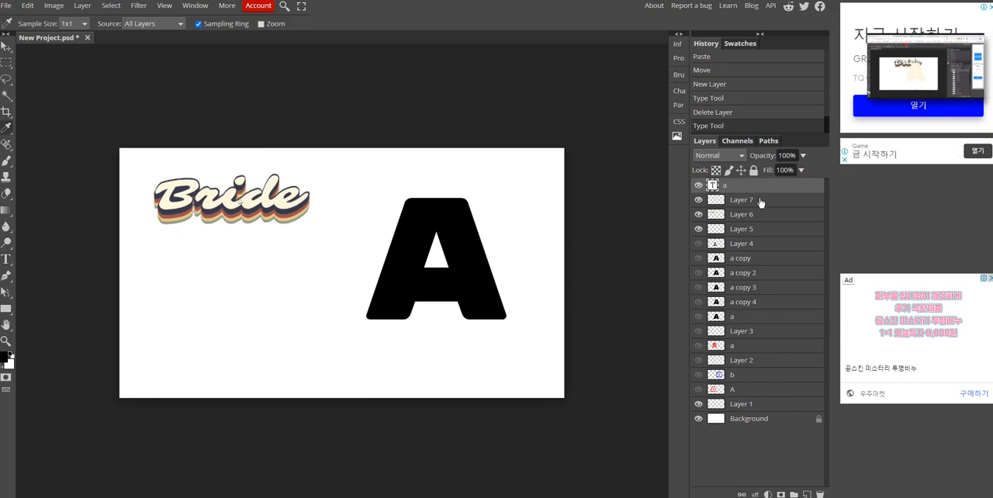
{"action": "left_click", "coordinate": [5, 258]}
{"action": "left_click", "coordinate": [462, 257]}
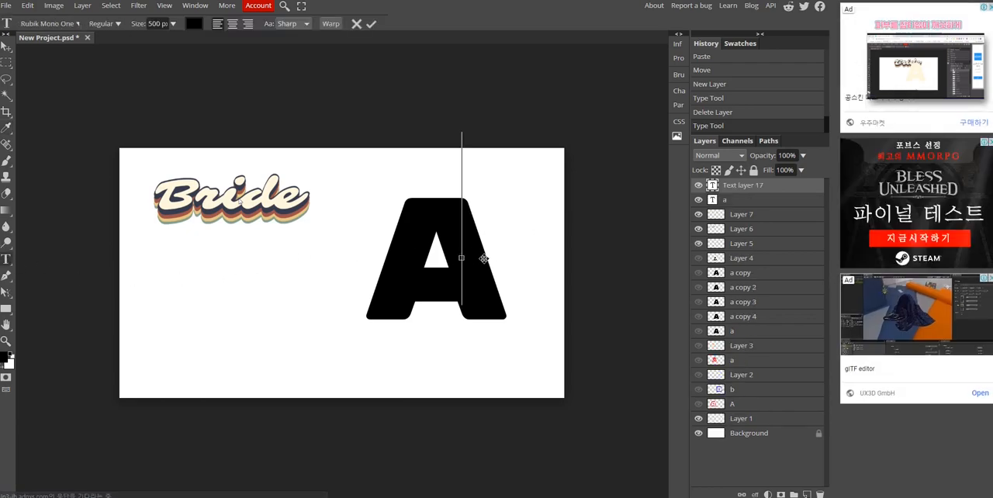
{"action": "left_click_drag", "start_coordinate": [501, 259], "coordinate": [452, 259]}
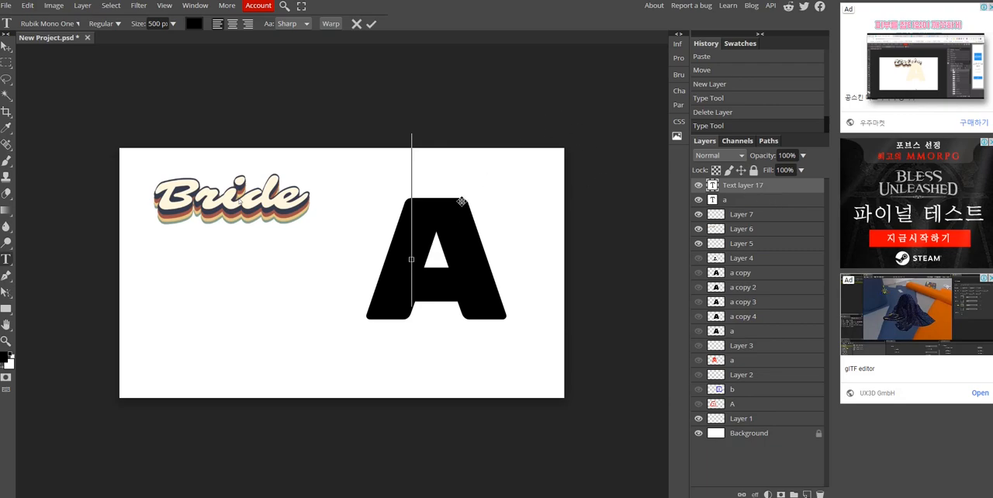
{"action": "right_click", "coordinate": [779, 189]}
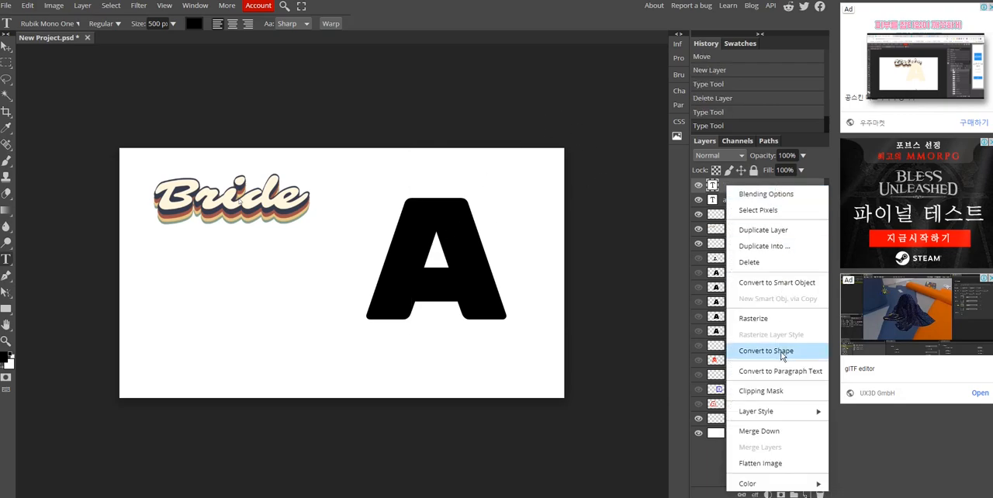
{"action": "left_click", "coordinate": [774, 262]}
{"action": "double_click", "coordinate": [739, 183]}
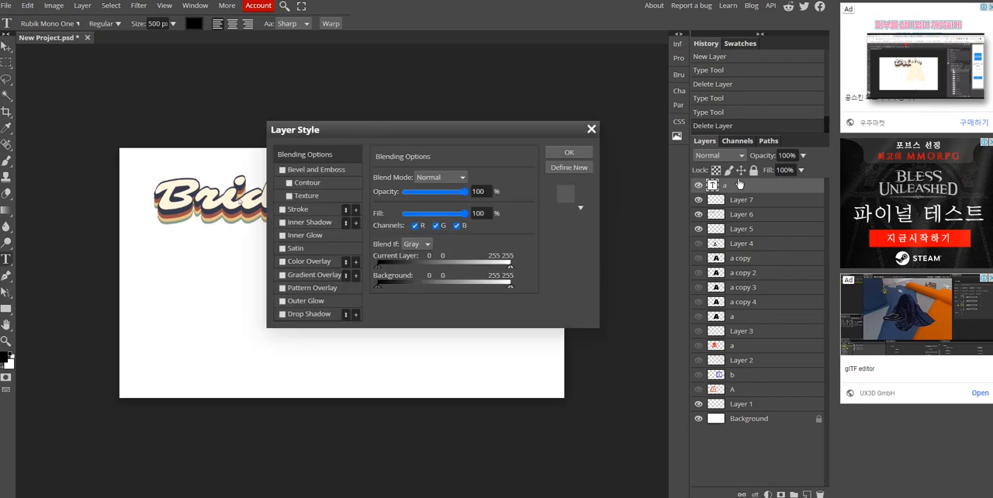
{"action": "left_click", "coordinate": [593, 130]}
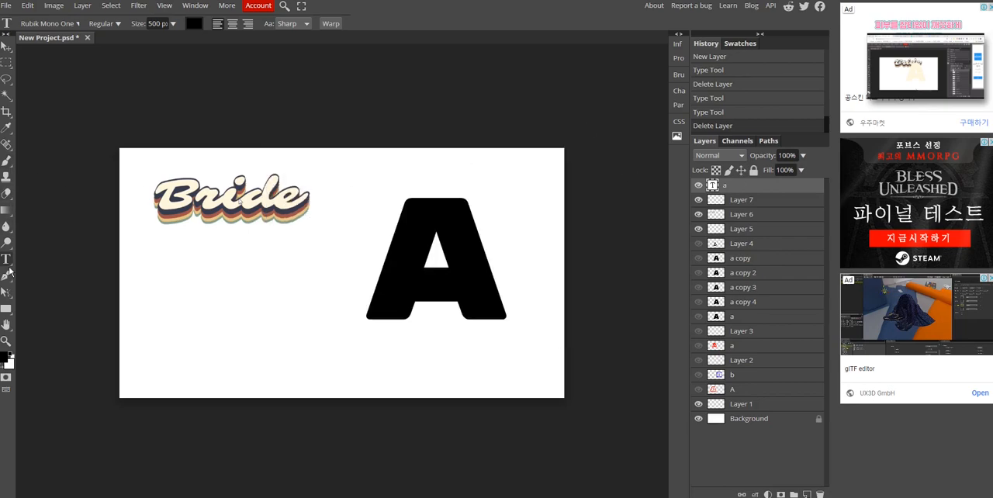
- Recolour the local black letter A with cream fff7de sampled from the Bride lettering
{"action": "double_click", "coordinate": [450, 283]}
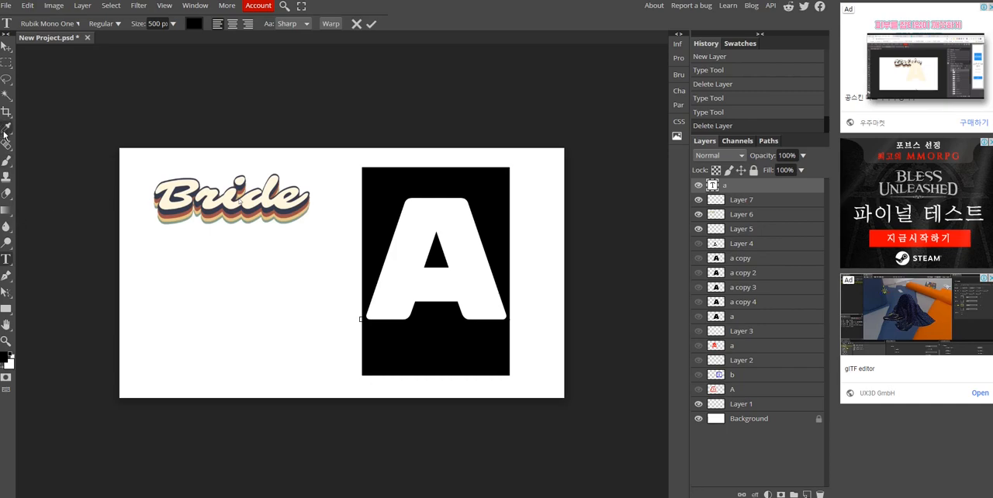
{"action": "left_click", "coordinate": [194, 23]}
{"action": "left_click_drag", "start_coordinate": [203, 85], "coordinate": [241, 240]}
{"action": "left_click", "coordinate": [7, 129]}
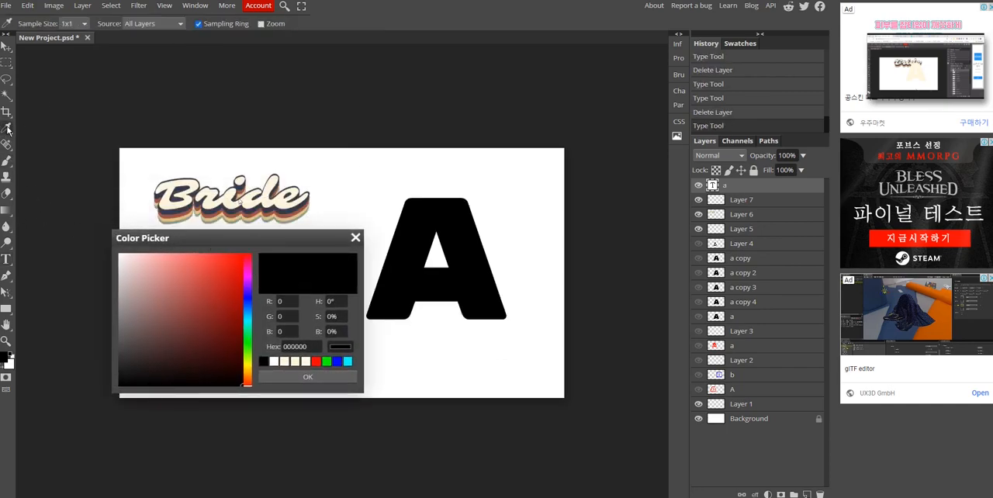
{"action": "left_click", "coordinate": [193, 187]}
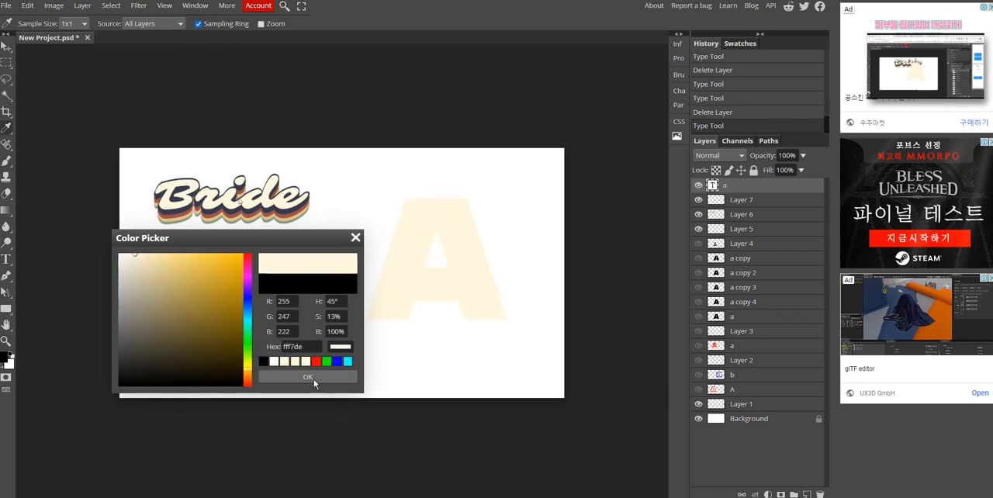
{"action": "left_click", "coordinate": [313, 378]}
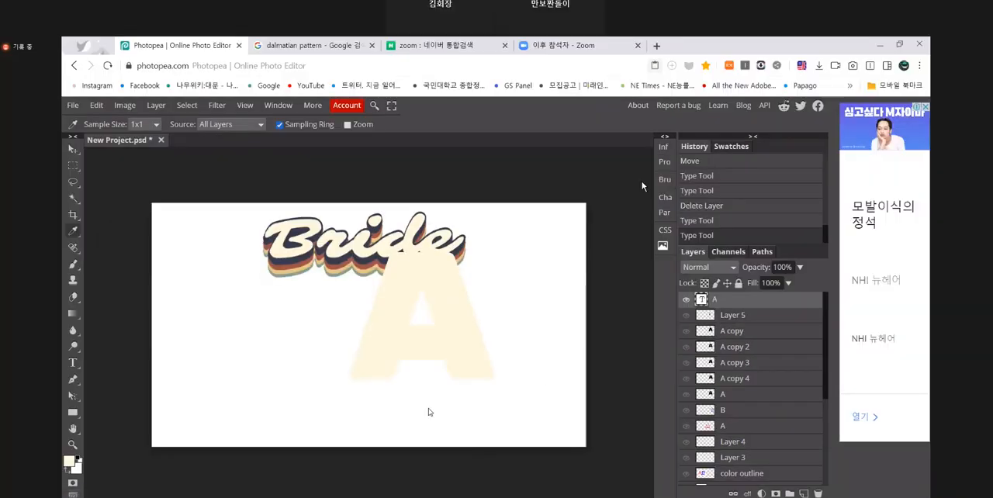
- In the Zoom demonstration, duplicate the cream A text layer and try to recolour the copy from the Bride lettering
{"action": "key", "text": "ctrl+j"}
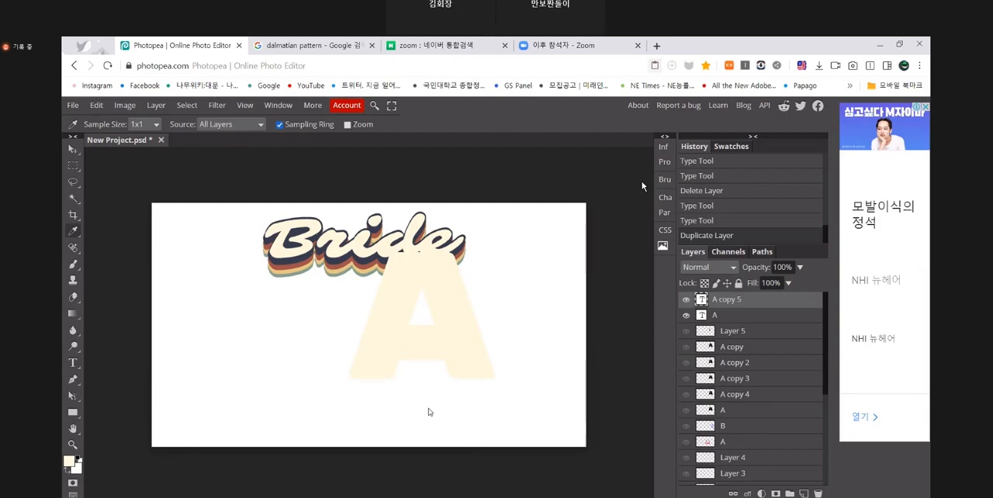
{"action": "key", "text": "t"}
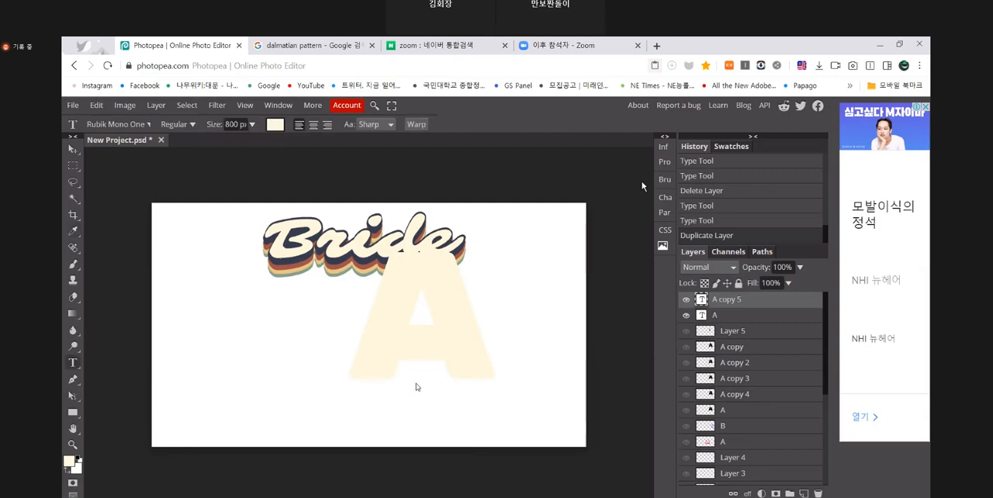
{"action": "left_click", "coordinate": [275, 126]}
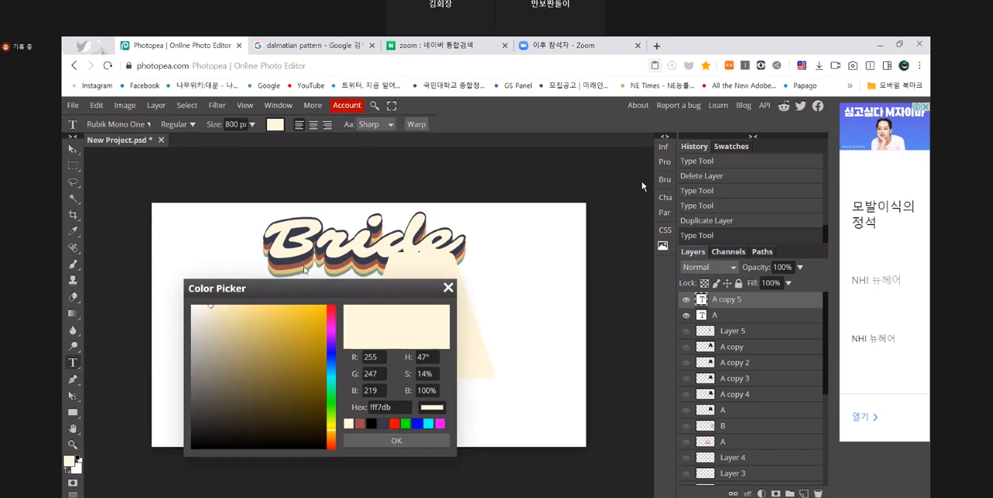
{"action": "left_click", "coordinate": [303, 266]}
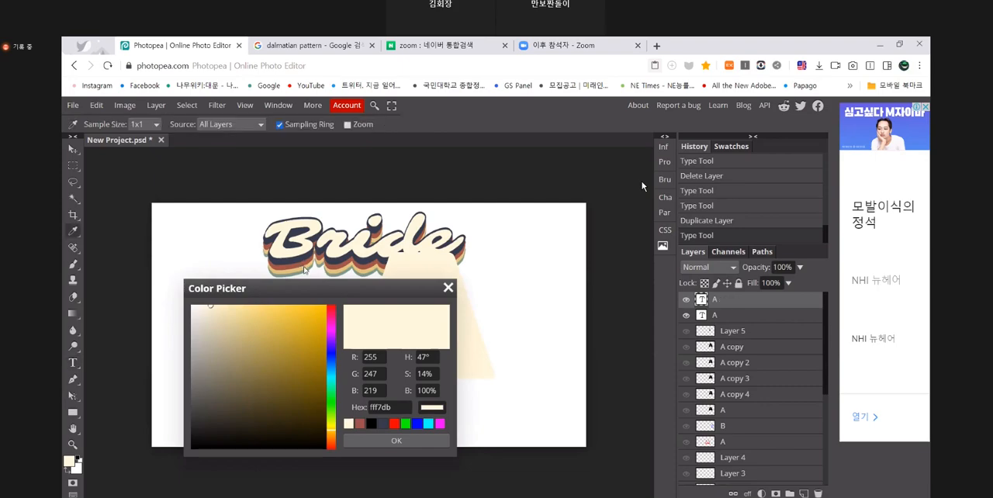
{"action": "key", "text": "Return"}
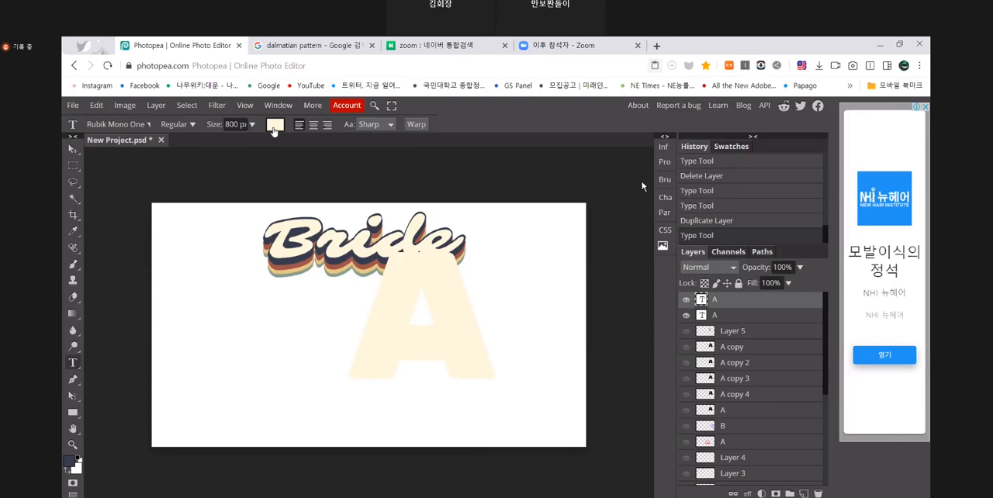
- Recolour the duplicated A in the Zoom demonstration with navy 343c4c sampled from the Bride lettering's shadow
{"action": "left_click", "coordinate": [274, 126]}
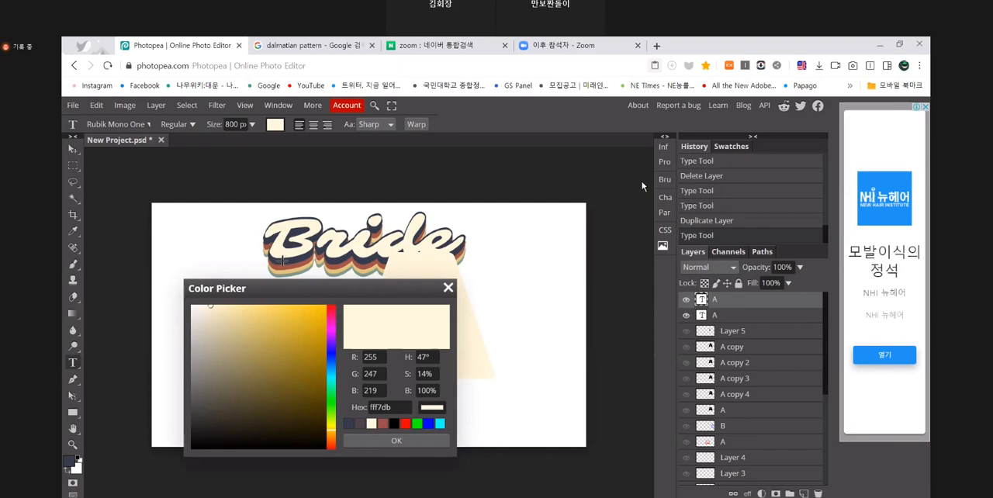
{"action": "left_click", "coordinate": [282, 262]}
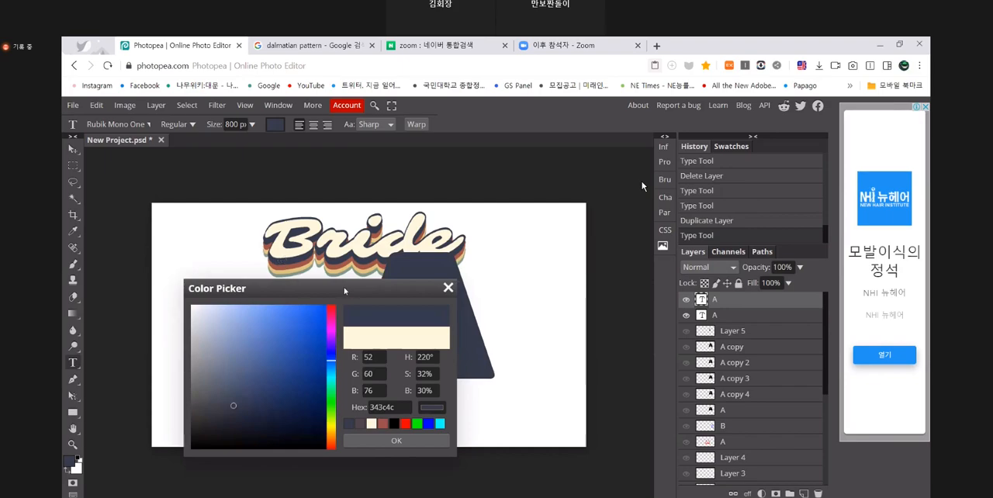
{"action": "left_click_drag", "start_coordinate": [348, 292], "coordinate": [322, 298]}
{"action": "left_click", "coordinate": [371, 446]}
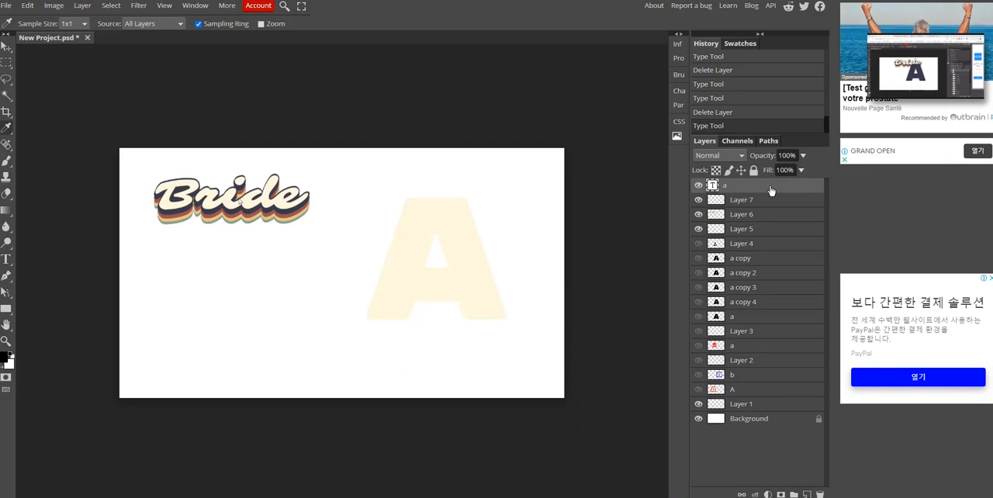
- Duplicate the local cream A text layer and recolour the copy with navy 35394d sampled from the Bride lettering
{"action": "key", "text": "ctrl+j"}
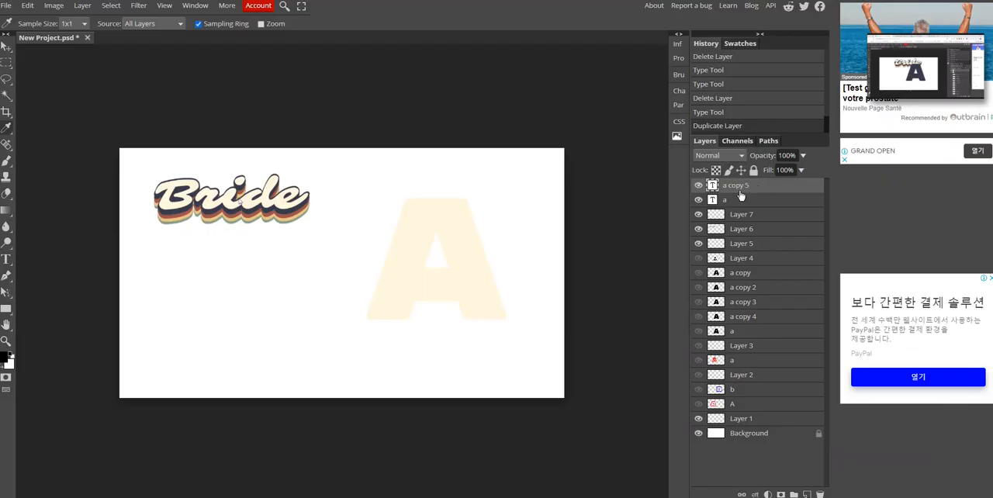
{"action": "left_click", "coordinate": [5, 258]}
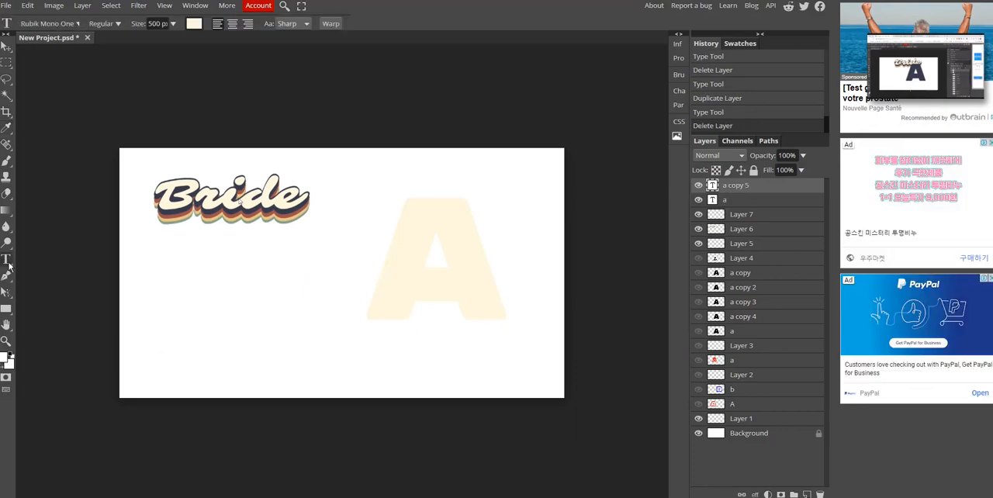
{"action": "double_click", "coordinate": [438, 277]}
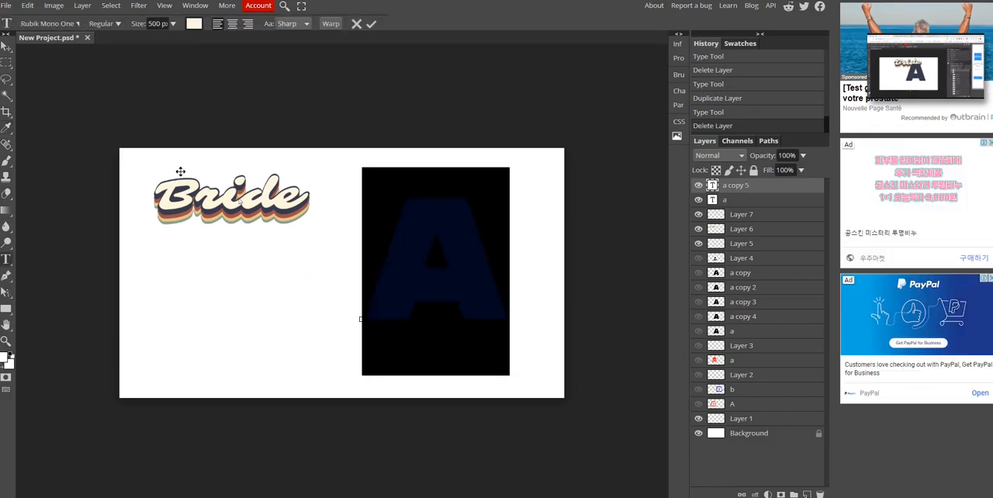
{"action": "left_click", "coordinate": [194, 24]}
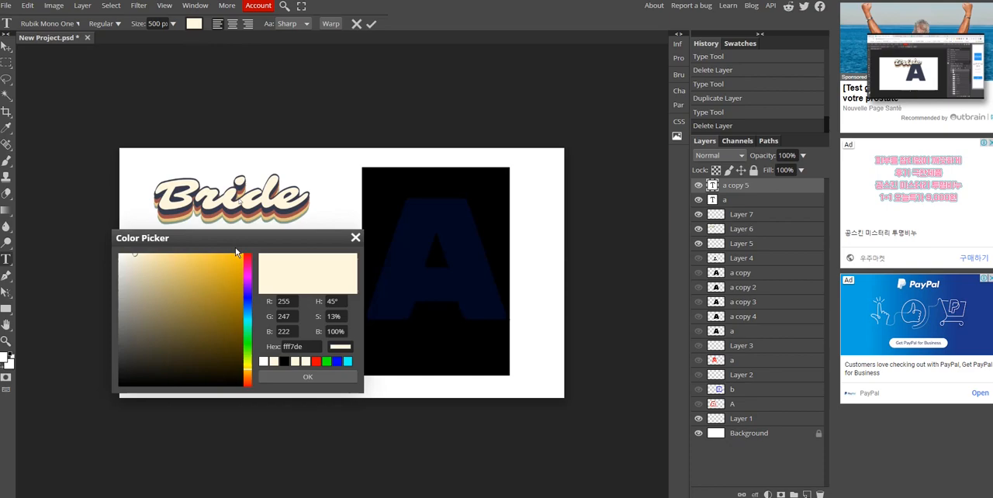
{"action": "left_click", "coordinate": [7, 127]}
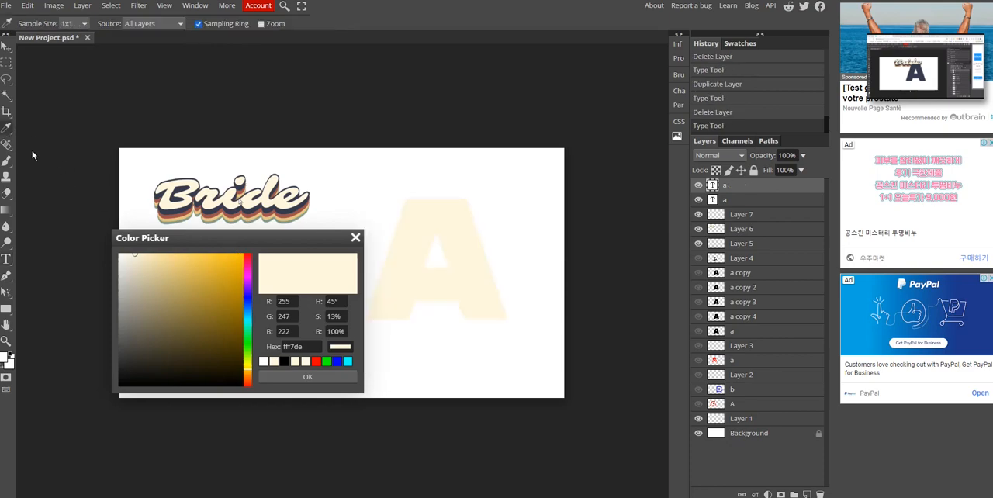
{"action": "left_click", "coordinate": [177, 216]}
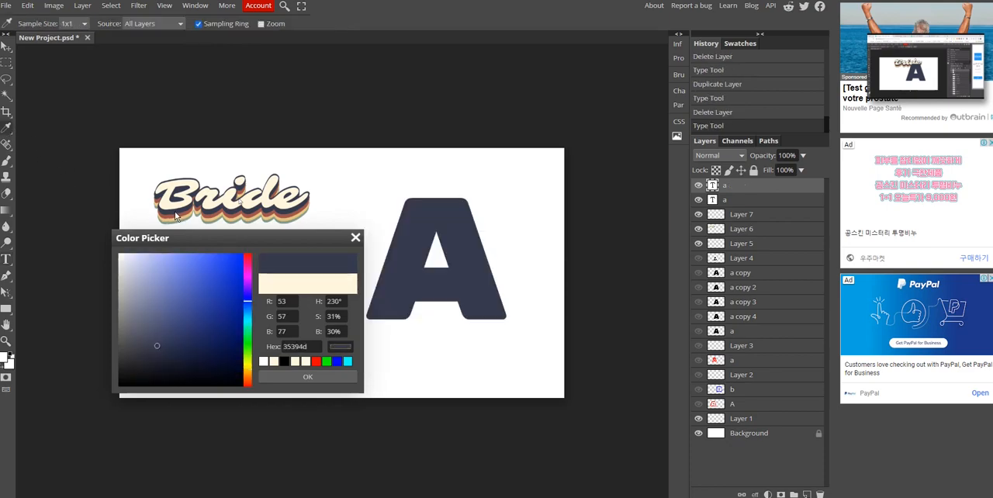
{"action": "left_click", "coordinate": [318, 377]}
- Hide and show the local navy A layer to compare it with the cream A beneath
{"action": "left_click", "coordinate": [733, 202]}
{"action": "left_click", "coordinate": [699, 186]}
{"action": "left_click", "coordinate": [699, 186]}
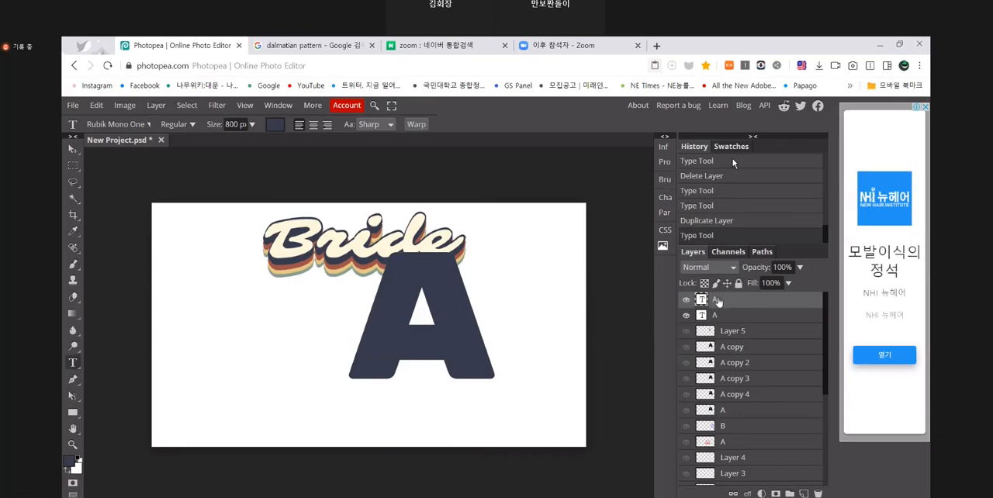
- Rename the navy A layer to 남색 in both the Zoom demonstration and the local document
{"action": "double_click", "coordinate": [718, 300]}
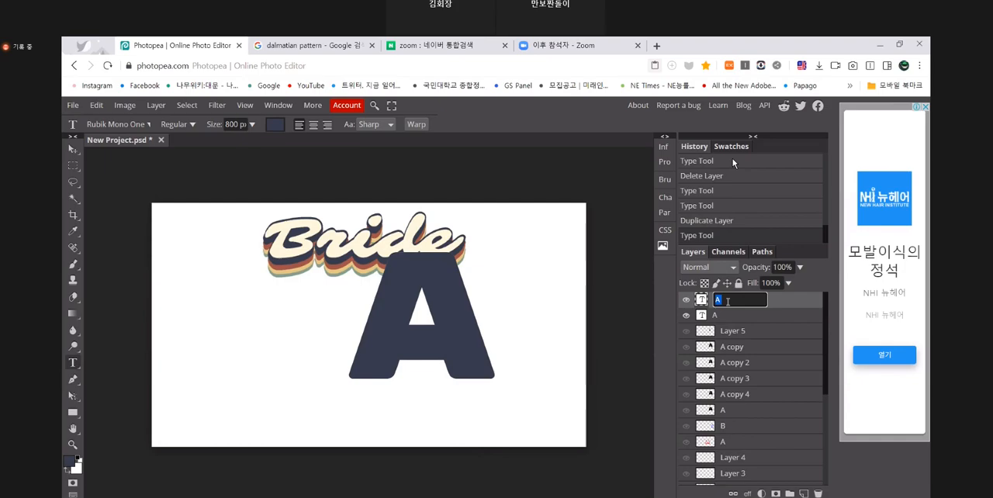
{"action": "type", "text": "남세"}
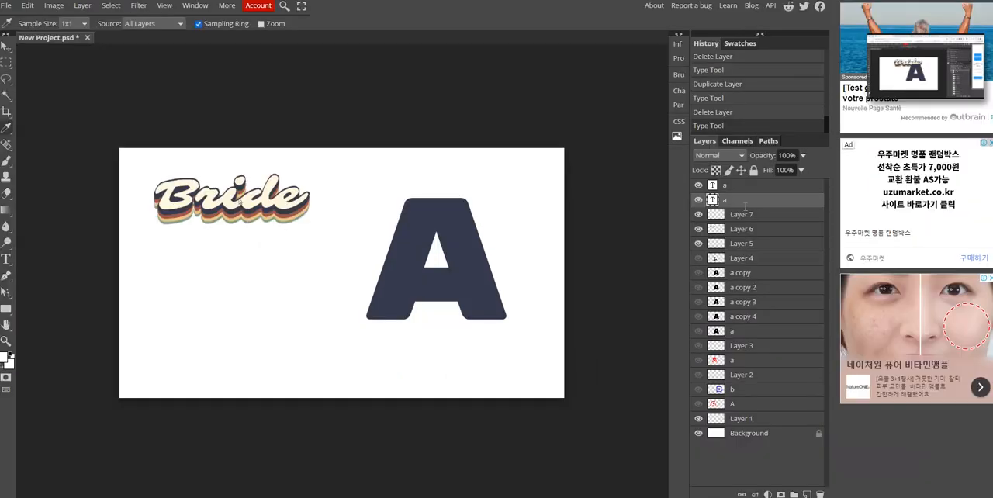
{"action": "double_click", "coordinate": [737, 186]}
{"action": "type", "text": "ㅅ남색"}
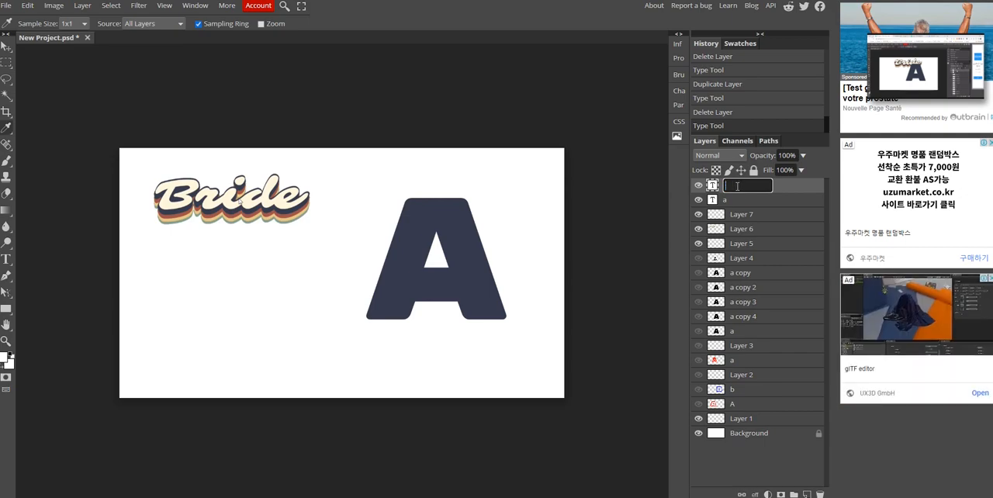
{"action": "key", "text": "Return"}
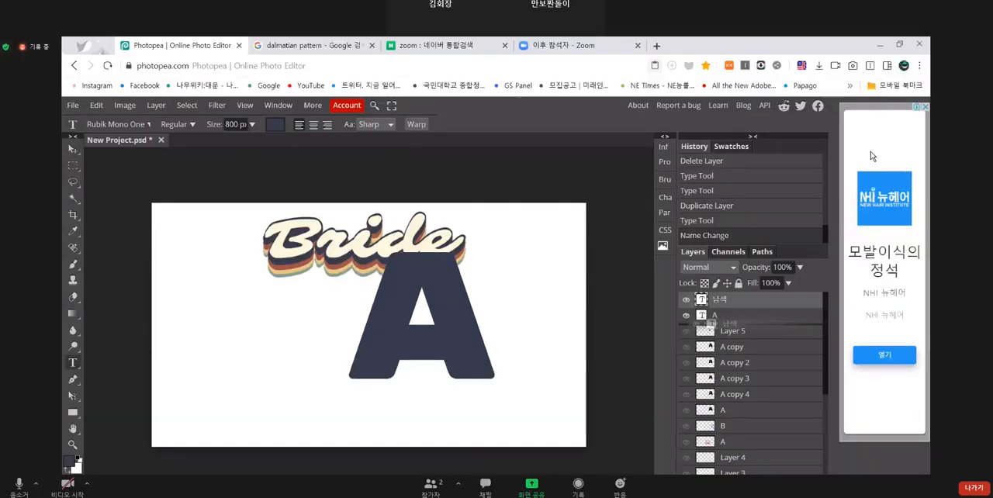
- Place the 남색 layer below the cream A layer in both the Zoom demonstration and the local document
{"action": "left_click_drag", "start_coordinate": [729, 321], "coordinate": [726, 327]}
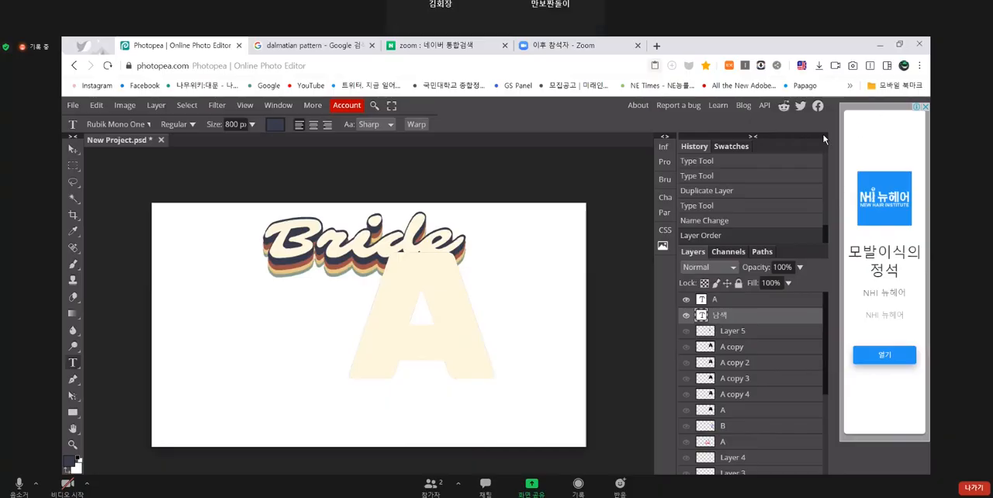
{"action": "left_click", "coordinate": [73, 148]}
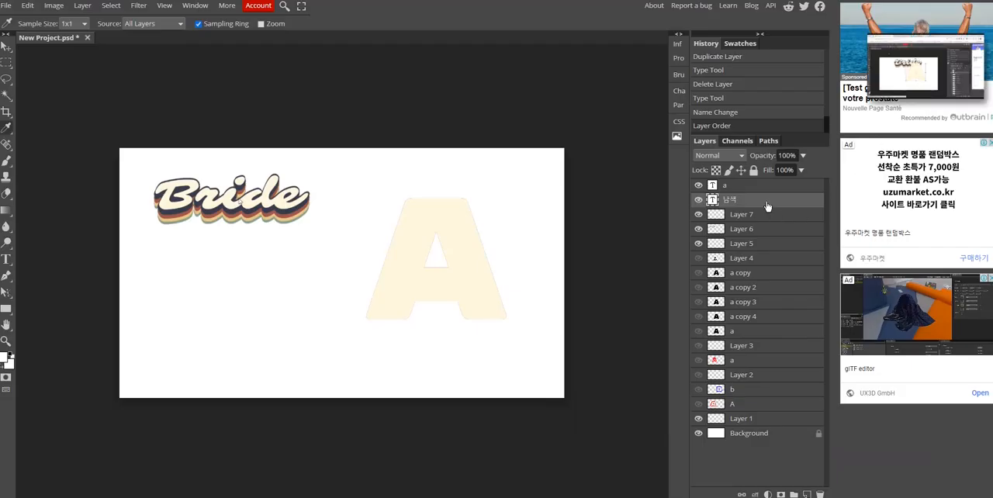
{"action": "left_click", "coordinate": [5, 48]}
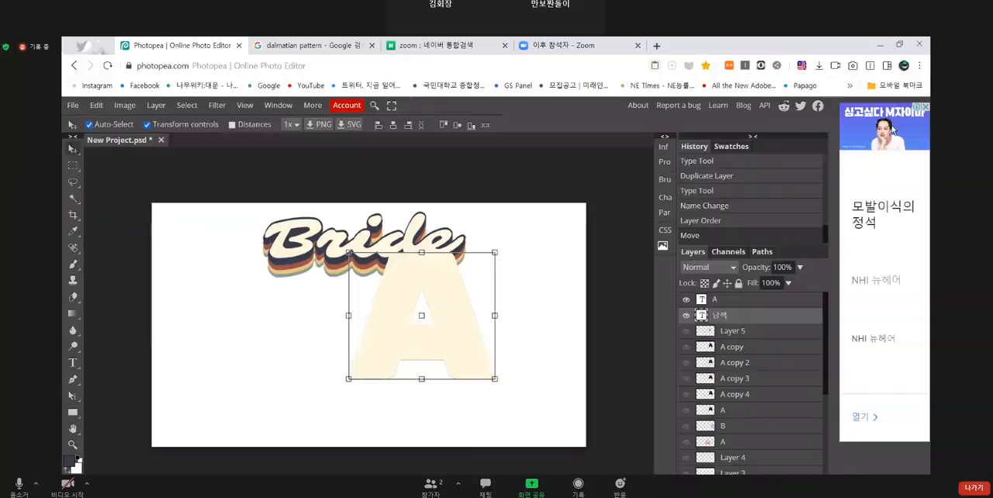
- In the Zoom demonstration, nudge the navy A straight down to form a shadow beneath the cream A
{"action": "key", "text": "Down"}
{"action": "key", "text": "Down"}
{"action": "key", "text": "Down"}
{"action": "key", "text": "Down"}
{"action": "key", "text": "Down"}
{"action": "key", "text": "Down"}
{"action": "key", "text": "Down"}
{"action": "key", "text": "Down"}
{"action": "key", "text": "Down"}
{"action": "key", "text": "Down"}
{"action": "key", "text": "Down"}
{"action": "key", "text": "Down"}
{"action": "key", "text": "Down"}
{"action": "key", "text": "Down"}
{"action": "key", "text": "Down"}
{"action": "key", "text": "Down"}
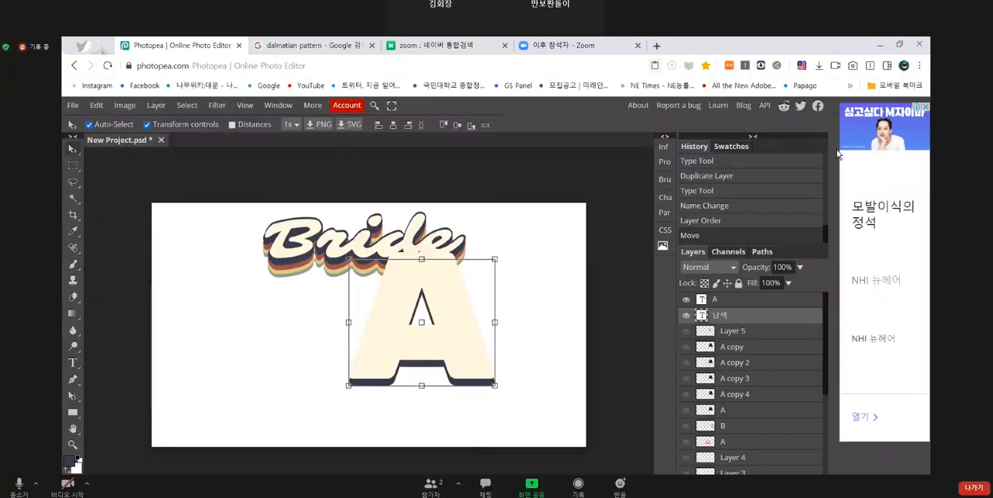
{"action": "key", "text": "Down"}
{"action": "key", "text": "Down"}
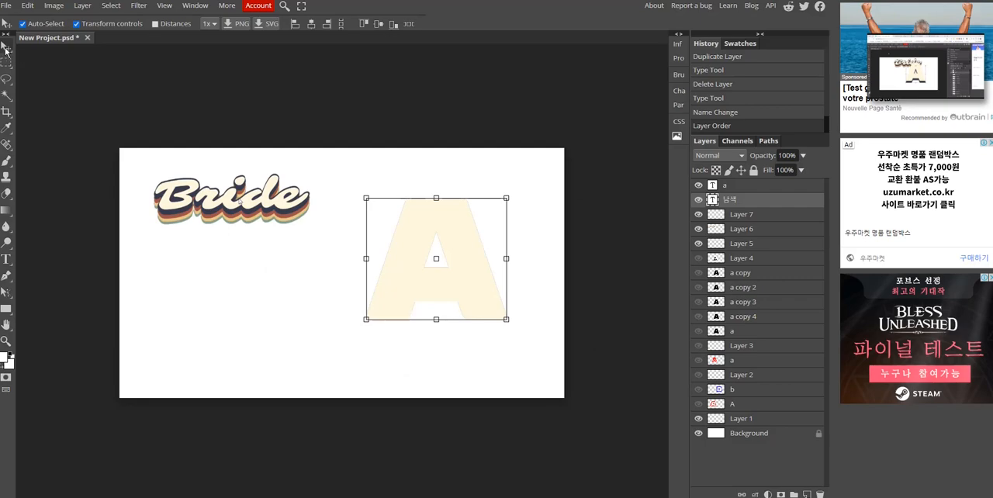
- Nudge the local 남색 letter straight down so it forms a navy shadow under the cream A
{"action": "key", "text": "Down"}
{"action": "key", "text": "Down"}
{"action": "key", "text": "Down"}
{"action": "key", "text": "Down"}
{"action": "key", "text": "Down"}
{"action": "key", "text": "Down"}
{"action": "key", "text": "Down"}
{"action": "key", "text": "Down"}
{"action": "key", "text": "Down"}
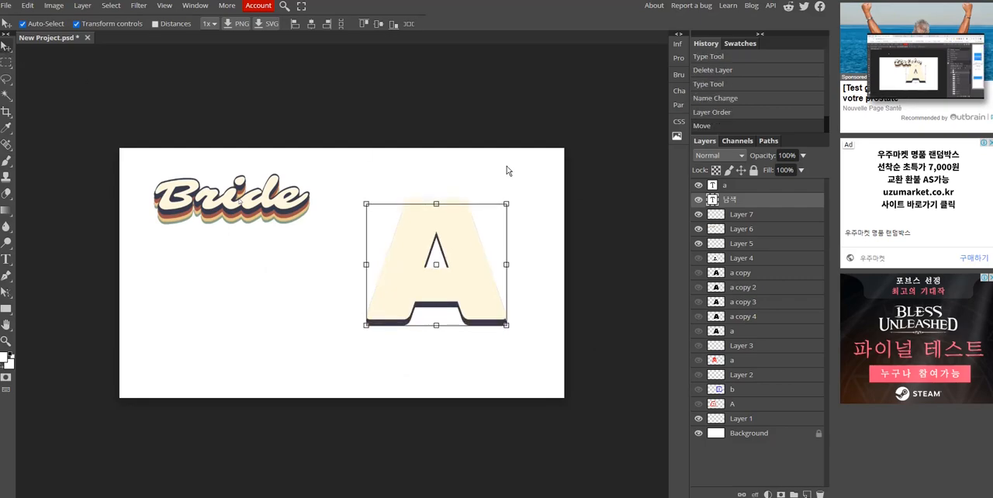
{"action": "key", "text": "Down"}
{"action": "key", "text": "Down"}
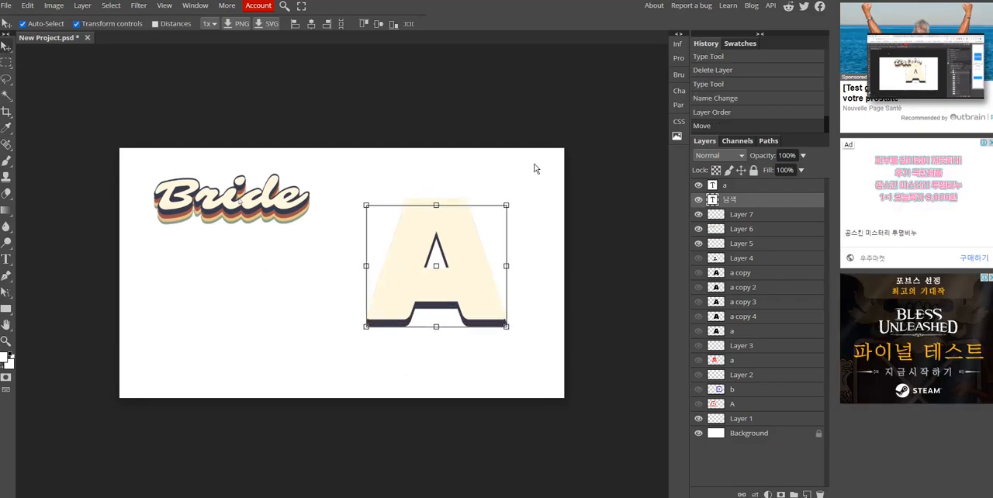
{"action": "key", "text": "Down"}
{"action": "key", "text": "Down"}
{"action": "key", "text": "Down"}
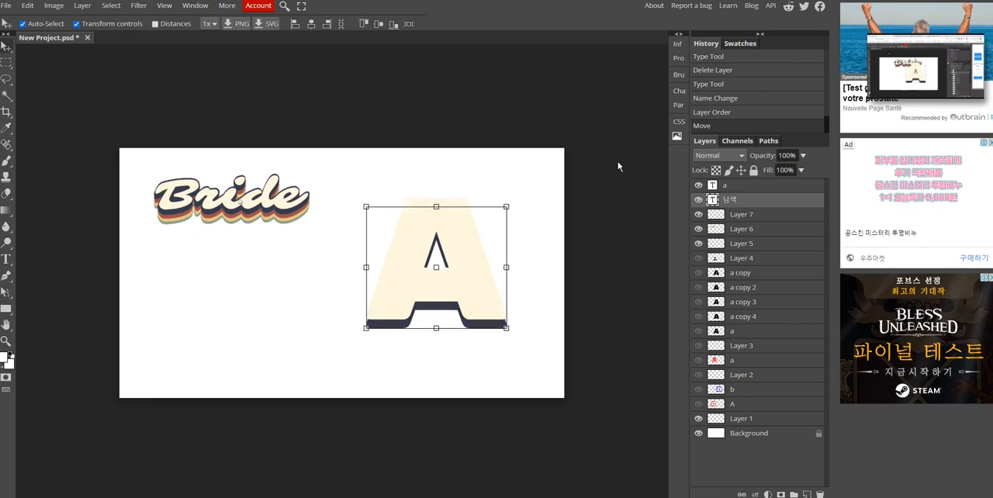
{"action": "left_click", "coordinate": [617, 161]}
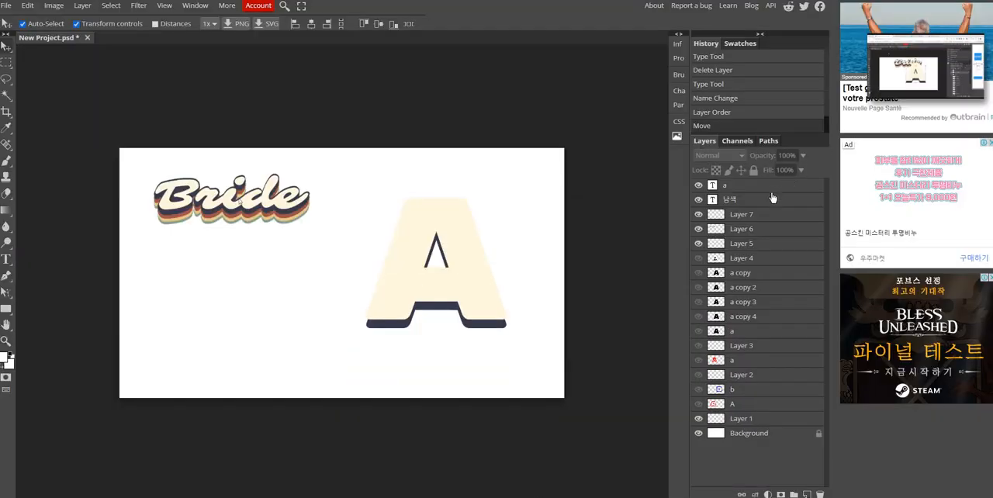
- Duplicate the local 남색 layer and recolour the copy by sampling the reddish-brown band of the Bride lettering
{"action": "left_click", "coordinate": [737, 199]}
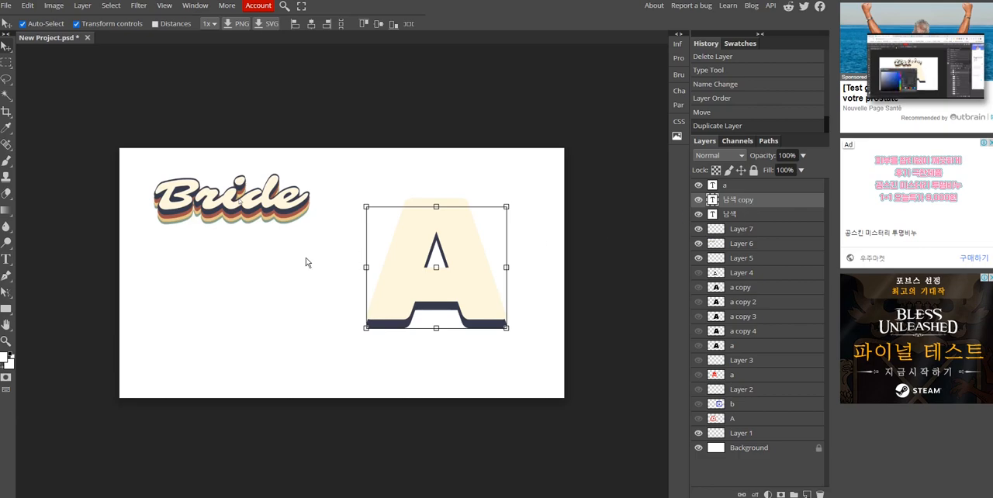
{"action": "left_click", "coordinate": [6, 259]}
{"action": "left_click", "coordinate": [194, 24]}
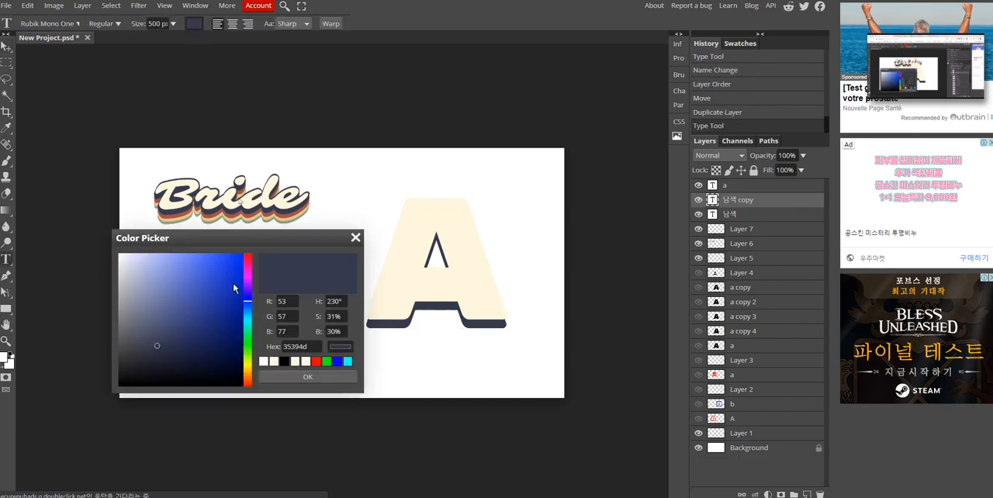
{"action": "left_click", "coordinate": [7, 127]}
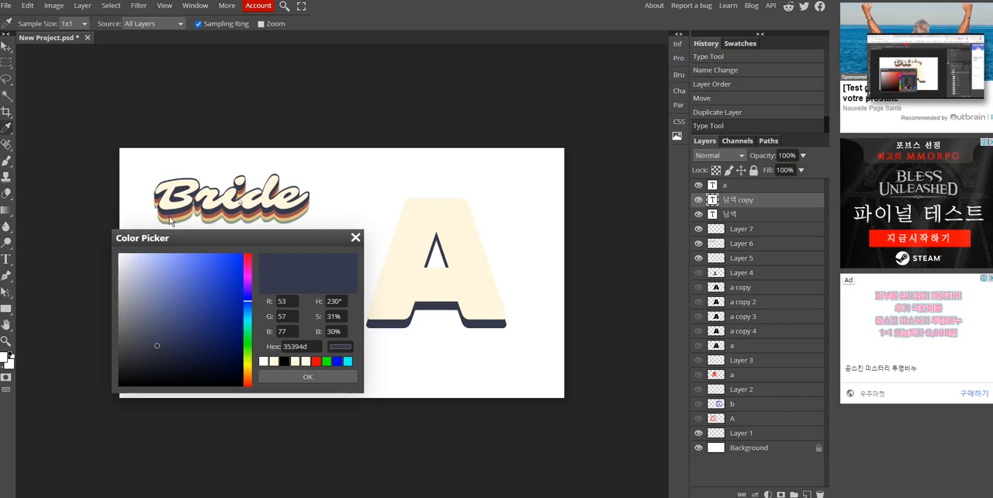
{"action": "left_click", "coordinate": [172, 221]}
{"action": "left_click", "coordinate": [319, 379]}
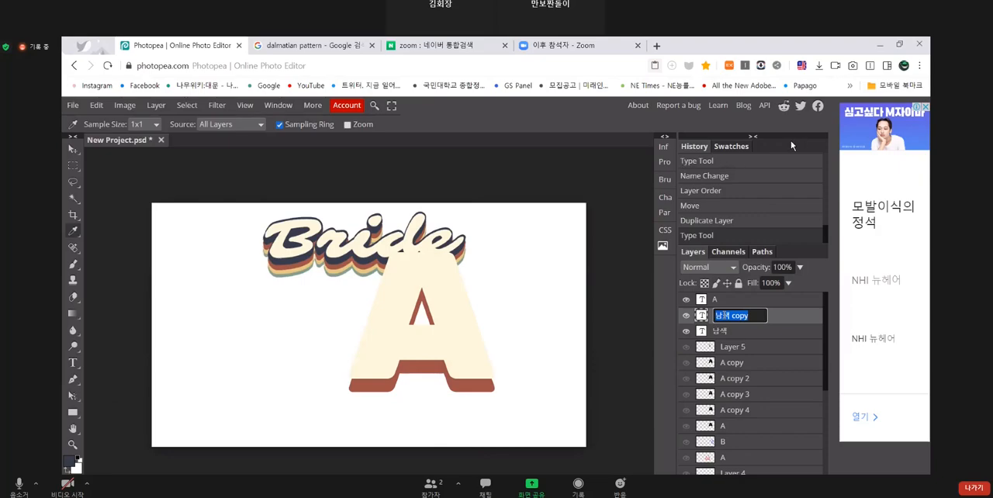
- Rename the reddish-brown copy layer as 주황 in both the Zoom demonstration and the local document
{"action": "key", "text": "BackSpace"}
{"action": "type", "text": "주황"}
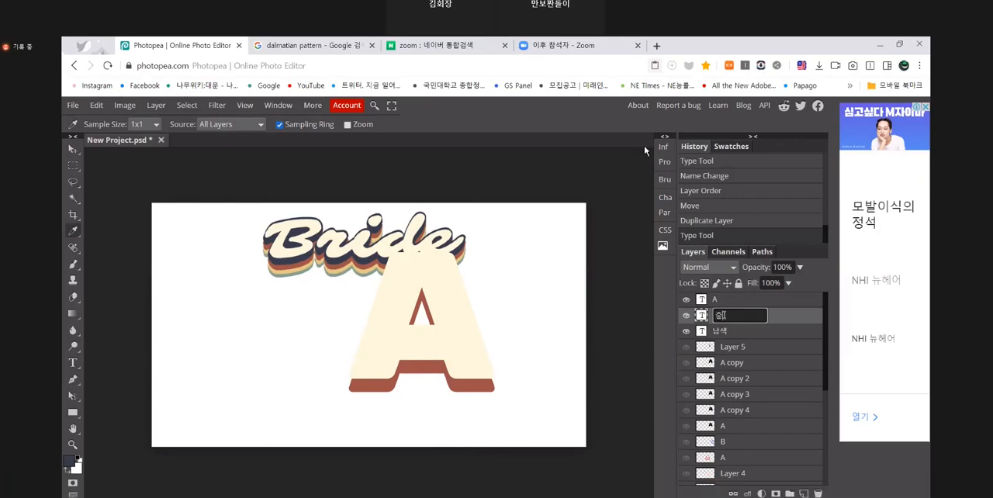
{"action": "key", "text": "Return"}
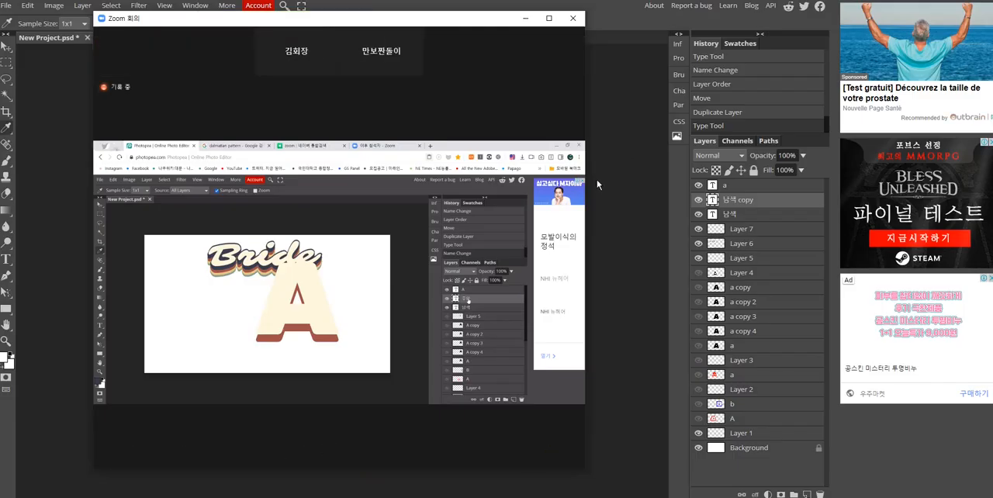
{"action": "key", "text": "BackSpace"}
{"action": "type", "text": "주황"}
{"action": "key", "text": "Return"}
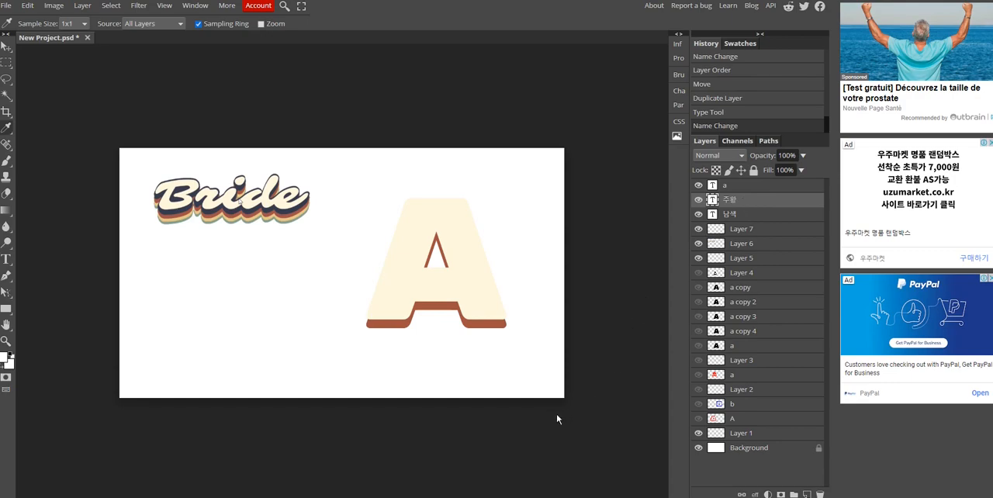
- Place the local 주황 layer below 남색 and nudge it straight down as a thin reddish-brown band beneath the navy shadow
{"action": "left_click_drag", "start_coordinate": [740, 202], "coordinate": [747, 224]}
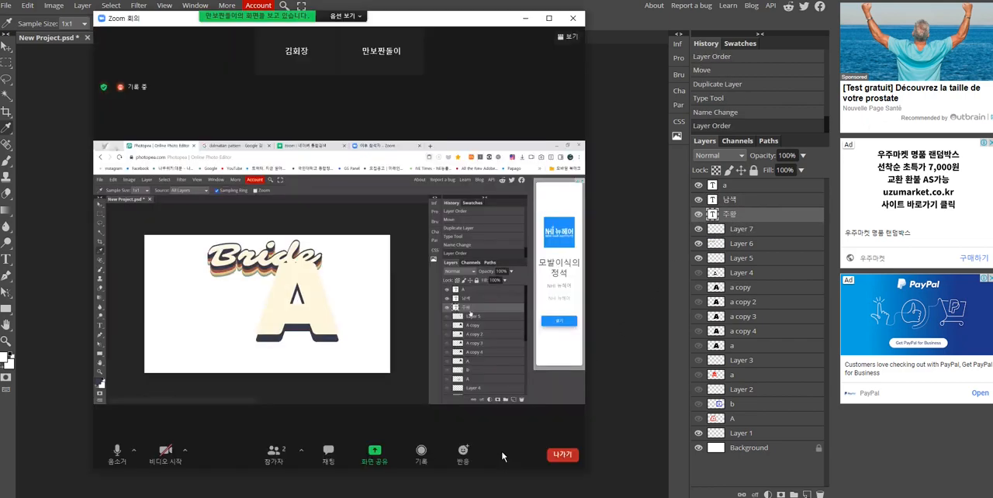
{"action": "left_click", "coordinate": [627, 235]}
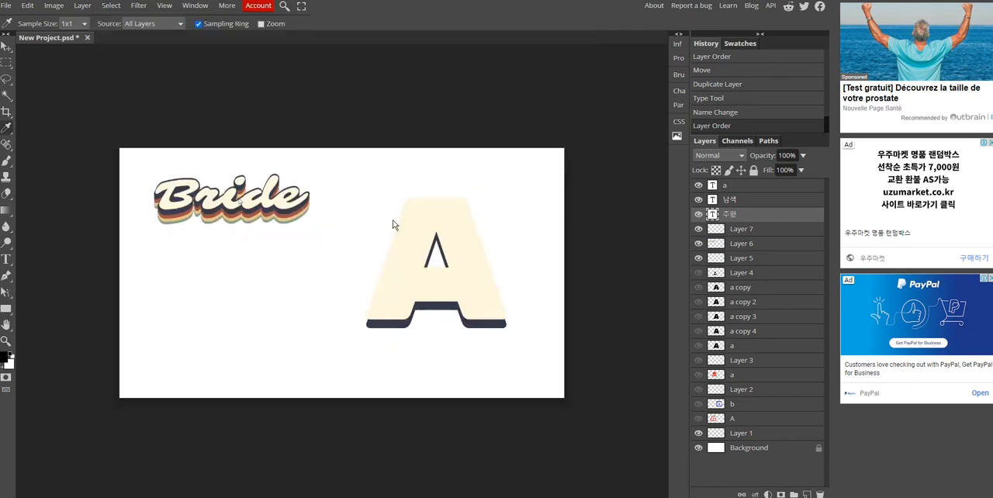
{"action": "left_click", "coordinate": [8, 47]}
{"action": "key", "text": "Down"}
{"action": "key", "text": "Down"}
{"action": "key", "text": "Down"}
{"action": "key", "text": "Down"}
{"action": "key", "text": "Down"}
{"action": "key", "text": "Down"}
{"action": "key", "text": "Down"}
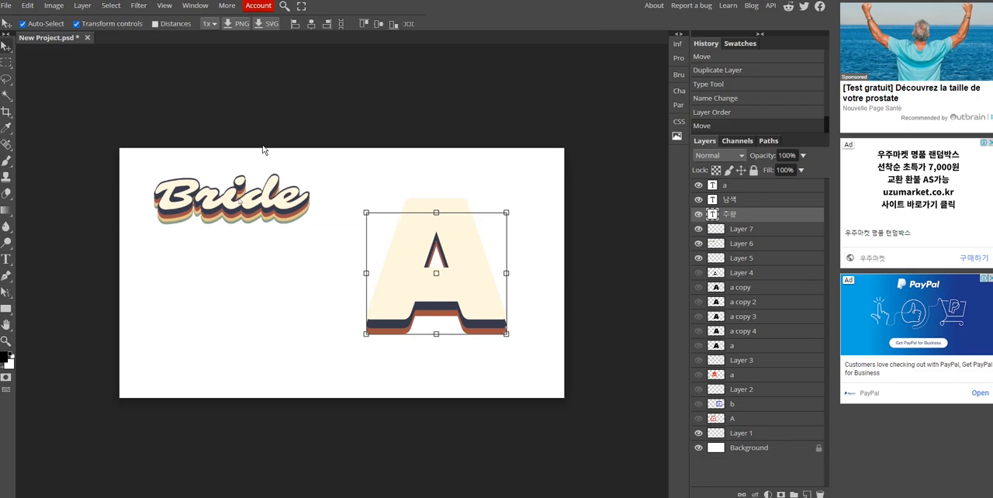
{"action": "key", "text": "Up"}
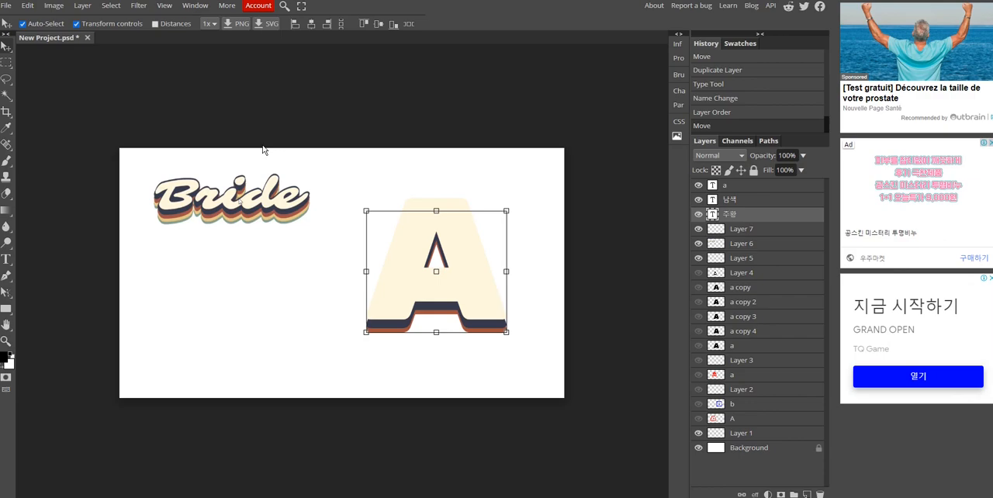
{"action": "key", "text": "Down"}
{"action": "key", "text": "Down"}
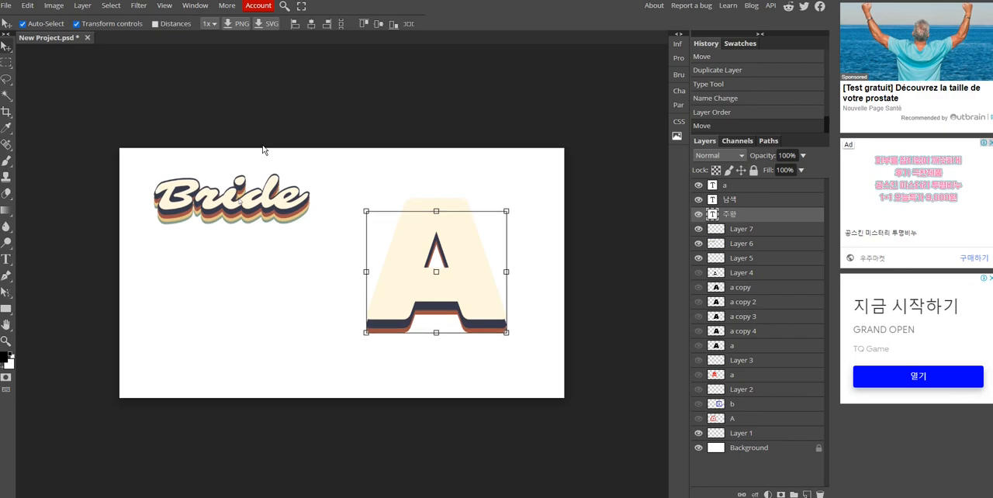
{"action": "key", "text": "Up"}
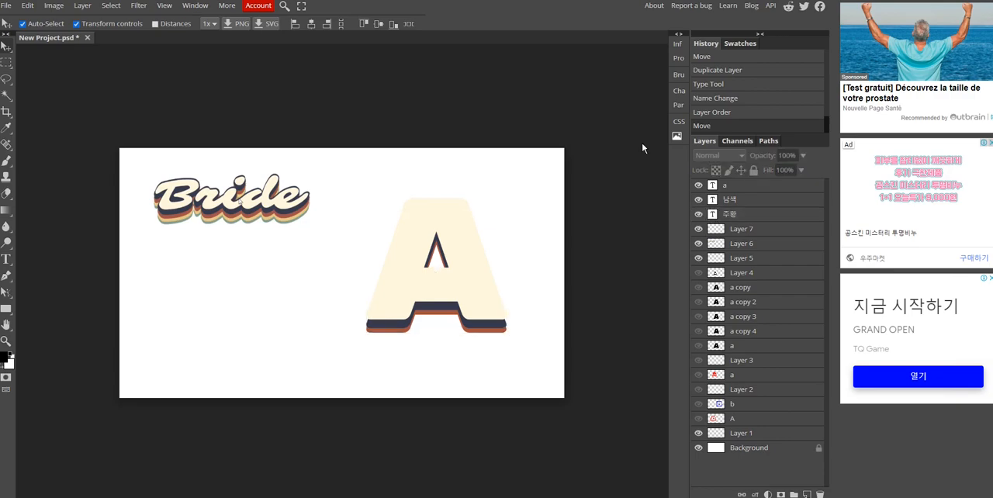
- Rasterize the cream A text layer in both the Zoom demonstration and the local document
{"action": "left_click", "coordinate": [729, 188]}
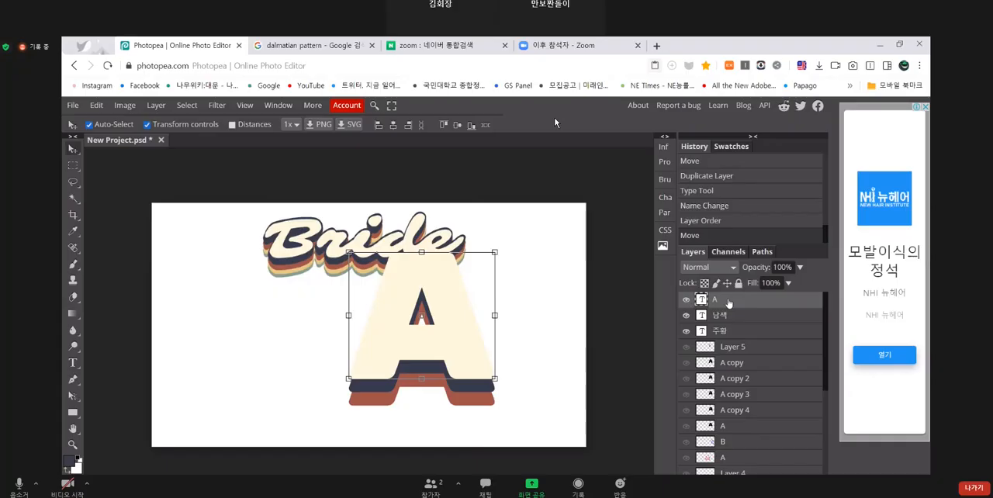
{"action": "right_click", "coordinate": [727, 301]}
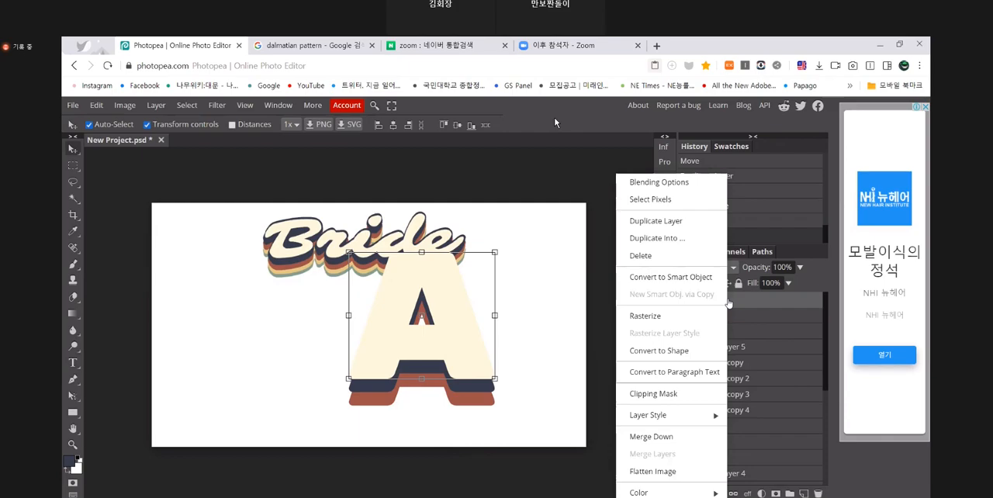
{"action": "left_click", "coordinate": [671, 316]}
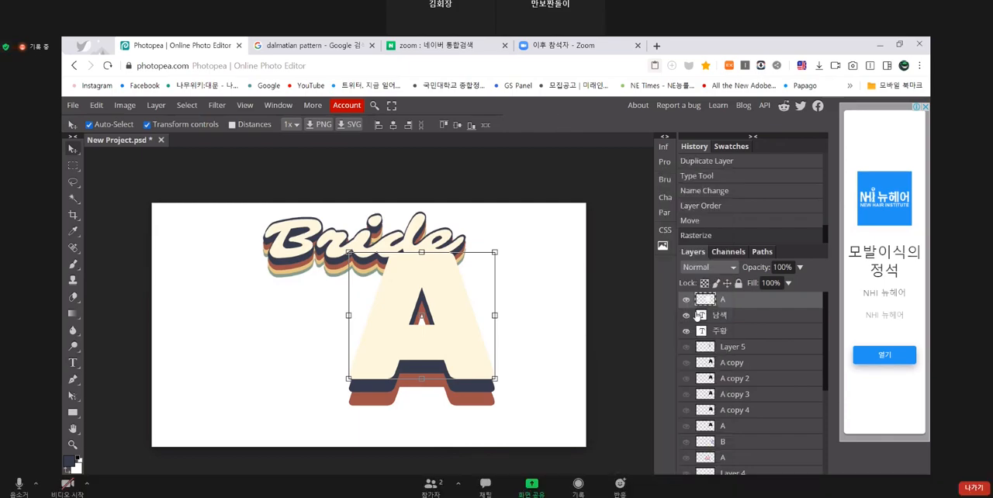
{"action": "key", "text": "Escape"}
{"action": "left_click", "coordinate": [628, 234]}
{"action": "right_click", "coordinate": [733, 186]}
{"action": "left_click", "coordinate": [743, 297]}
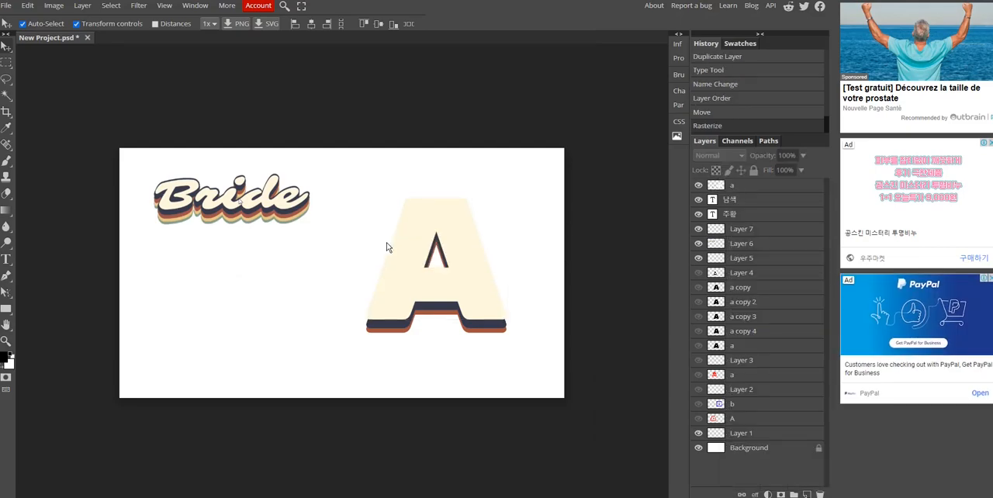
- Switch to the Zoom meeting window and move it aside to watch the stroke demonstration
{"action": "left_click", "coordinate": [738, 190]}
{"action": "right_click", "coordinate": [739, 191]}
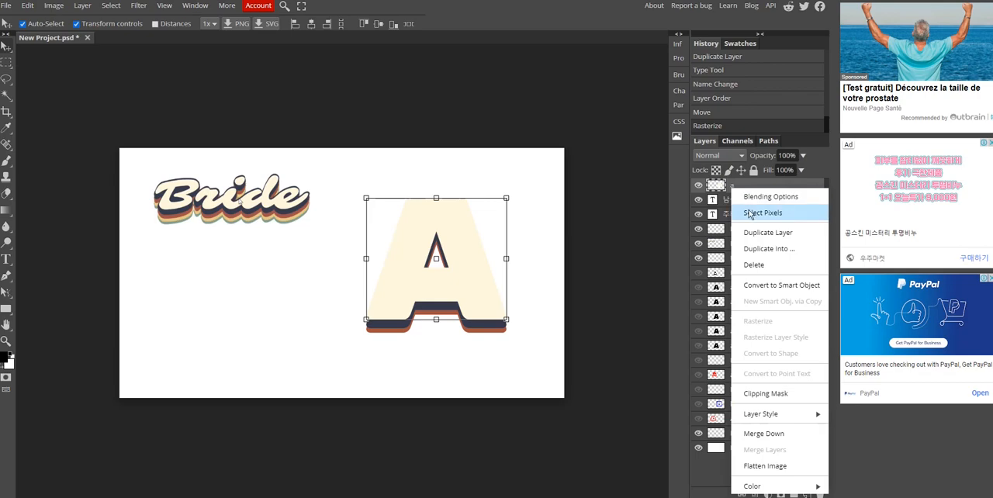
{"action": "left_click", "coordinate": [622, 268]}
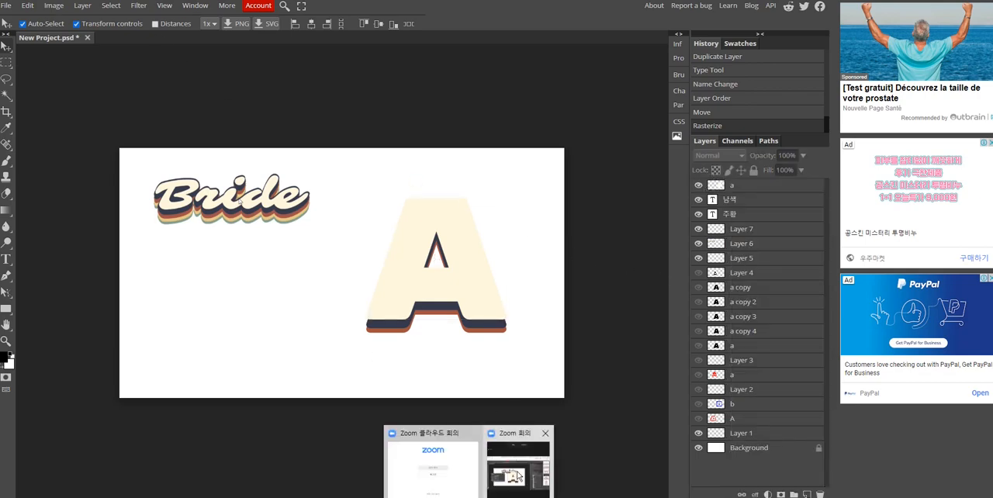
{"action": "left_click", "coordinate": [521, 475]}
{"action": "left_click_drag", "start_coordinate": [481, 17], "coordinate": [710, 25]}
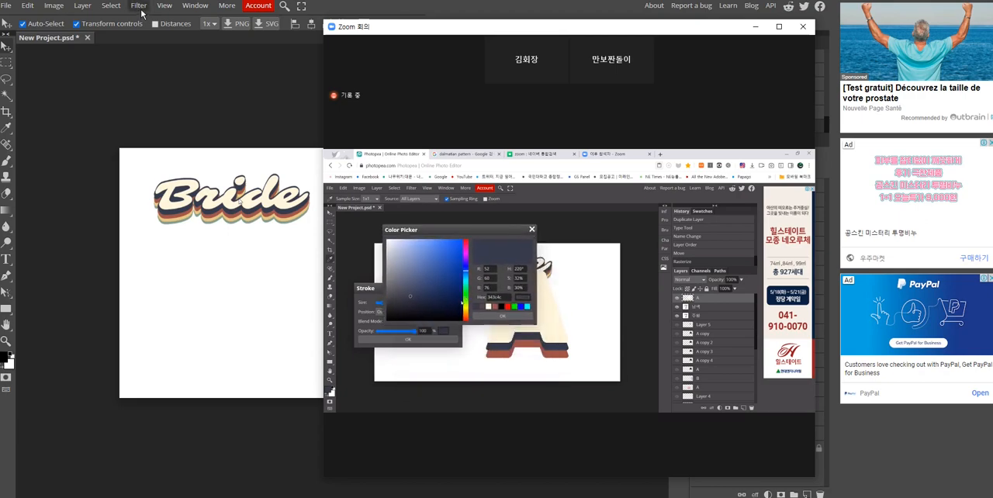
- Try to add a 30 px outside stroke to the local letter in navy sampled from its shadow
{"action": "left_click", "coordinate": [142, 12]}
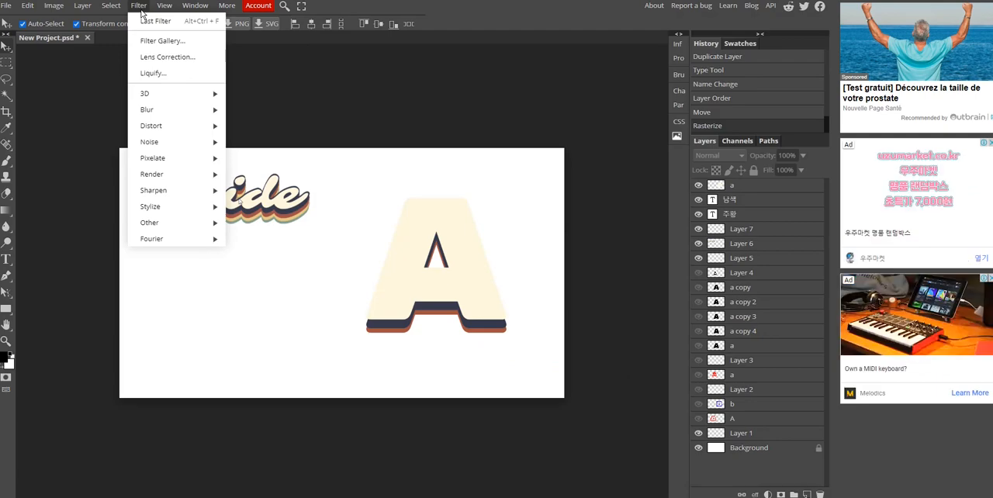
{"action": "mouse_move", "coordinate": [31, 6]}
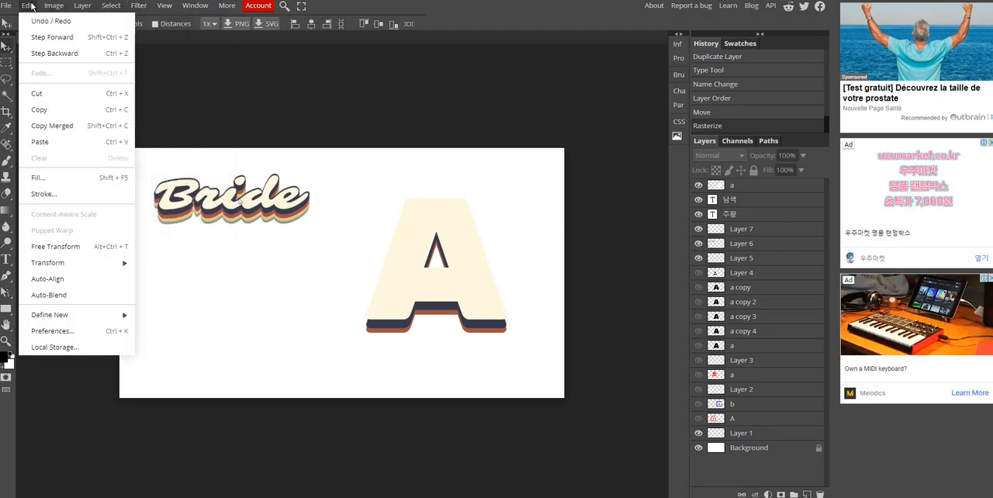
{"action": "left_click", "coordinate": [65, 195]}
{"action": "left_click_drag", "start_coordinate": [186, 153], "coordinate": [197, 225]}
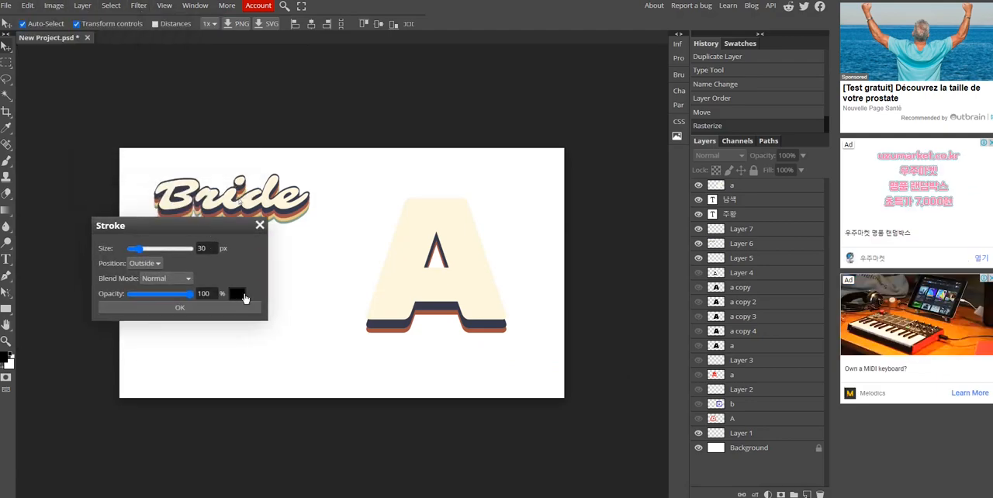
{"action": "left_click", "coordinate": [239, 293]}
{"action": "left_click", "coordinate": [8, 130]}
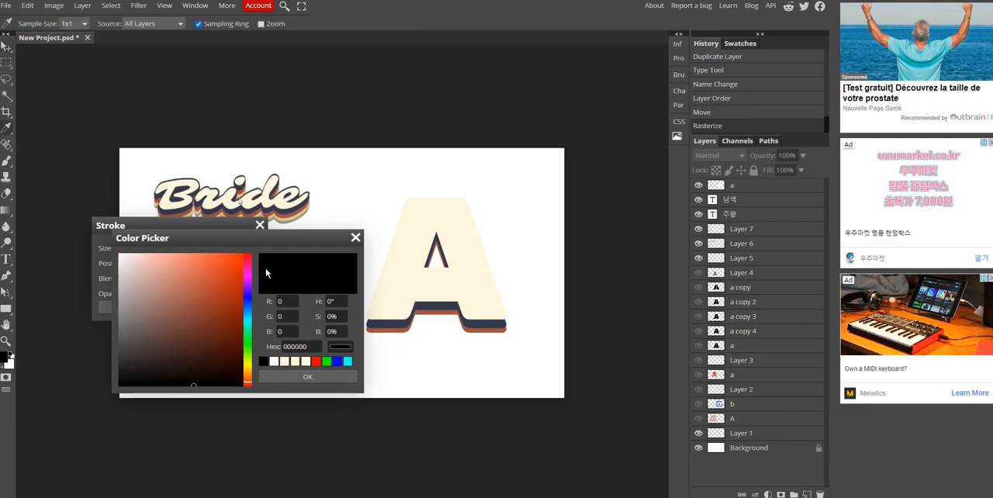
{"action": "left_click", "coordinate": [383, 326]}
{"action": "left_click", "coordinate": [310, 377]}
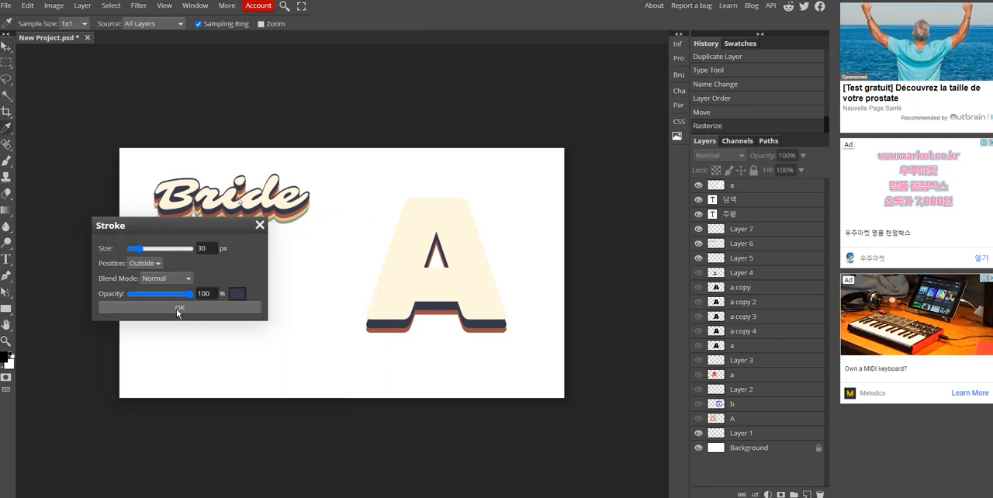
{"action": "left_click", "coordinate": [180, 311]}
- Outline the rasterized cream letter layer with a 30 px outside stroke in navy 35394d at 100% opacity
{"action": "left_click", "coordinate": [750, 187]}
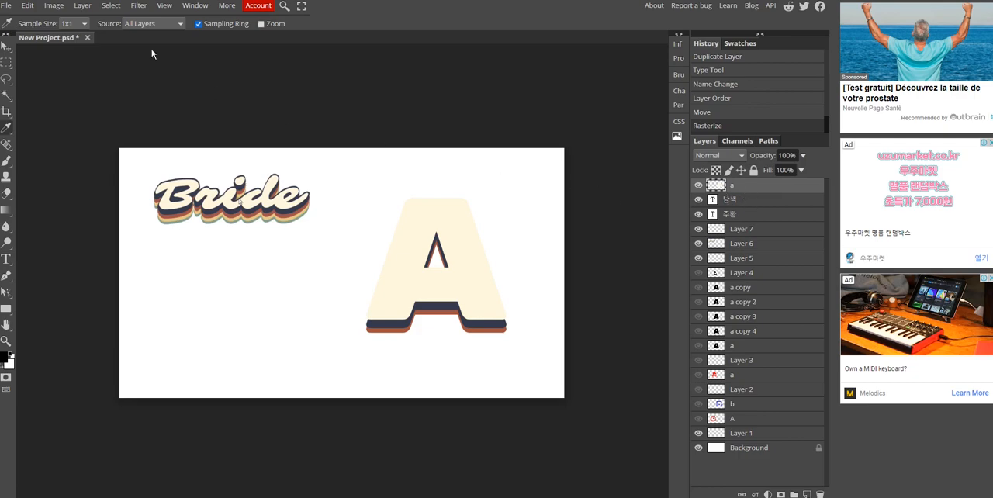
{"action": "right_click", "coordinate": [751, 192]}
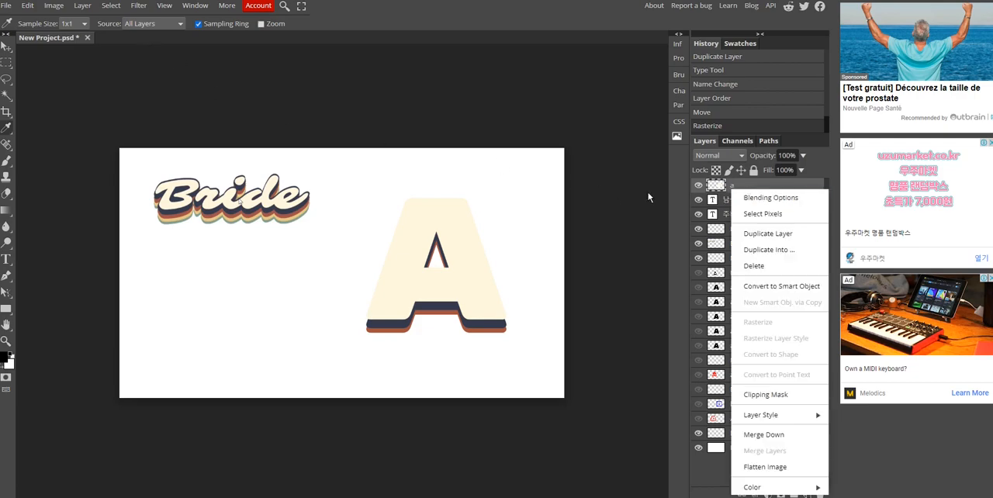
{"action": "left_click", "coordinate": [735, 186]}
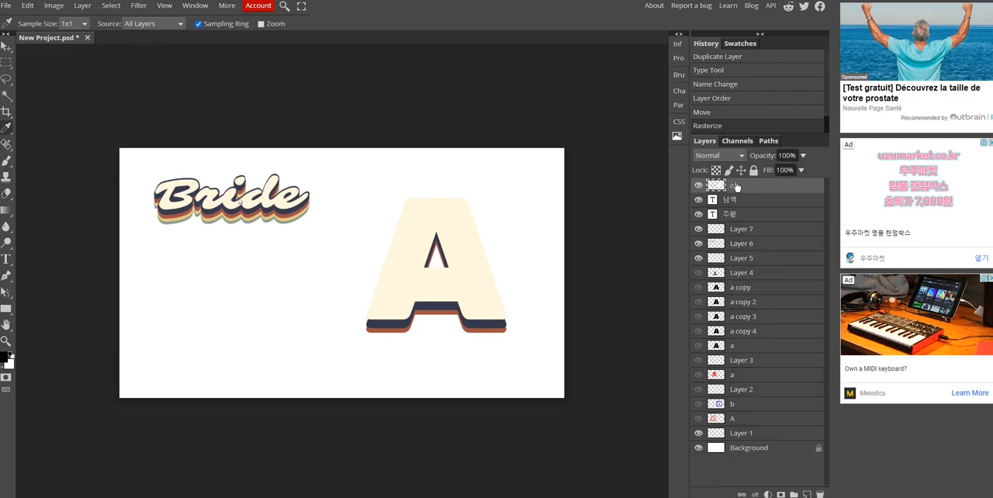
{"action": "left_click", "coordinate": [28, 5]}
{"action": "left_click", "coordinate": [44, 194]}
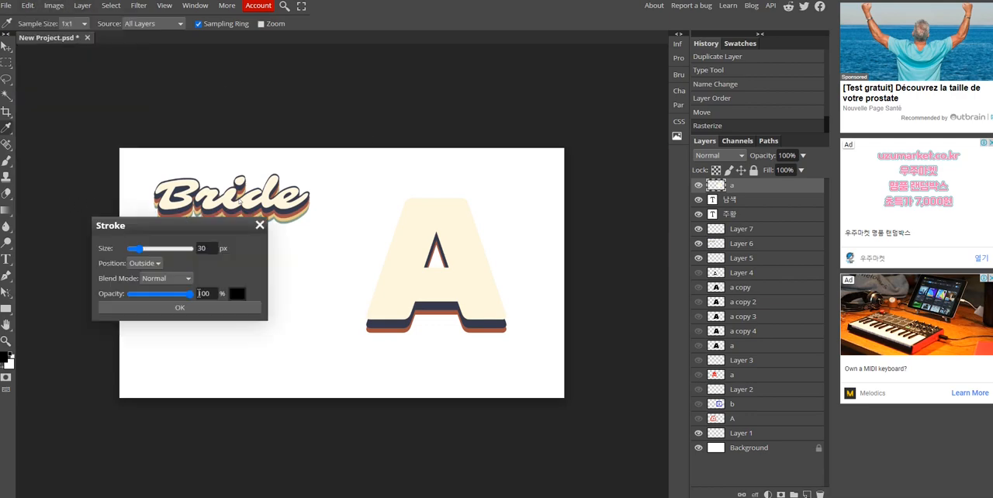
{"action": "left_click", "coordinate": [237, 295]}
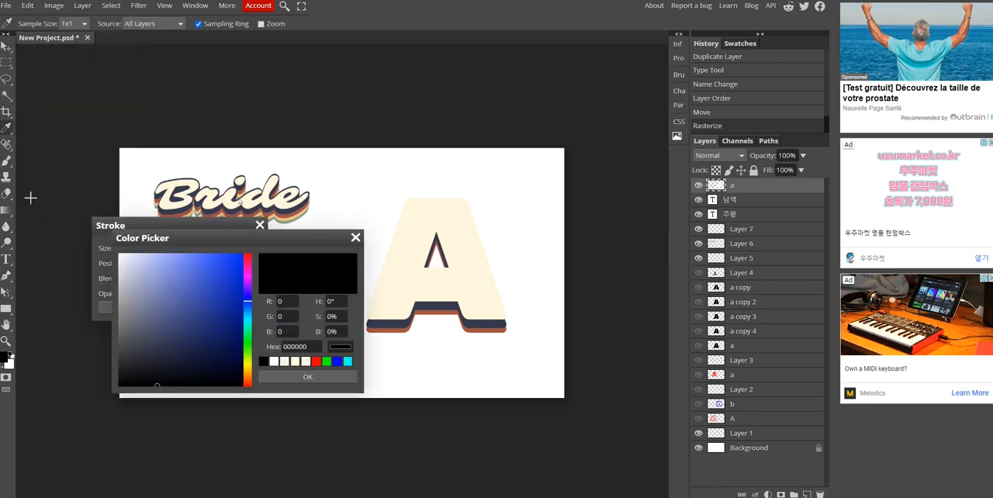
{"action": "left_click", "coordinate": [155, 345]}
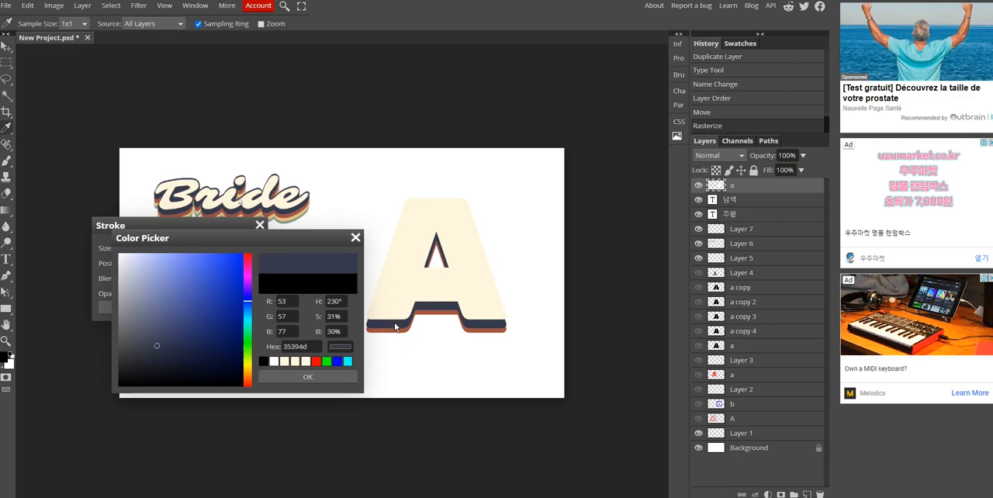
{"action": "left_click", "coordinate": [310, 380]}
{"action": "left_click", "coordinate": [180, 308]}
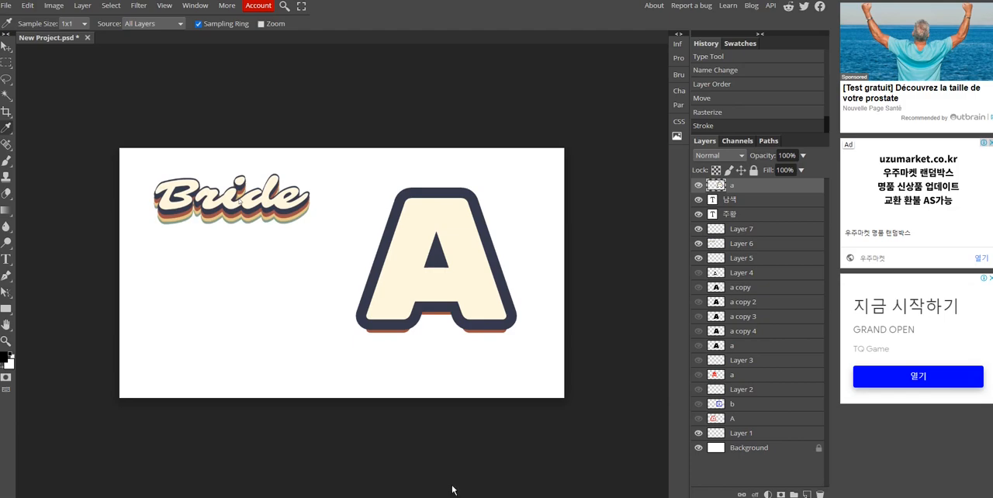
- Following the Zoom demonstration, scale the local 남색 and 주황 layers together to 117.39% so they match the outlined letter's width
{"action": "mouse_move", "coordinate": [443, 497]}
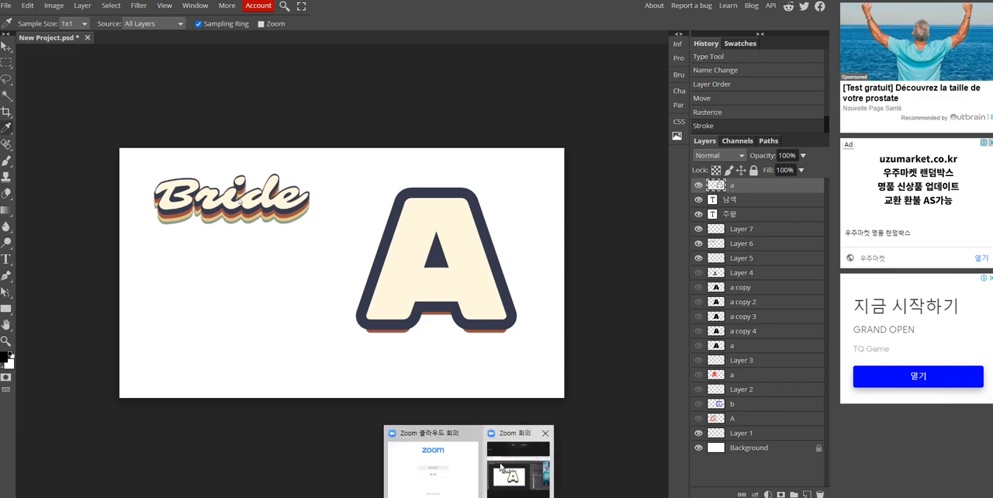
{"action": "left_click", "coordinate": [432, 469]}
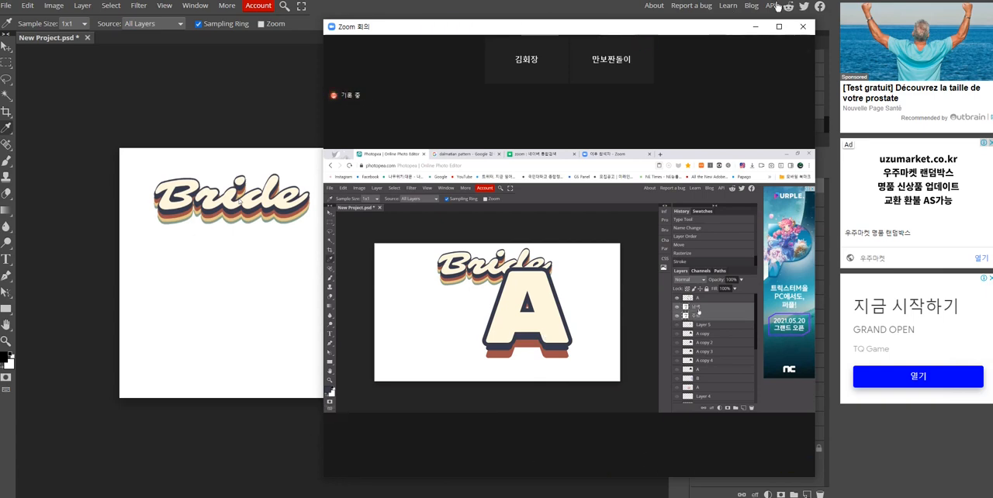
{"action": "double_click", "coordinate": [749, 246]}
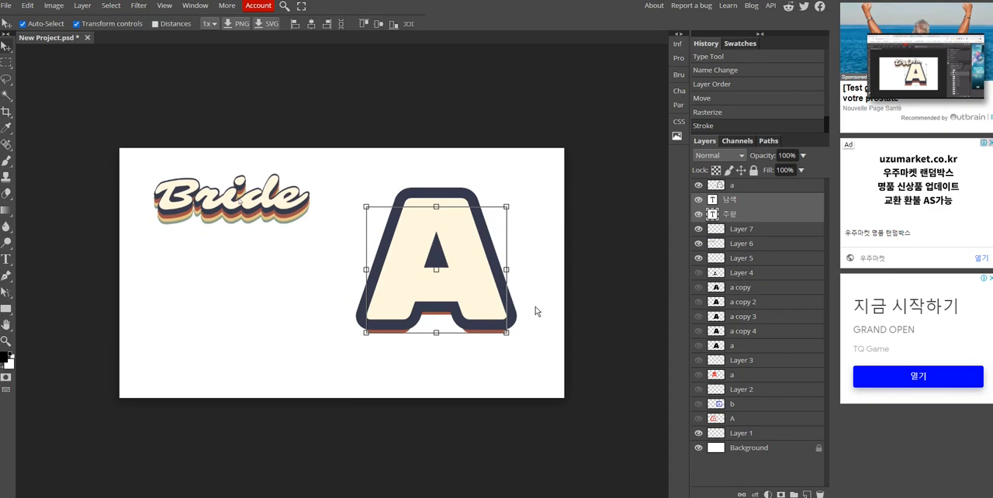
{"action": "mouse_move", "coordinate": [506, 333]}
{"action": "left_mouse_down"}
{"action": "mouse_move", "coordinate": [529, 354]}
{"action": "mouse_move", "coordinate": [501, 338]}
{"action": "left_mouse_up"}
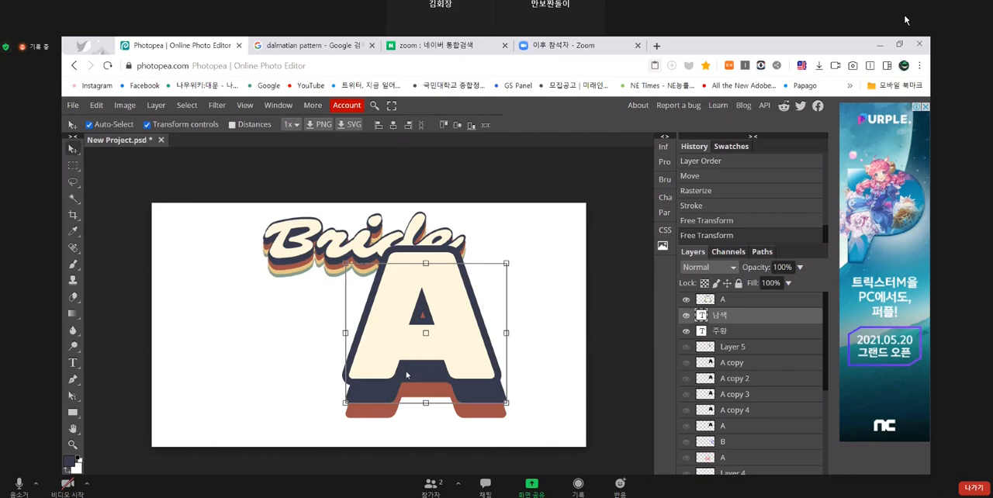
- Activate the Brush tool on the local 남색 layer and open the foreground colour picker, closing it without a change
{"action": "key", "text": "b"}
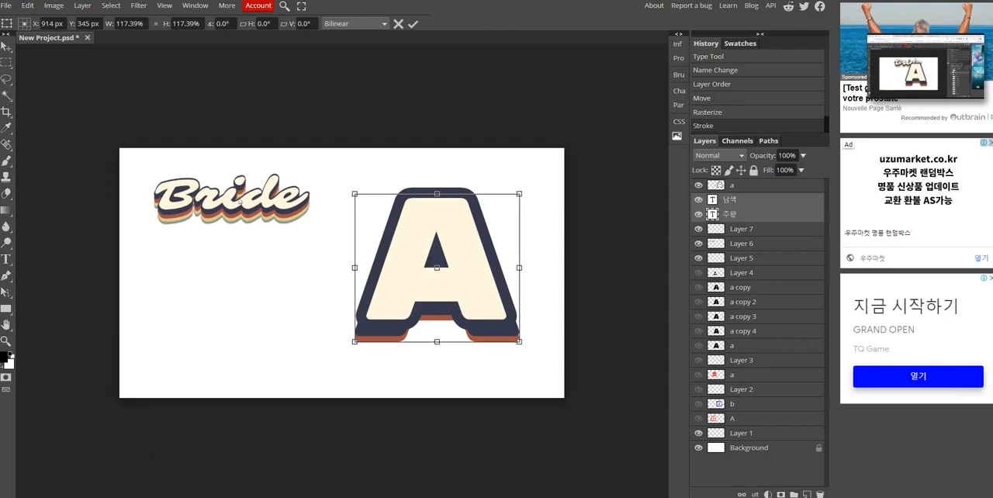
{"action": "left_click", "coordinate": [753, 202]}
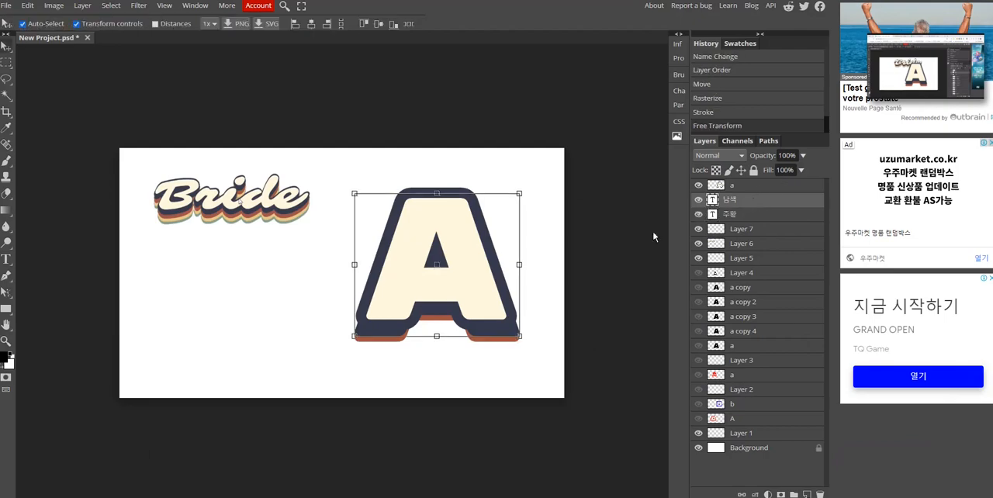
{"action": "left_click", "coordinate": [8, 165]}
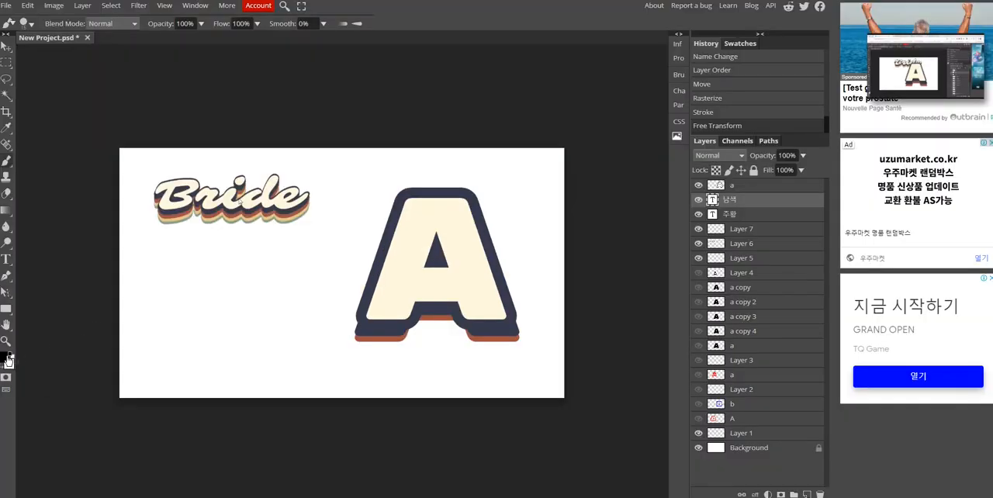
{"action": "left_click", "coordinate": [7, 359]}
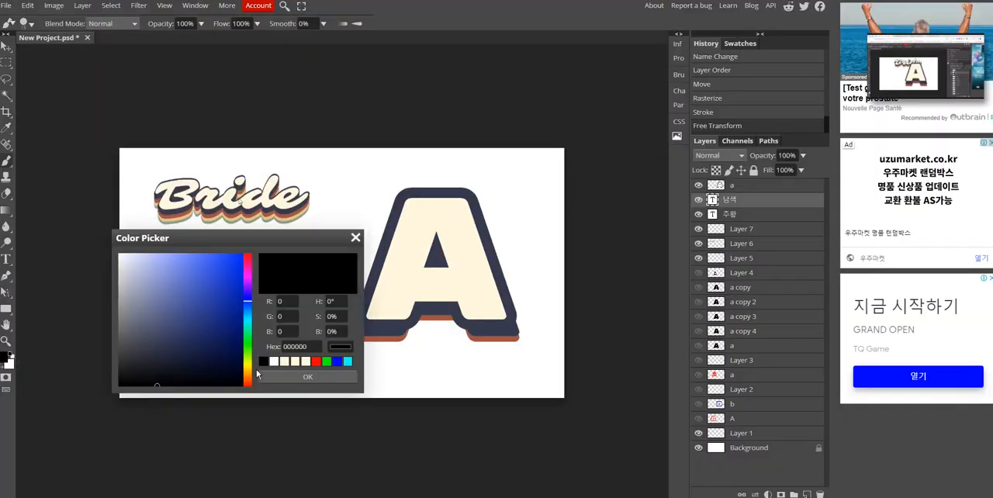
{"action": "left_click", "coordinate": [356, 237]}
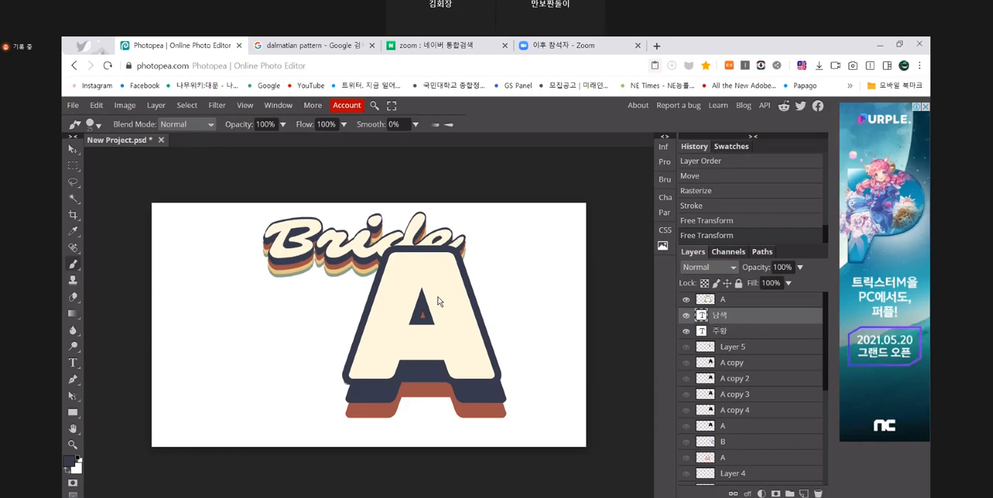
- In the Zoom-shared demonstration, cancel the brush's rasterize prompt and rasterize the 남색 text layer directly
{"action": "left_click", "coordinate": [438, 301]}
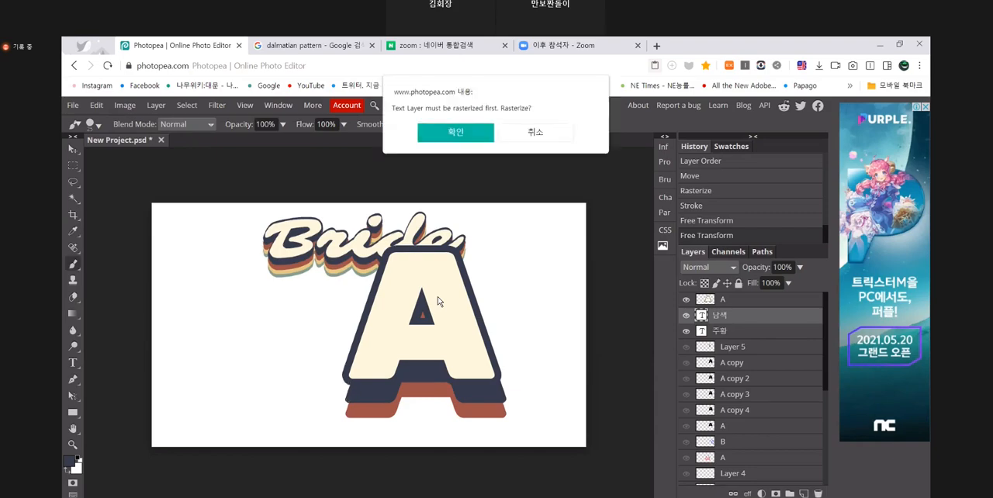
{"action": "left_click", "coordinate": [539, 131]}
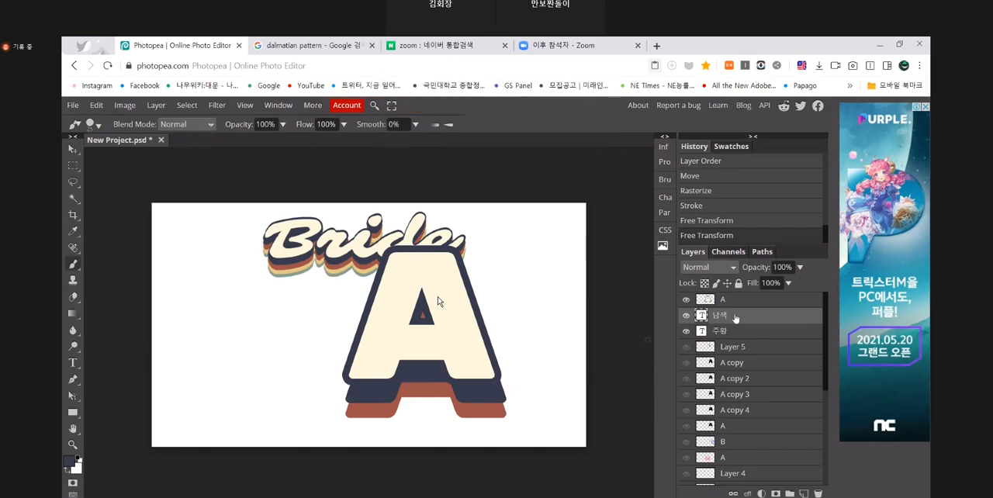
{"action": "right_click", "coordinate": [735, 318]}
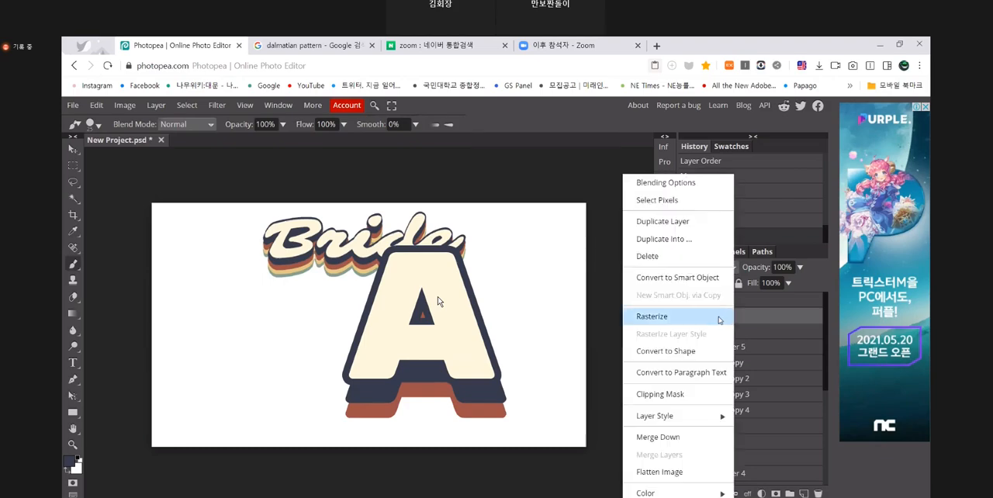
{"action": "left_click", "coordinate": [718, 320]}
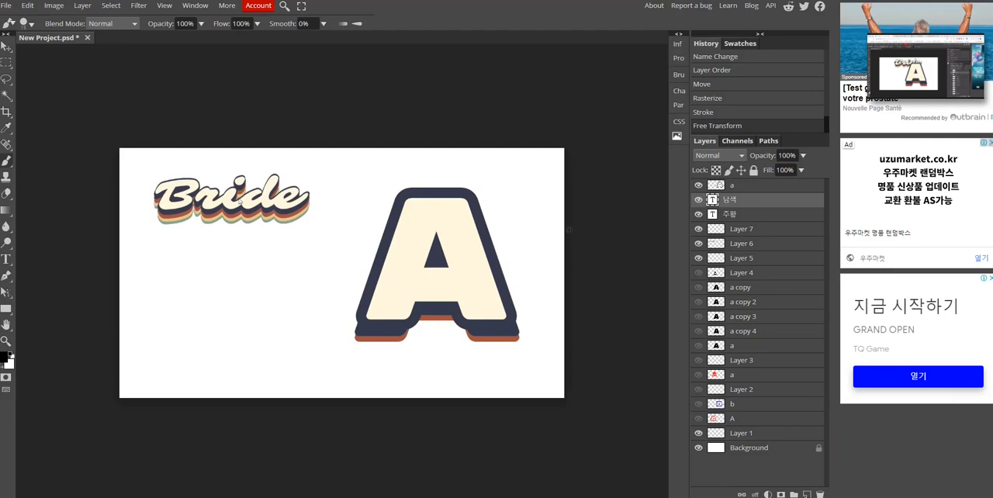
- Sample the navy of the local letter's outline as the foreground colour
{"action": "key", "text": "i"}
{"action": "left_click", "coordinate": [365, 323]}
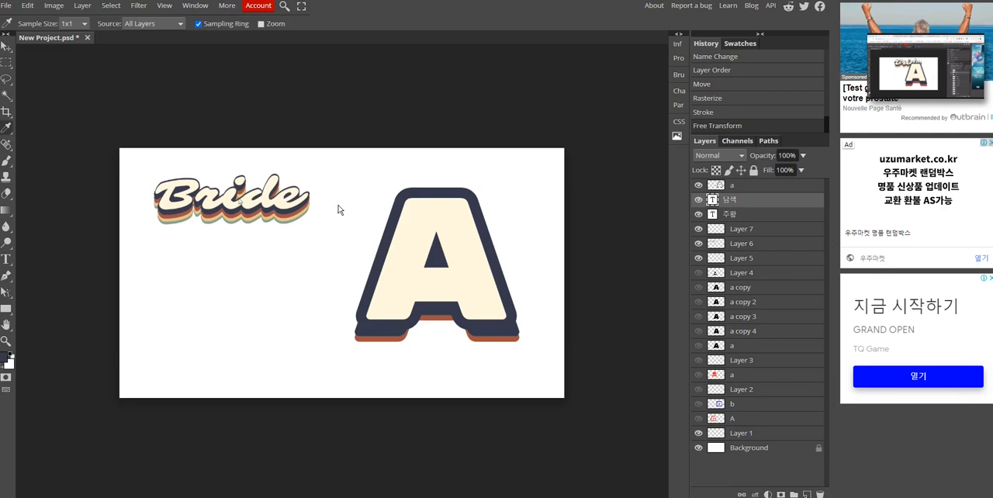
- Switch to the Zoom meeting, mute the microphone and unmute it again
{"action": "mouse_move", "coordinate": [972, 88]}
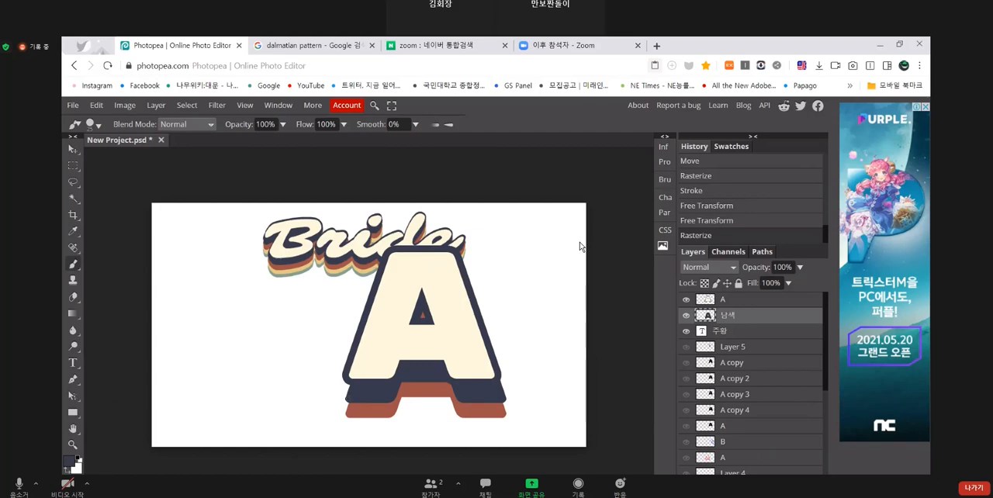
{"action": "left_click", "coordinate": [14, 487]}
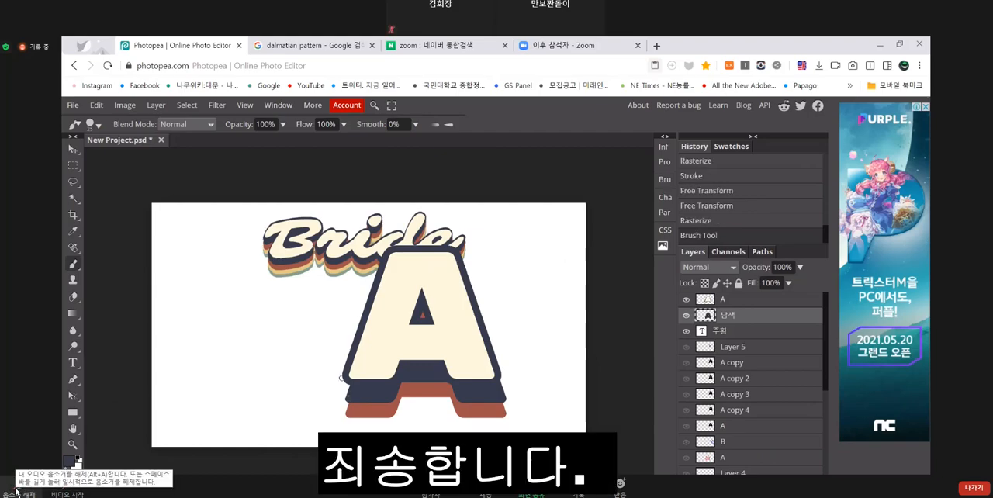
{"action": "left_click", "coordinate": [15, 490]}
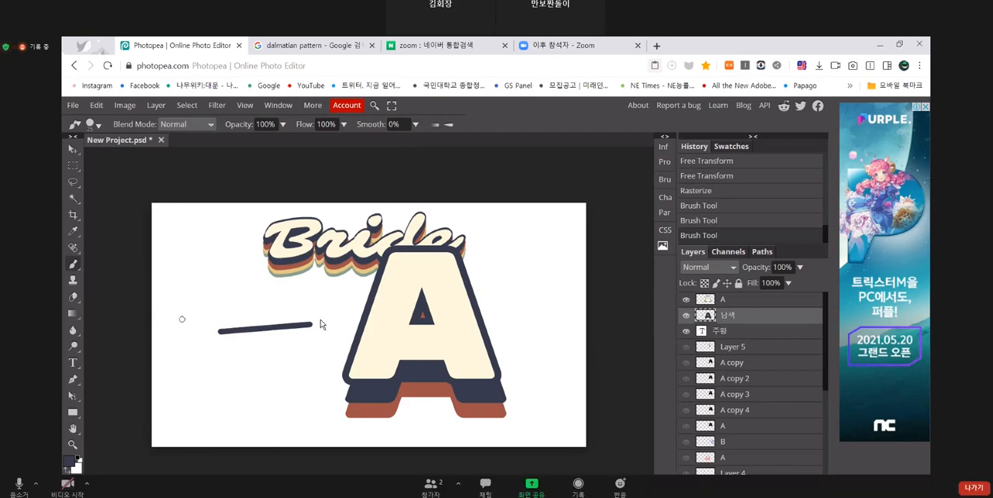
- Following the Zoom demonstration, rasterize the local 남색 layer and brush navy into the gaps between the letter's outline and its shadow
{"action": "left_click", "coordinate": [347, 398]}
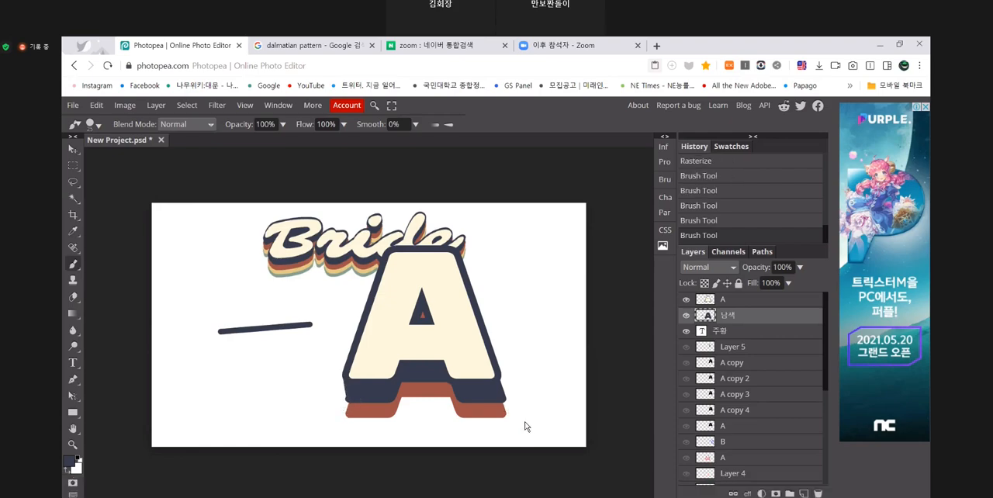
{"action": "left_click", "coordinate": [346, 379], "text": "shift"}
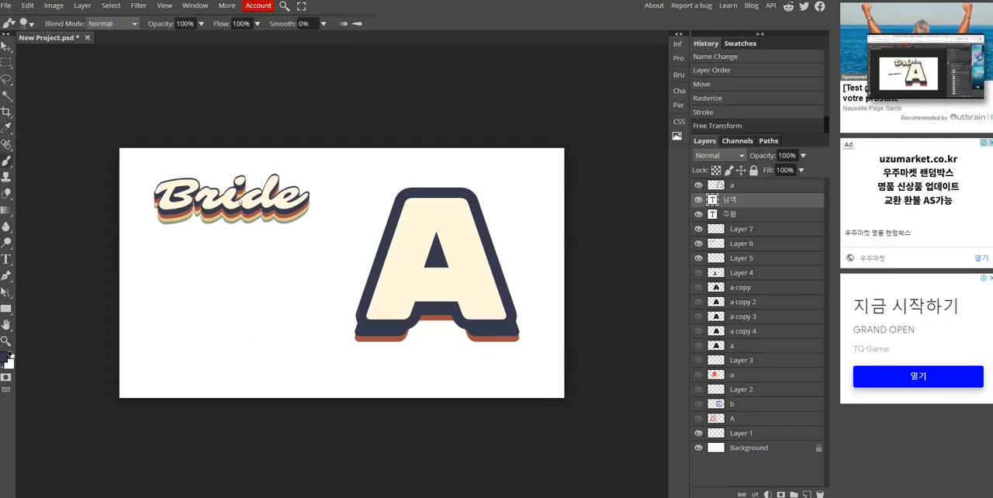
{"action": "left_click", "coordinate": [240, 200]}
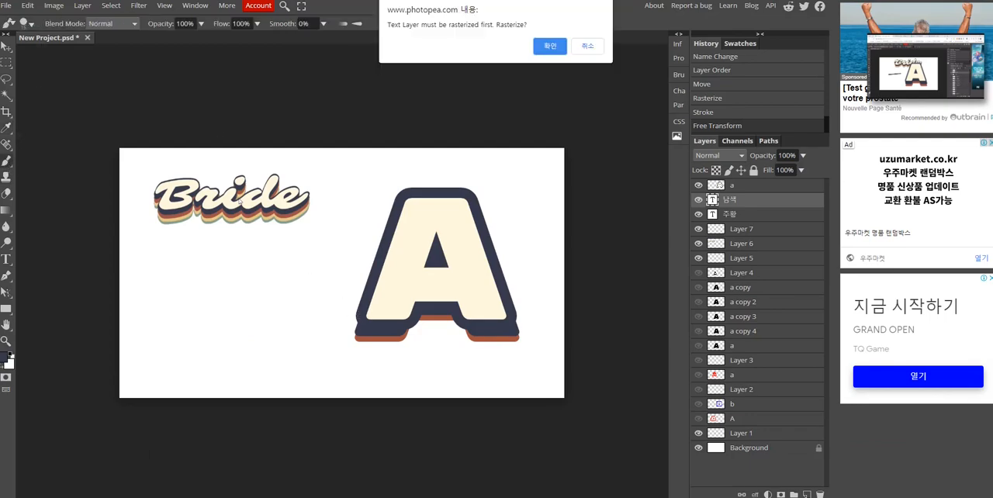
{"action": "left_click", "coordinate": [551, 47]}
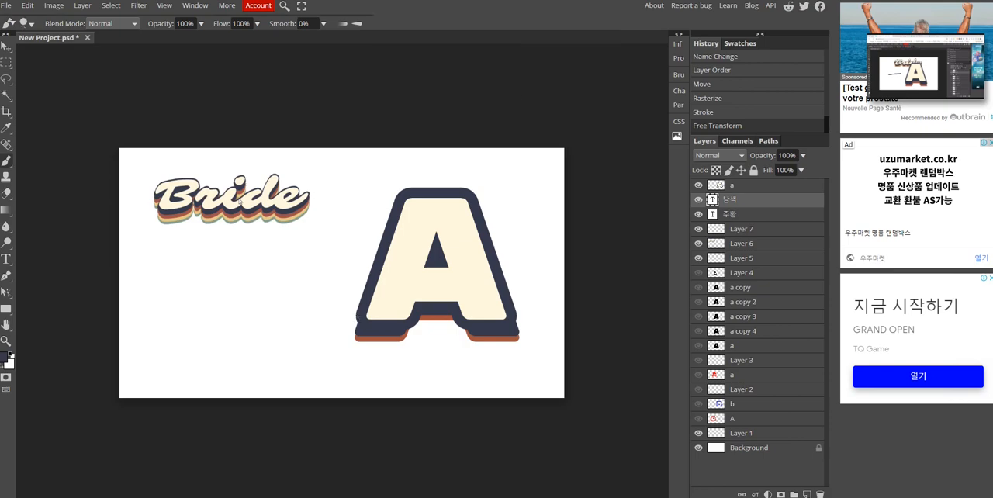
{"action": "left_click", "coordinate": [242, 200]}
{"action": "left_click", "coordinate": [241, 200]}
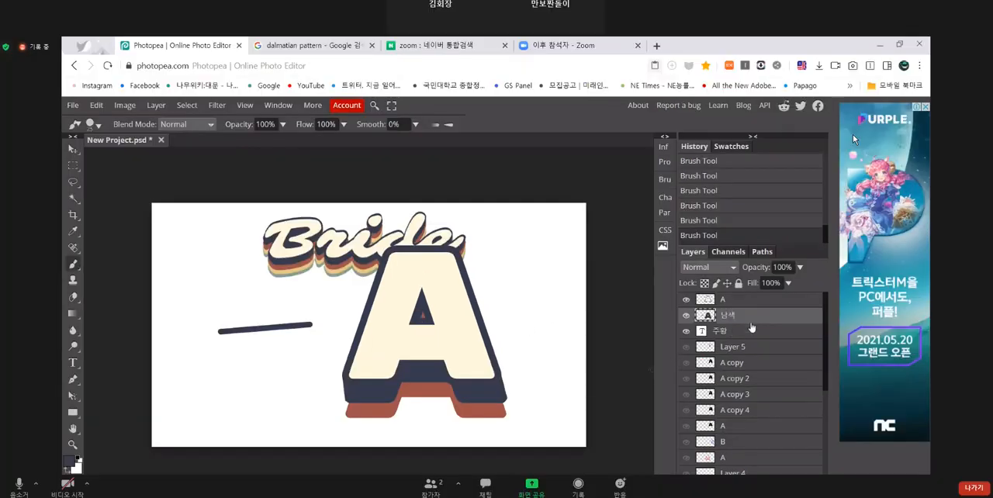
- Rasterize the 주황 text layer, following the Zoom demonstration
{"action": "left_click", "coordinate": [749, 332]}
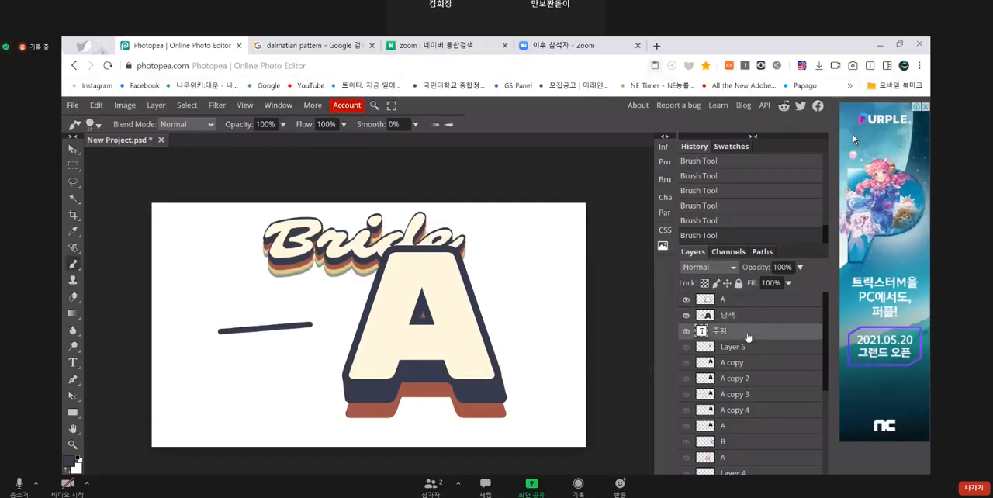
{"action": "right_click", "coordinate": [748, 335]}
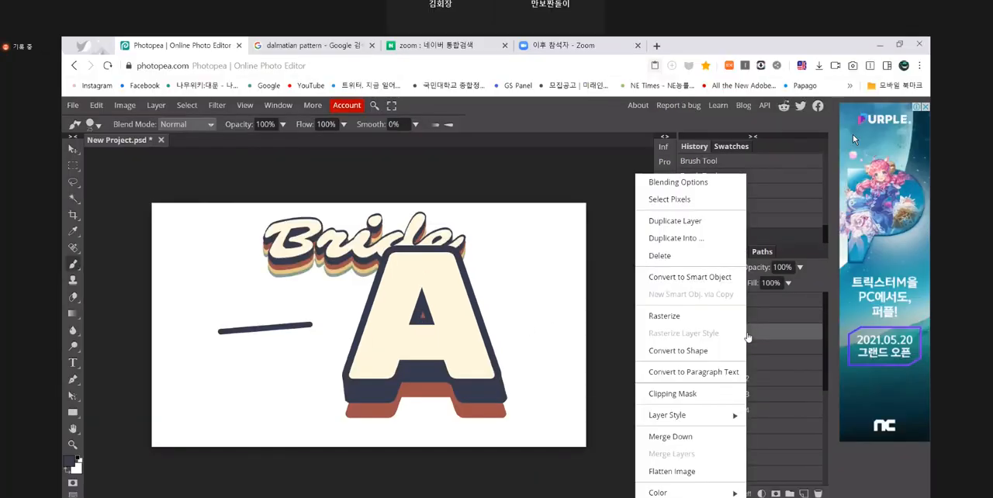
{"action": "left_click", "coordinate": [723, 318]}
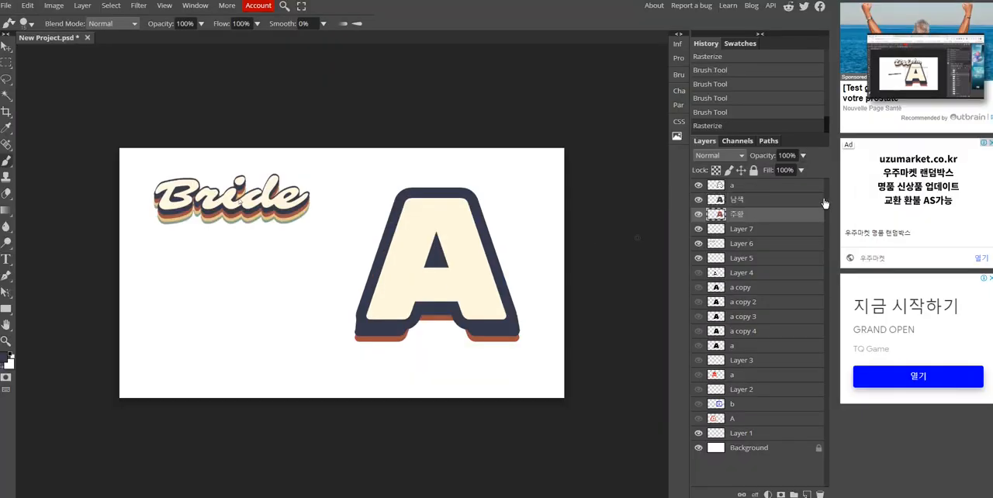
- Offset the local rasterized 주황 shadow slightly down and to the right of the navy shadow
{"action": "left_click", "coordinate": [975, 90]}
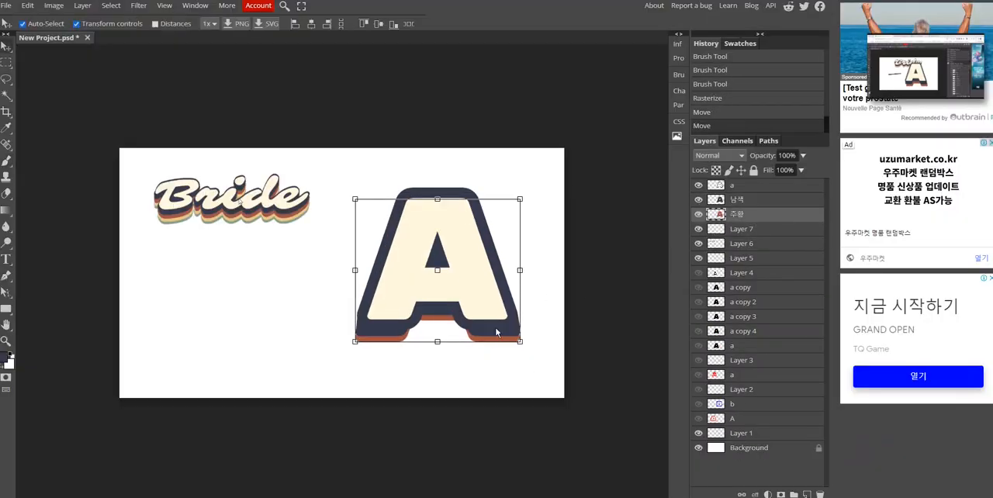
{"action": "left_click_drag", "start_coordinate": [490, 339], "coordinate": [493, 339]}
{"action": "left_click", "coordinate": [542, 378]}
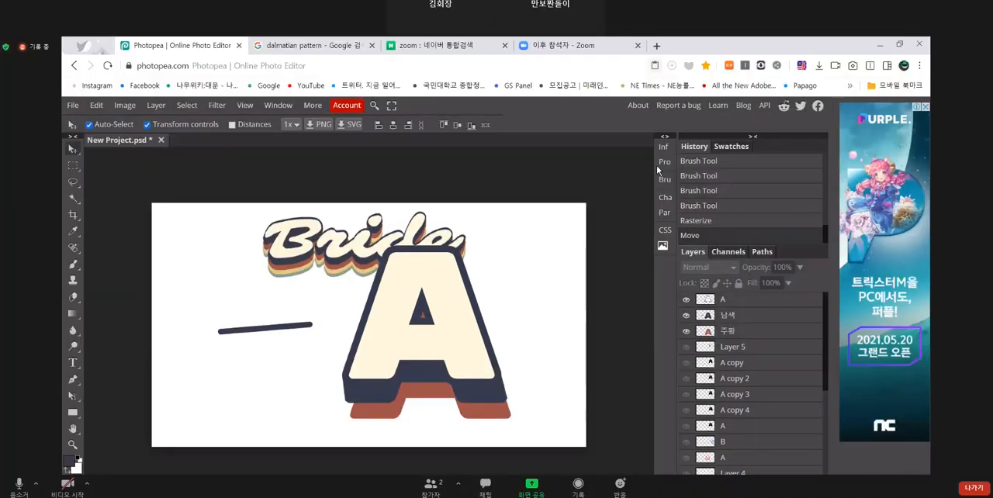
- Sample the rust orange of the 주황 shadow as the foreground colour, in the Zoom demonstration and in the local document
{"action": "key", "text": "i"}
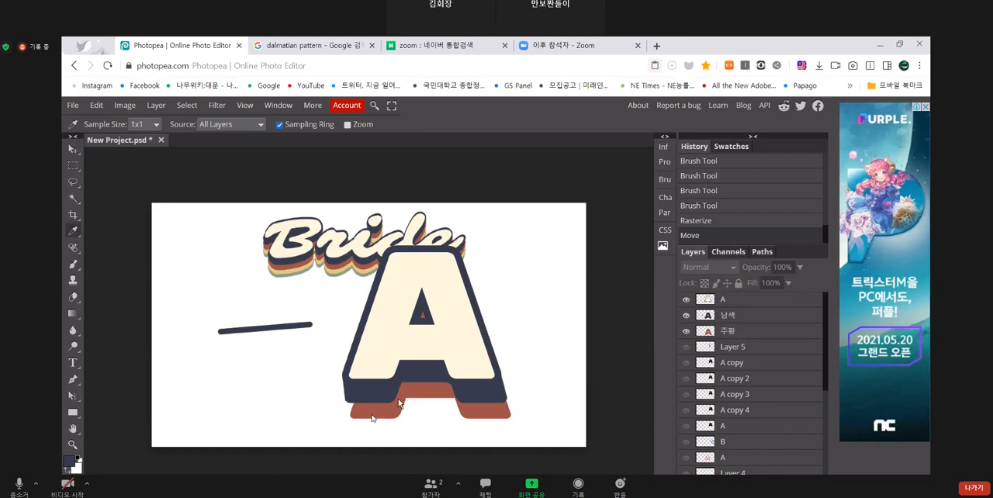
{"action": "left_click", "coordinate": [399, 404]}
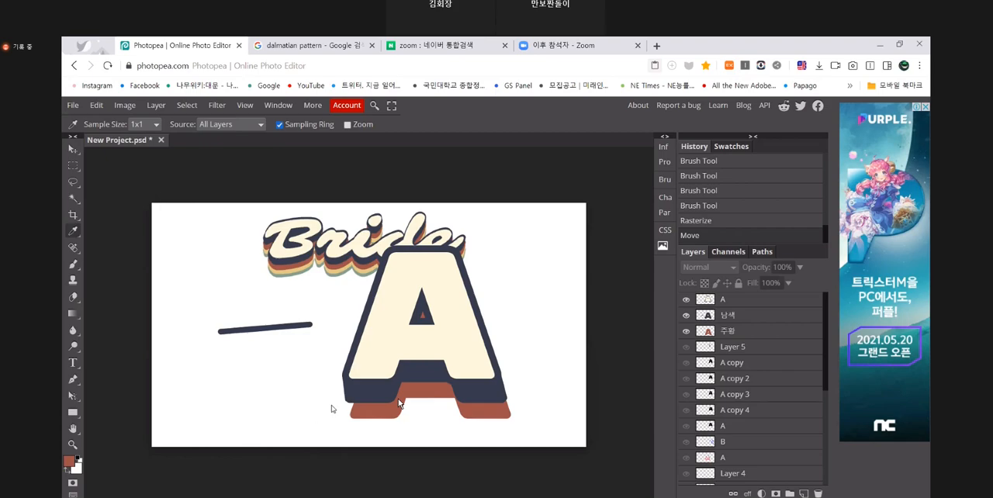
{"action": "key", "text": "b"}
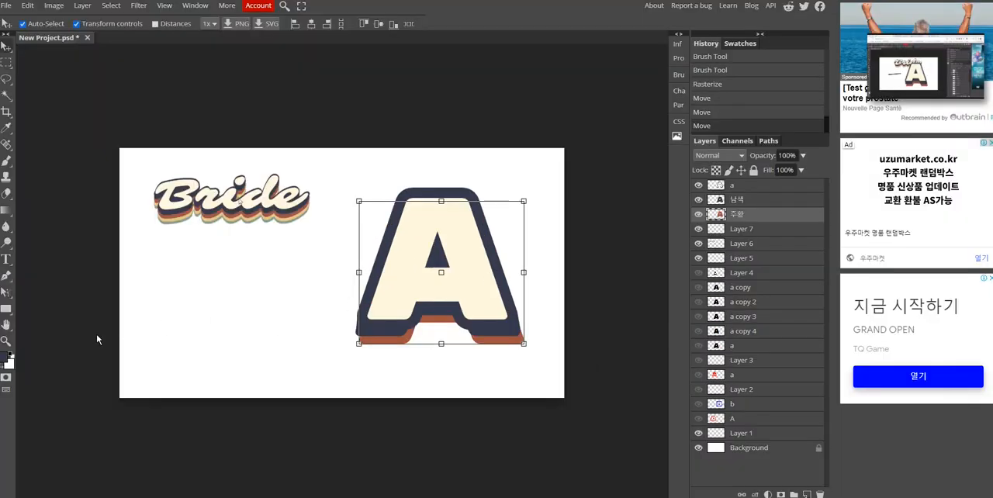
{"action": "left_click", "coordinate": [6, 128]}
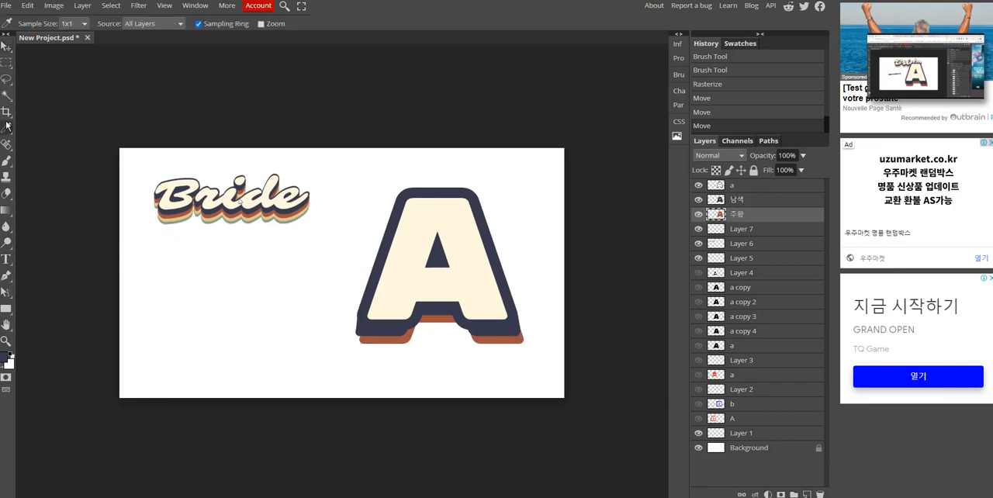
{"action": "left_click", "coordinate": [377, 344]}
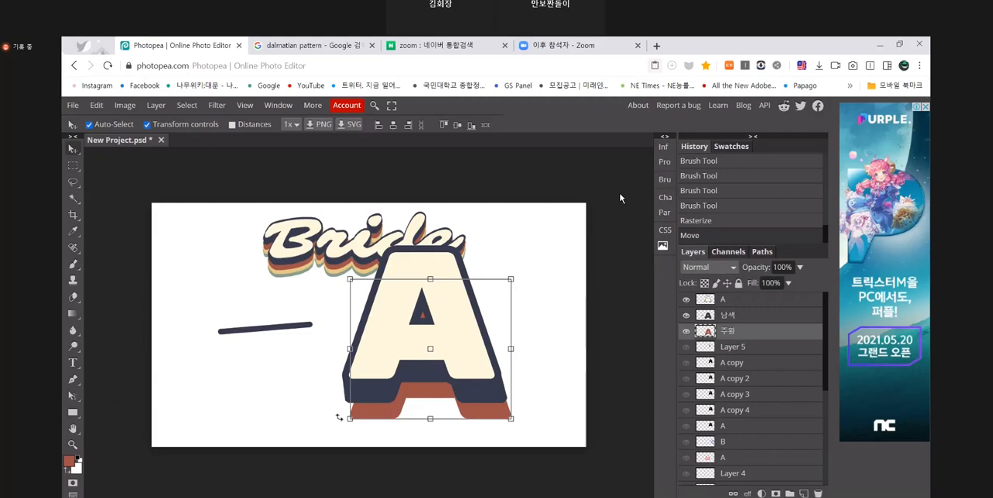
- In the Zoom demonstration, undo the first rust stroke and brush along the 주황 shadow's lower-left edge and at its lower-right corner
{"action": "key", "text": "b"}
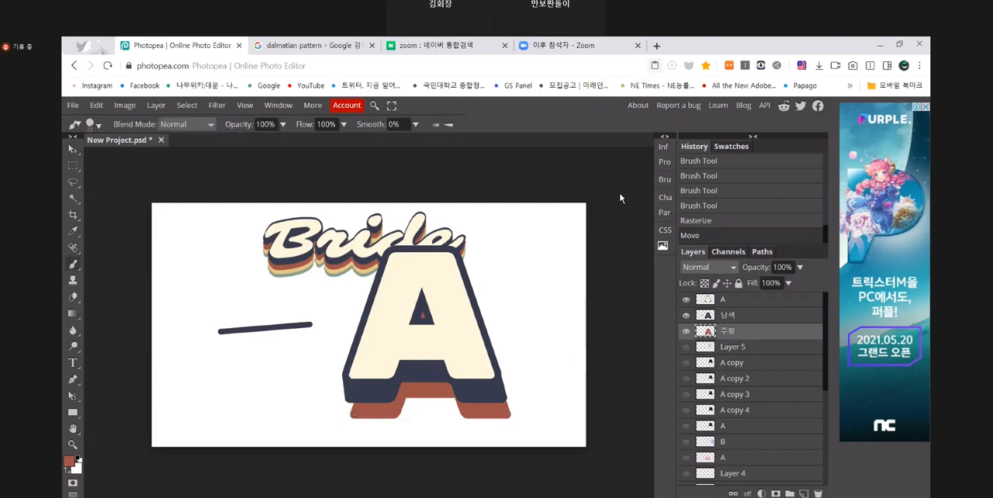
{"action": "left_click", "coordinate": [351, 414]}
{"action": "key", "text": "ctrl+z"}
{"action": "left_click", "coordinate": [349, 399]}
{"action": "left_click", "coordinate": [348, 404]}
{"action": "left_click", "coordinate": [349, 410]}
{"action": "left_click", "coordinate": [350, 413]}
{"action": "left_click", "coordinate": [351, 414]}
{"action": "left_click", "coordinate": [510, 416]}
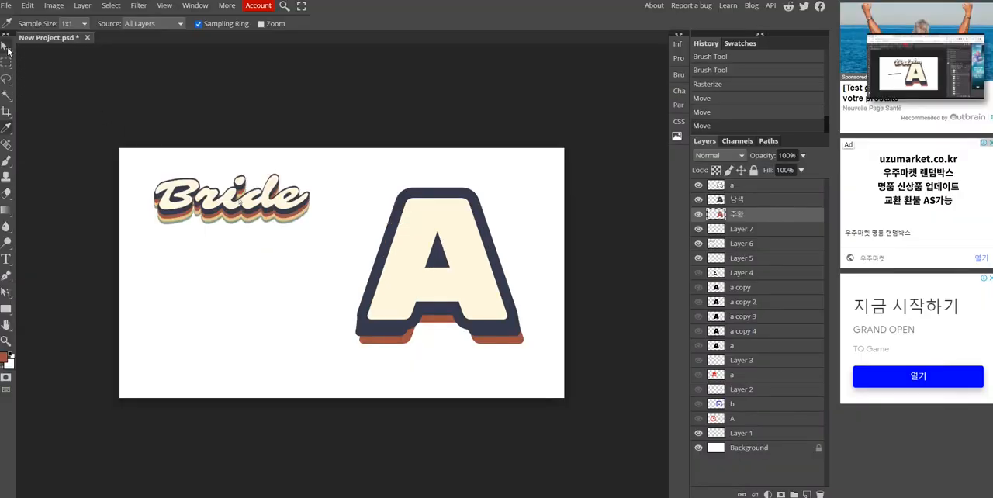
- Activate the Brush tool for painting rust orange on the local 주황 layer
{"action": "left_click", "coordinate": [7, 160]}
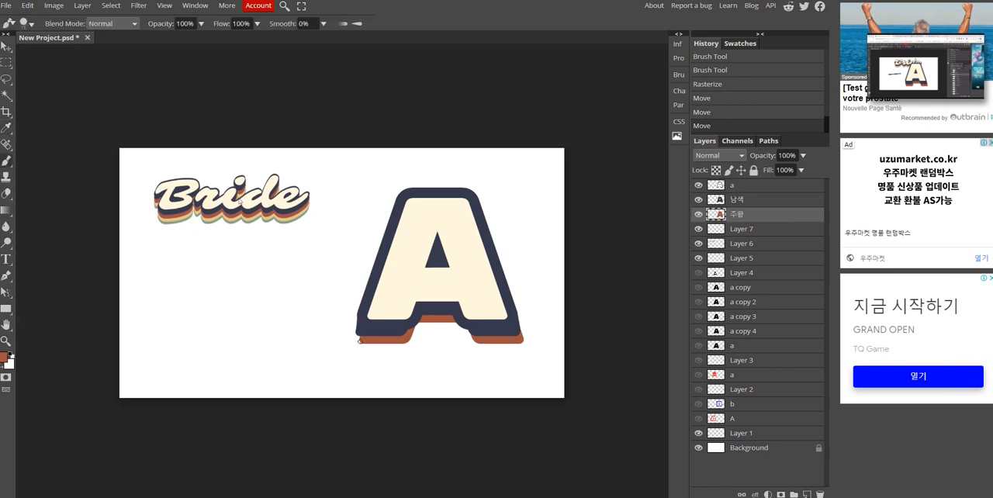